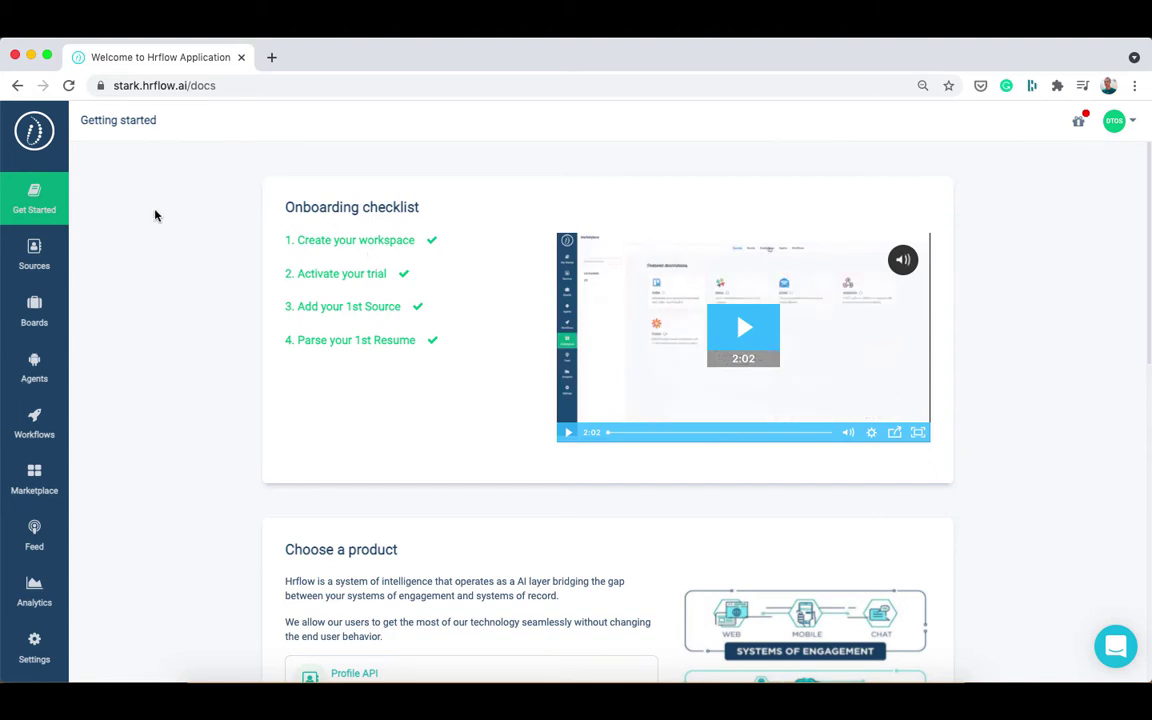
# Go to the Sources list and start a new source from the Marketplace catalogue.
pyautogui.click(34, 262)
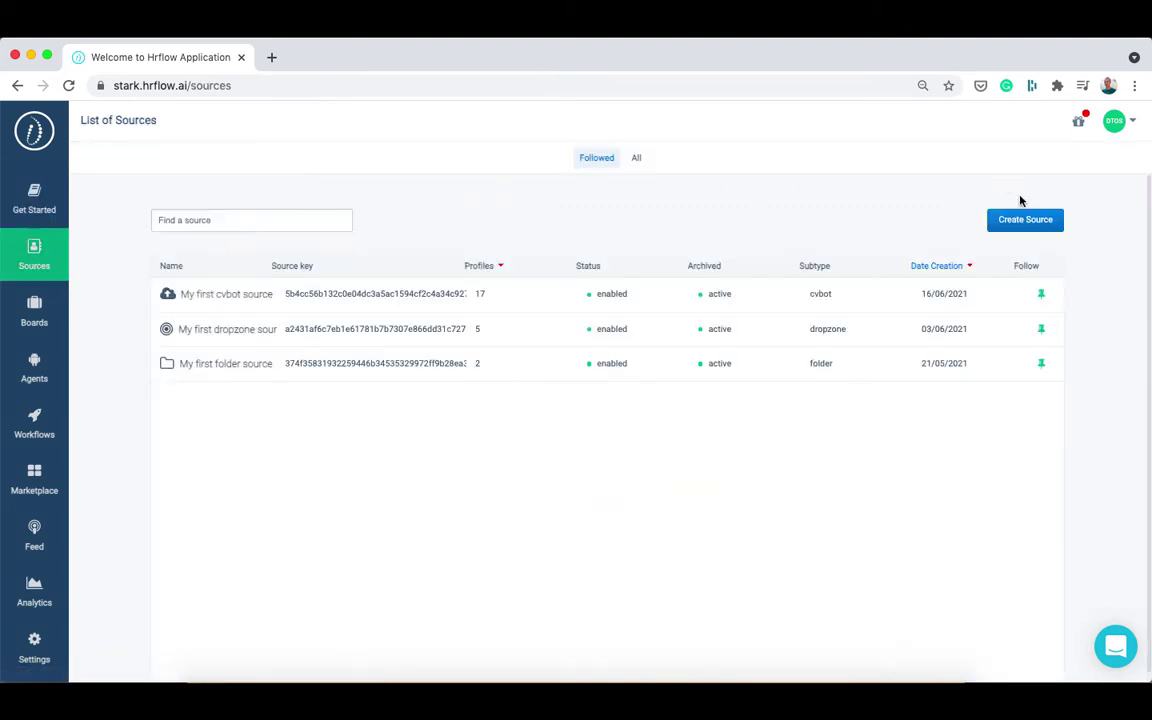
pyautogui.click(1041, 224)
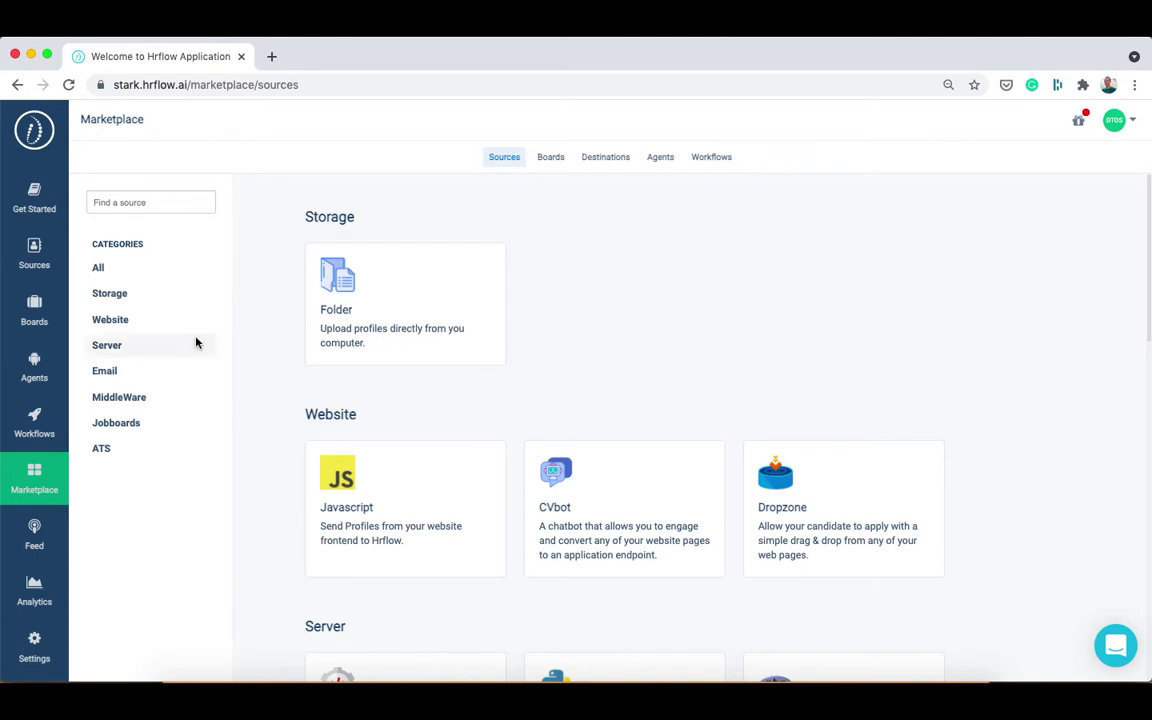
# Switch the Marketplace category filter from Website to Server.
pyautogui.click(155, 322)
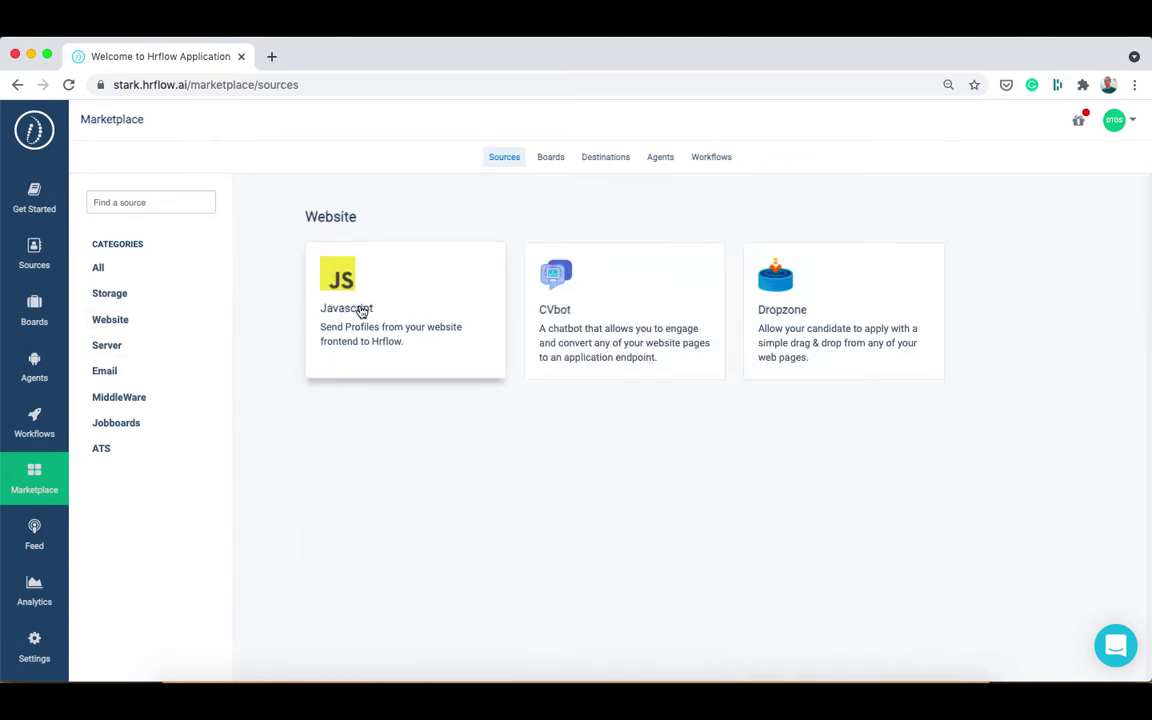
pyautogui.click(182, 349)
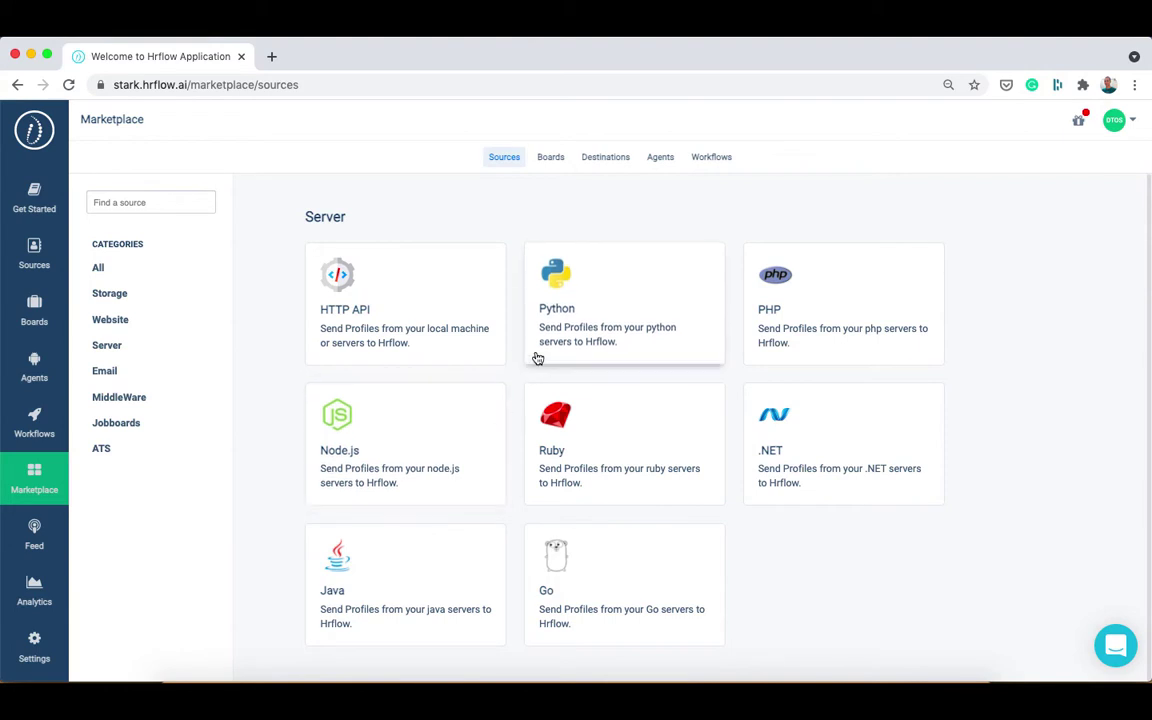
# Pick the HTTP API source type and name the source 'My first API source'.
pyautogui.click(477, 331)
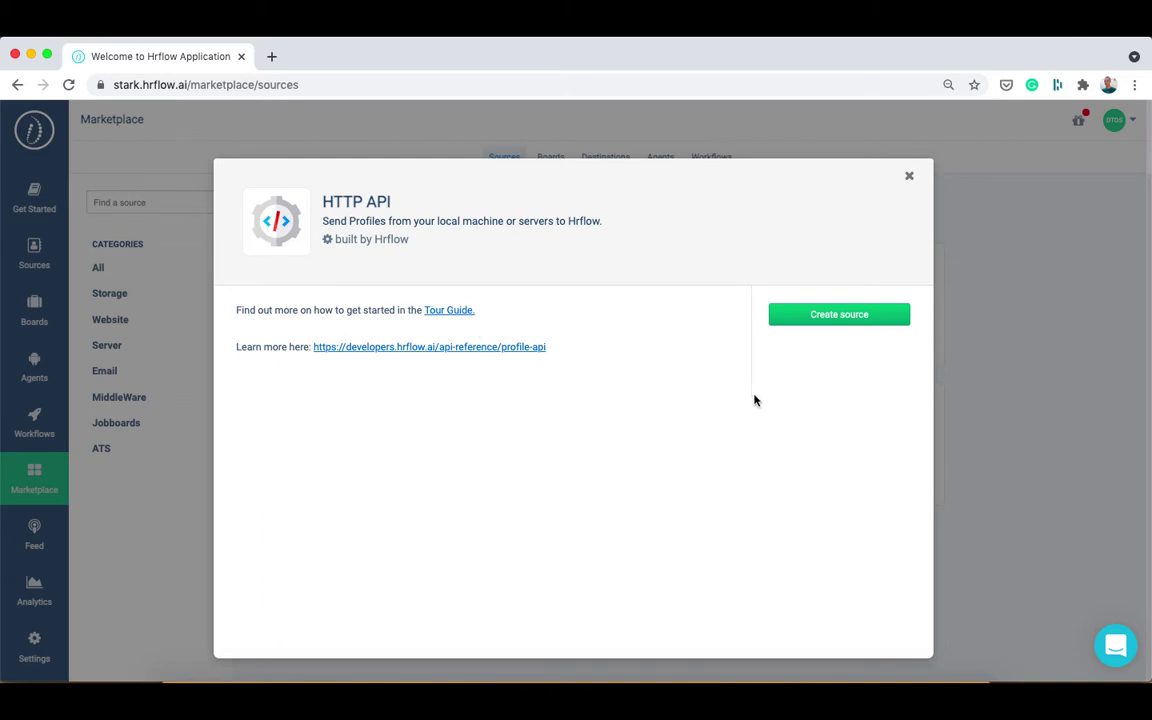
pyautogui.click(818, 320)
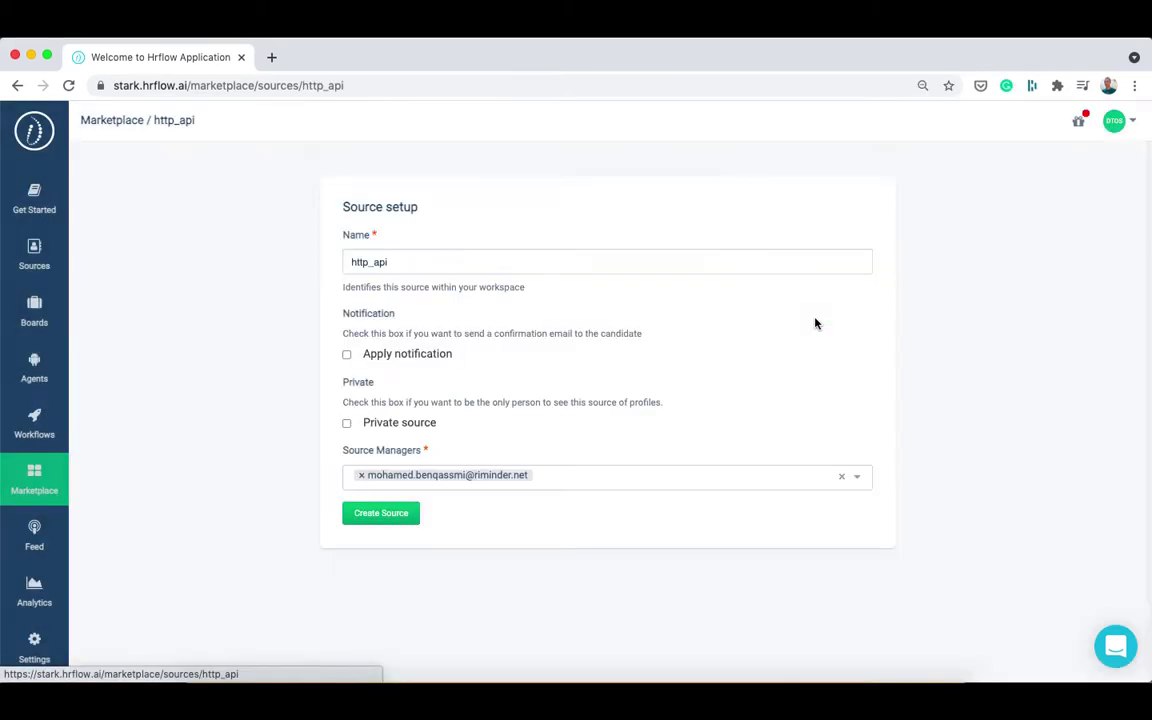
pyautogui.doubleClick(731, 266)
pyautogui.write('My first API so')
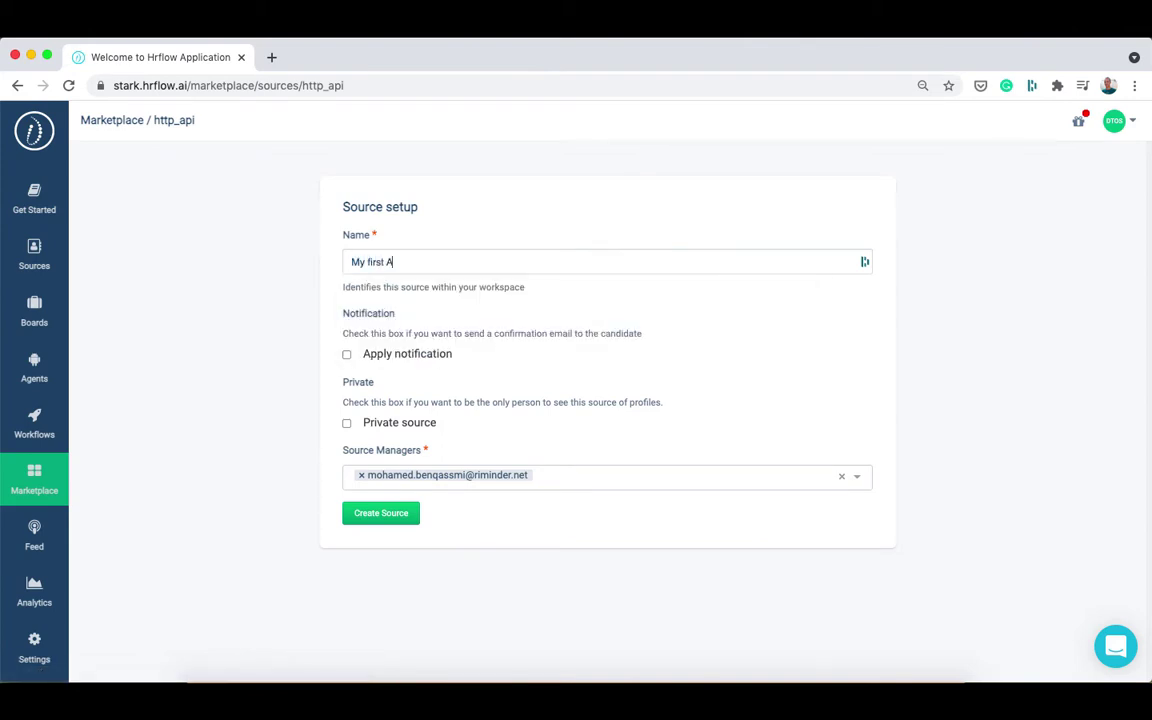
pyautogui.write('urce')
# Leave candidate confirmation emails off, toggle privacy, add a second source manager, and create the source.
pyautogui.click(346, 360)
pyautogui.click(346, 360)
pyautogui.click(347, 424)
pyautogui.click(559, 476)
pyautogui.write('mou')
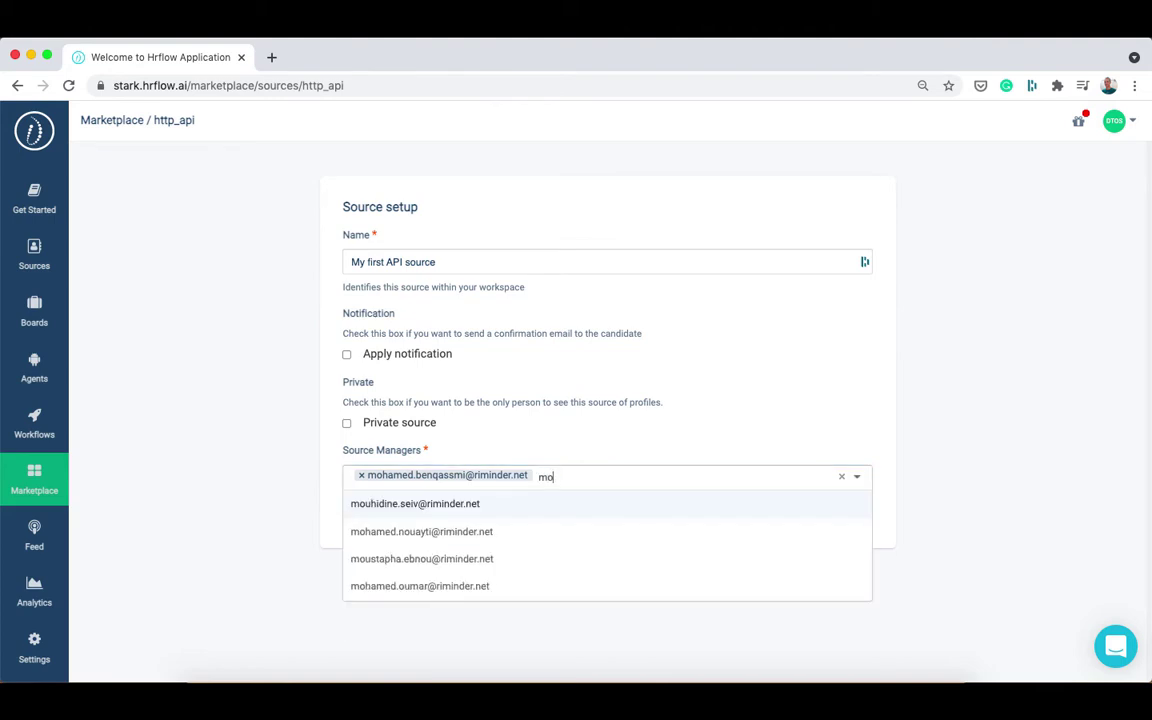
pyautogui.click(505, 504)
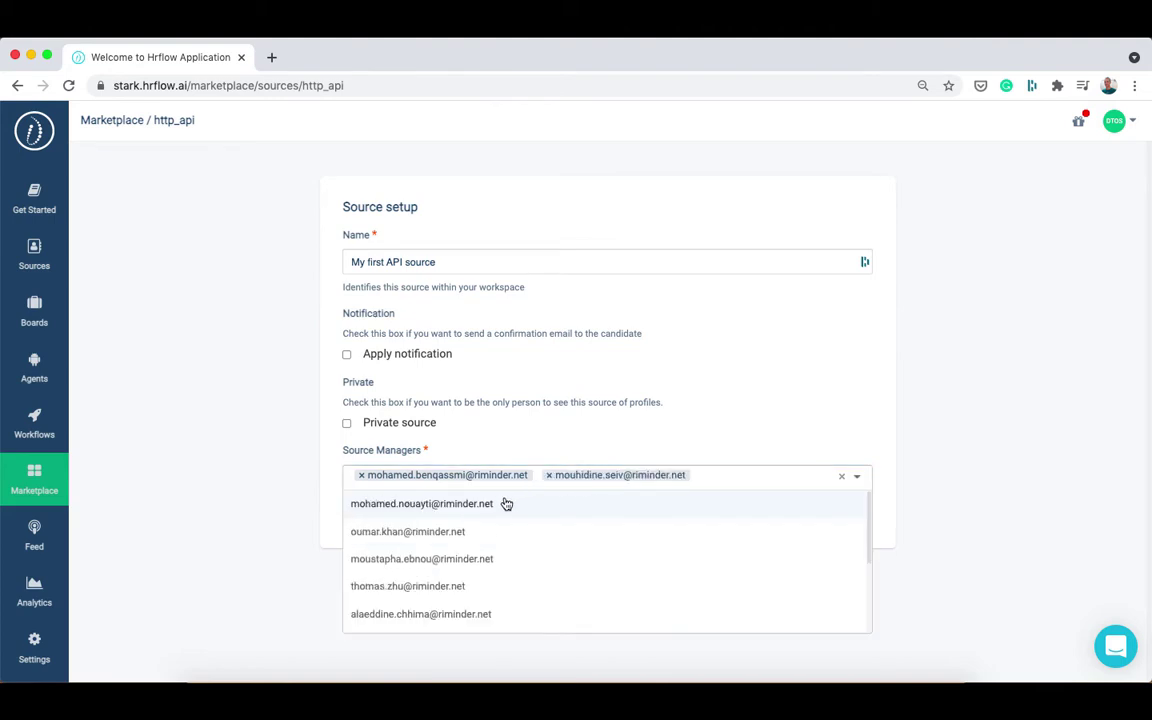
pyautogui.click(329, 502)
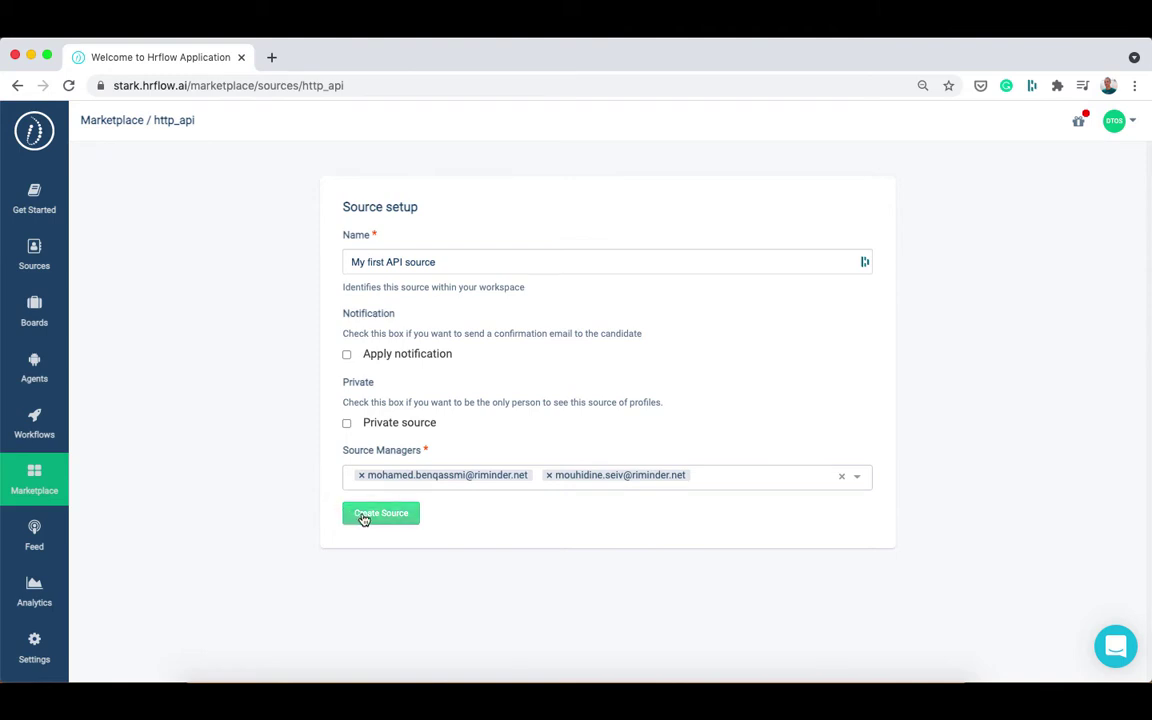
pyautogui.click(364, 516)
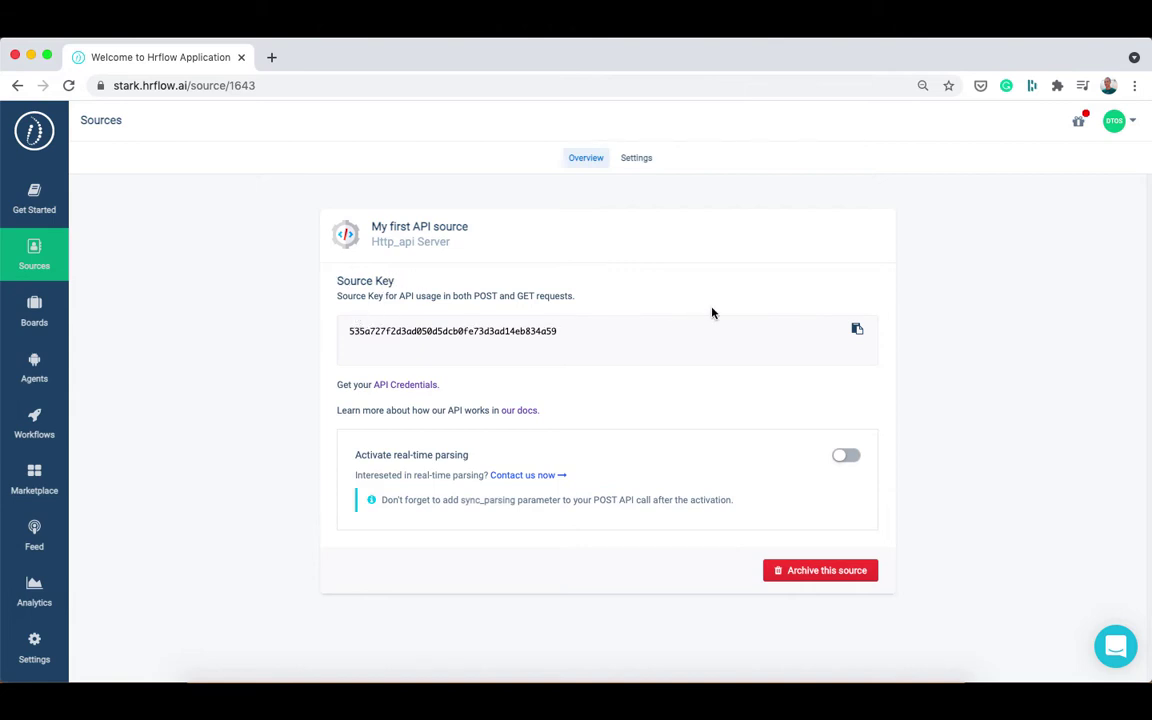
# Copy the source key and send support 'I want to activate sync parsing for my source:' plus the key.
pyautogui.click(857, 331)
pyautogui.click(526, 477)
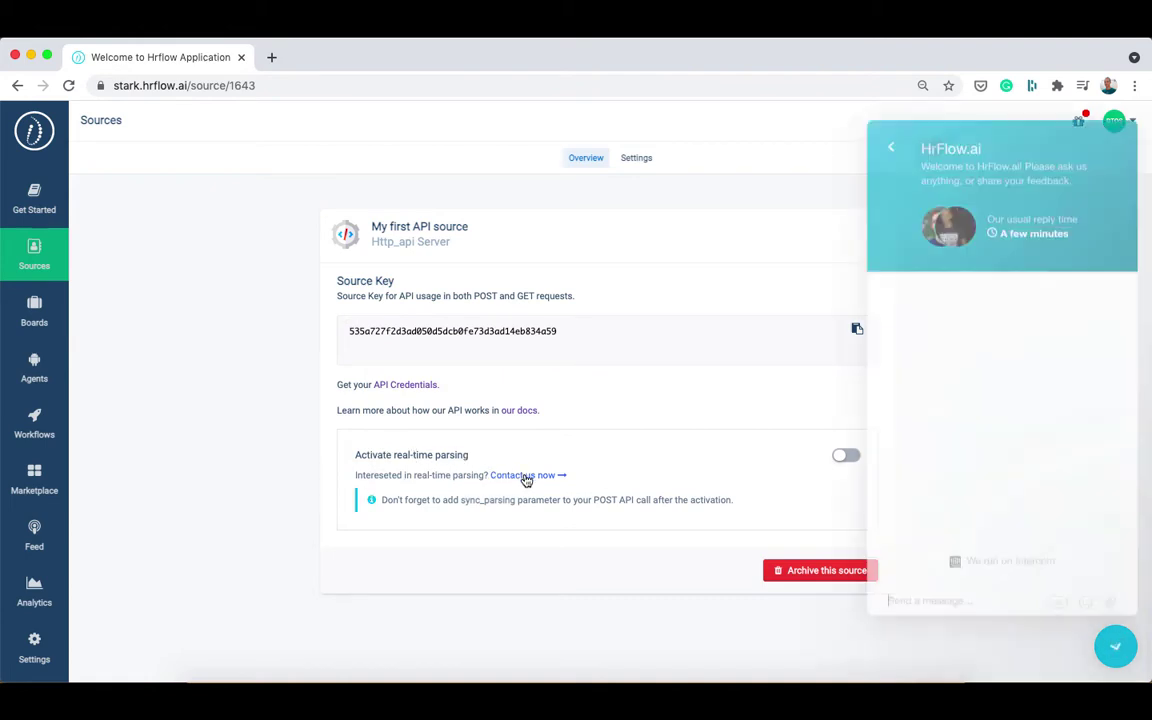
pyautogui.write('I want to activate sync parsing for my source:')
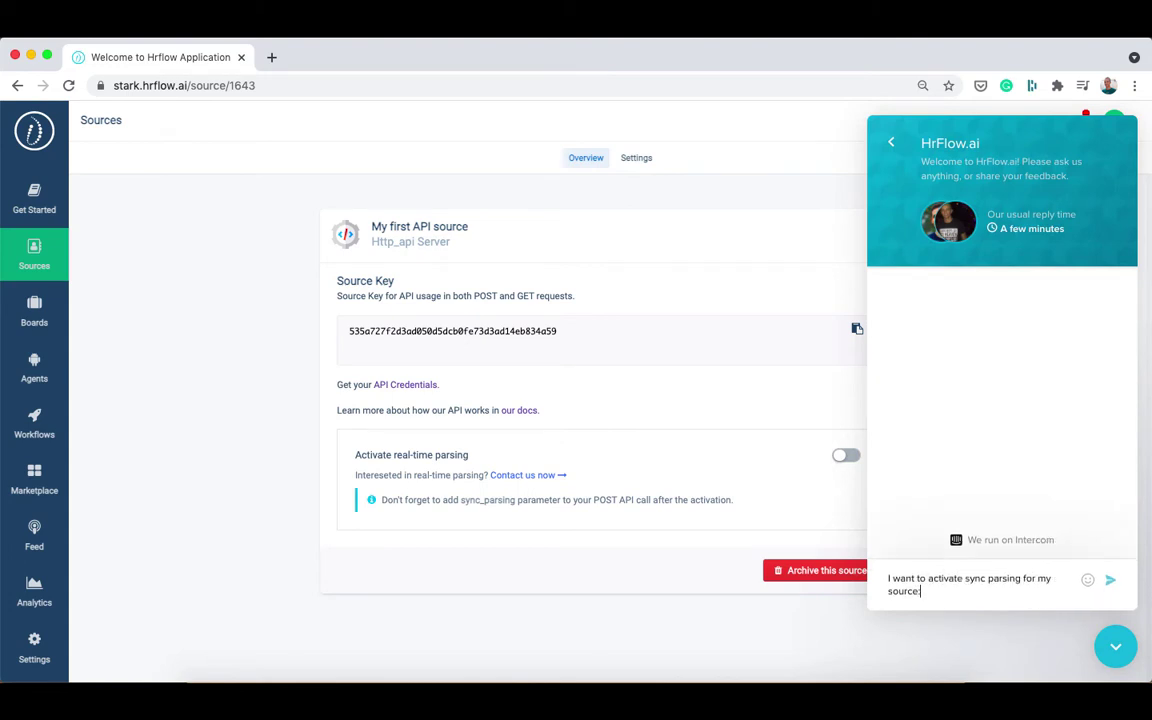
pyautogui.press('super+v')
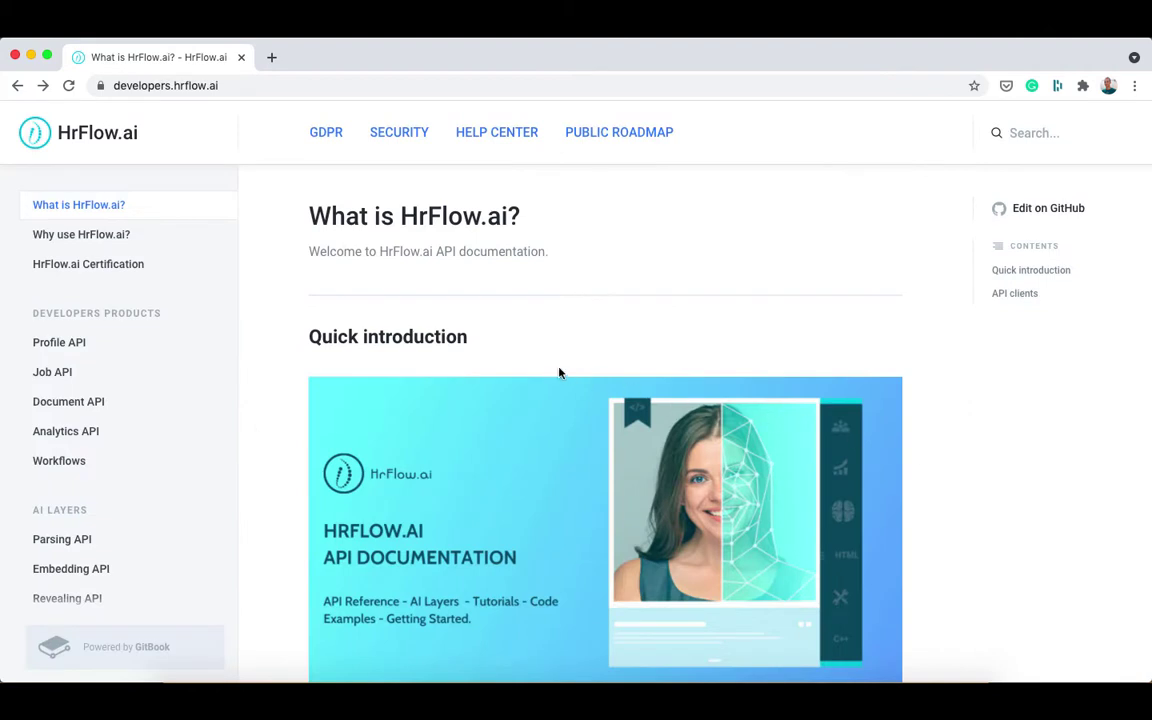
# In the docs' API Reference, go to Profile Endpoints > POST /profile/parsing/file.
pyautogui.click(138, 87)
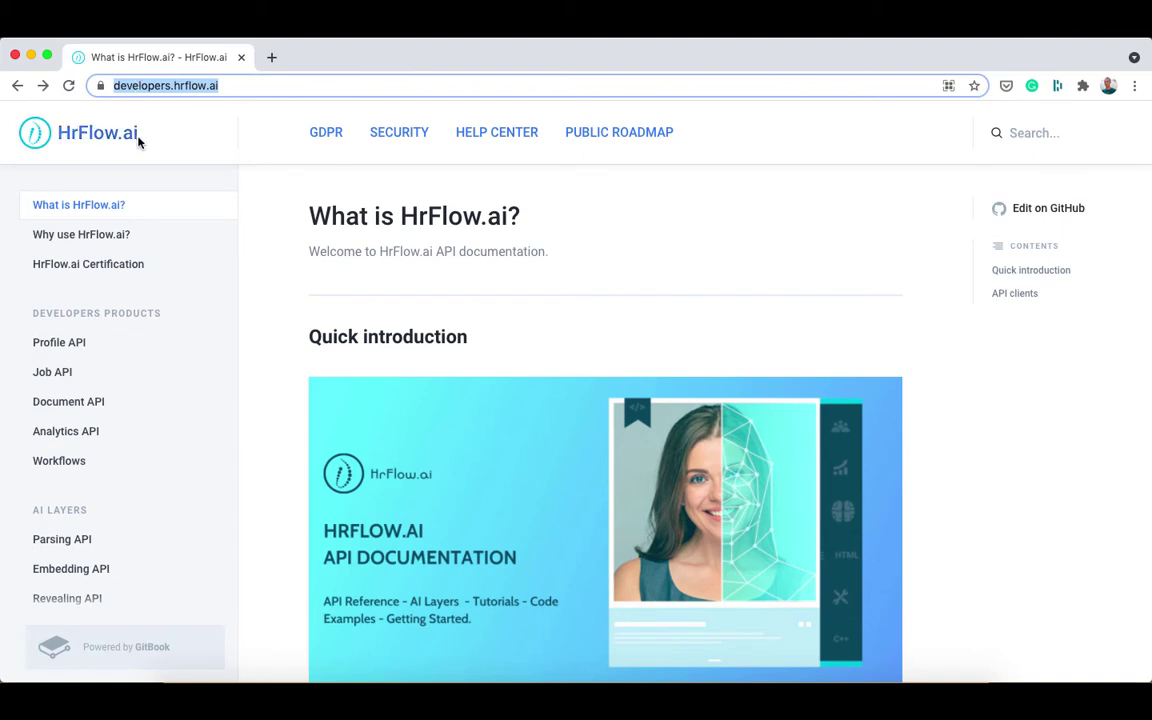
pyautogui.scroll(-5, 131, 378)
pyautogui.scroll(-10, 131, 378)
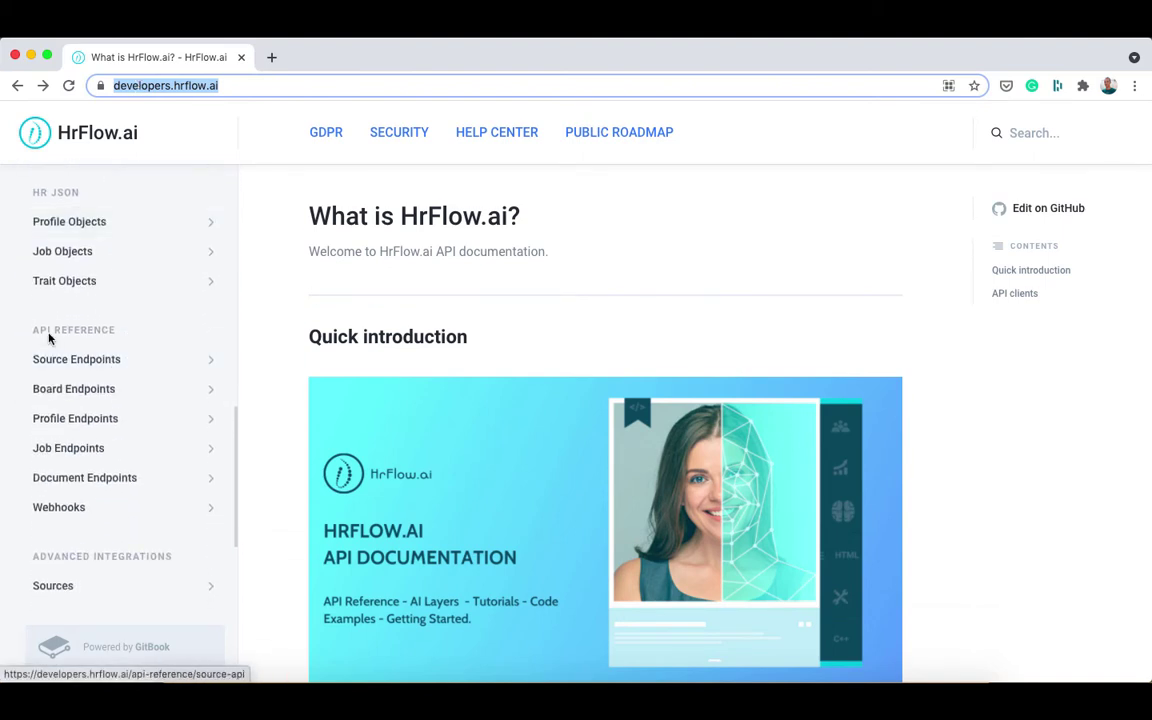
pyautogui.click(111, 416)
pyautogui.scroll(-2, 113, 416)
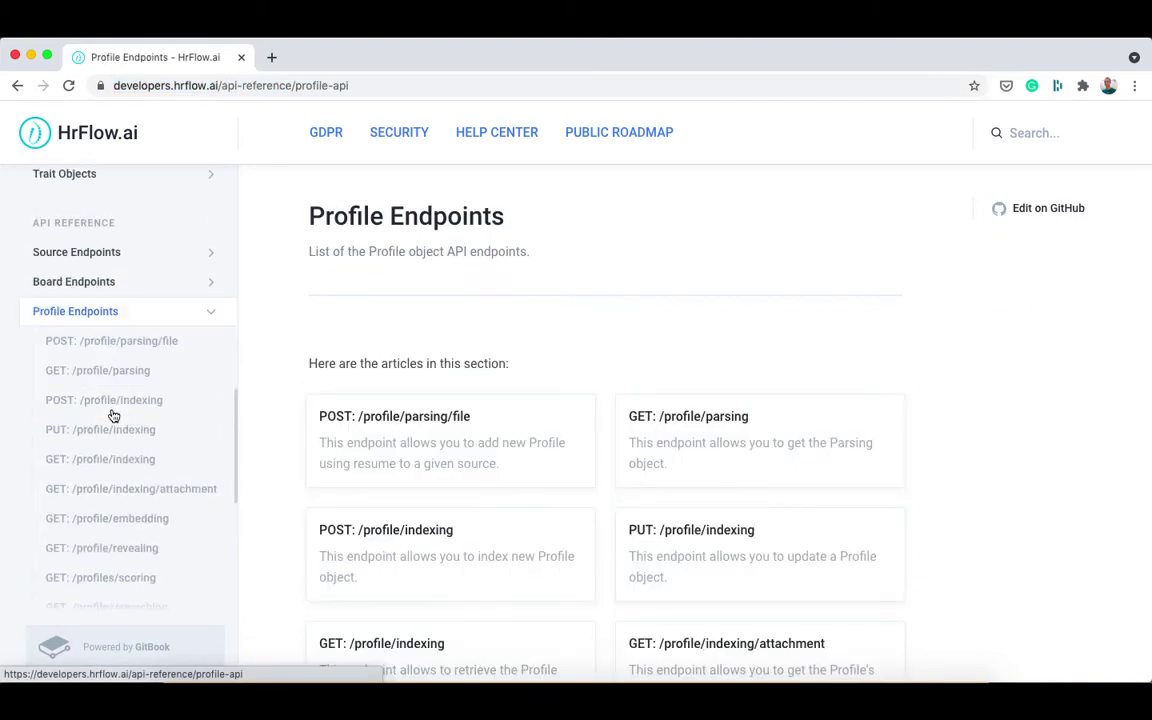
pyautogui.click(97, 342)
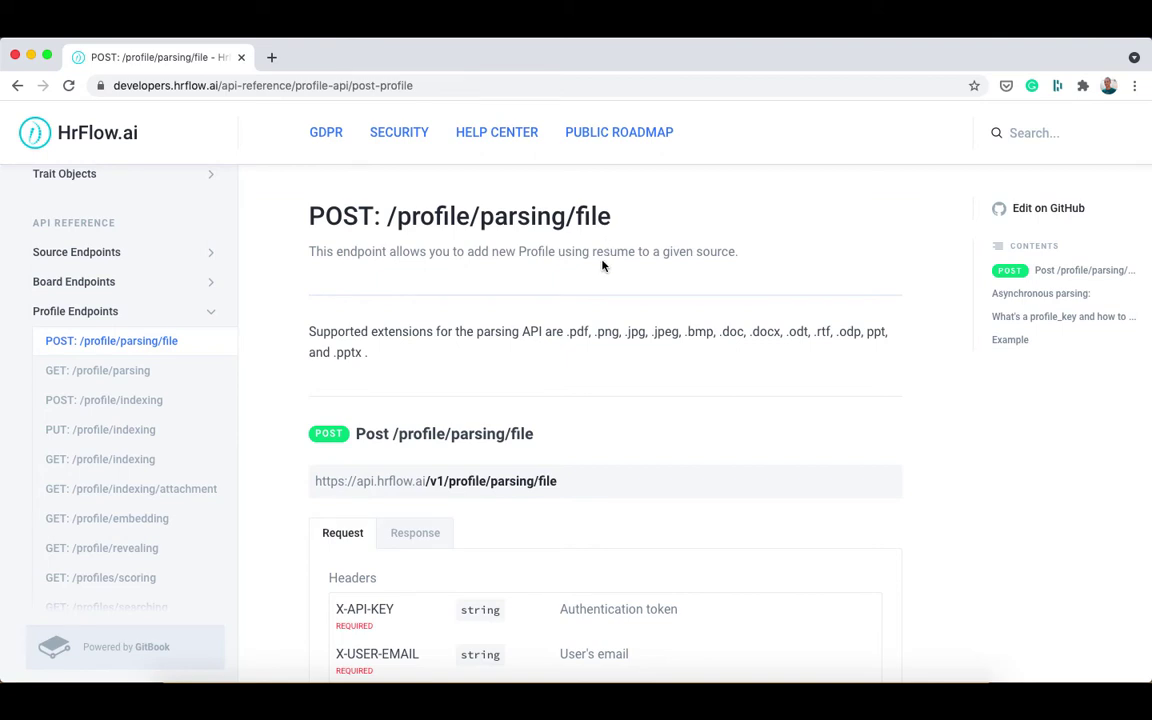
# Scroll down to the Form Data Parameters table with source_key, file, sync_parsing and webhook_parsing_sending.
pyautogui.scroll(-2, 603, 265)
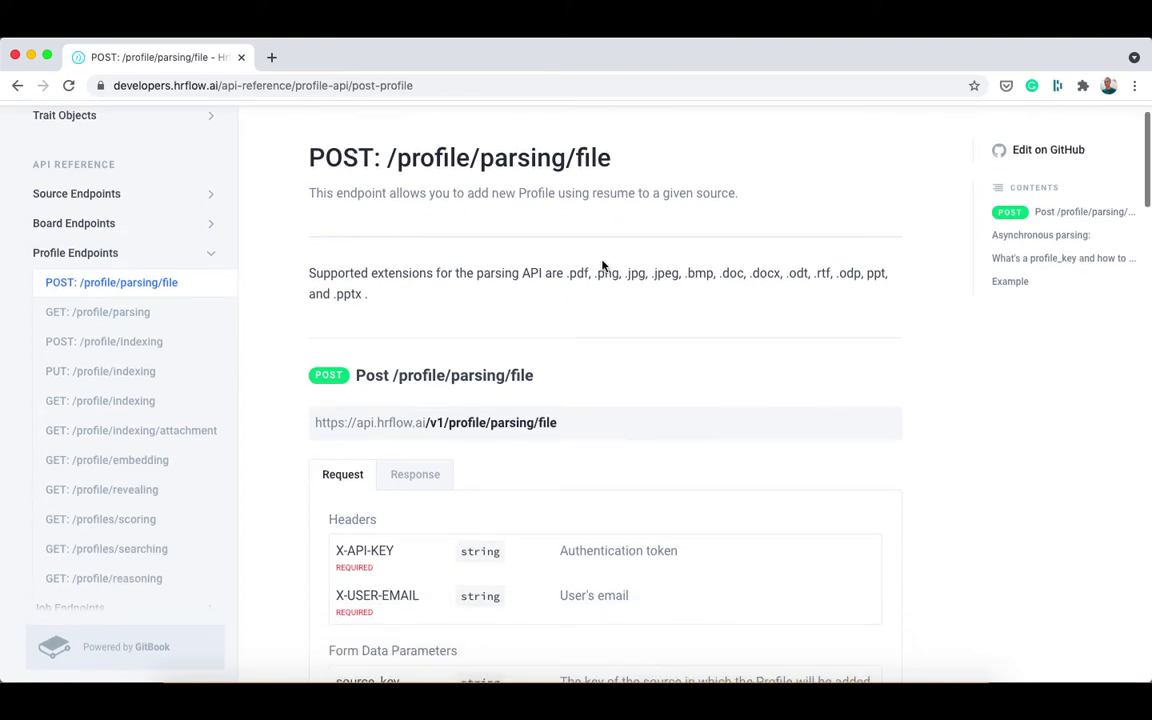
pyautogui.scroll(-2, 603, 265)
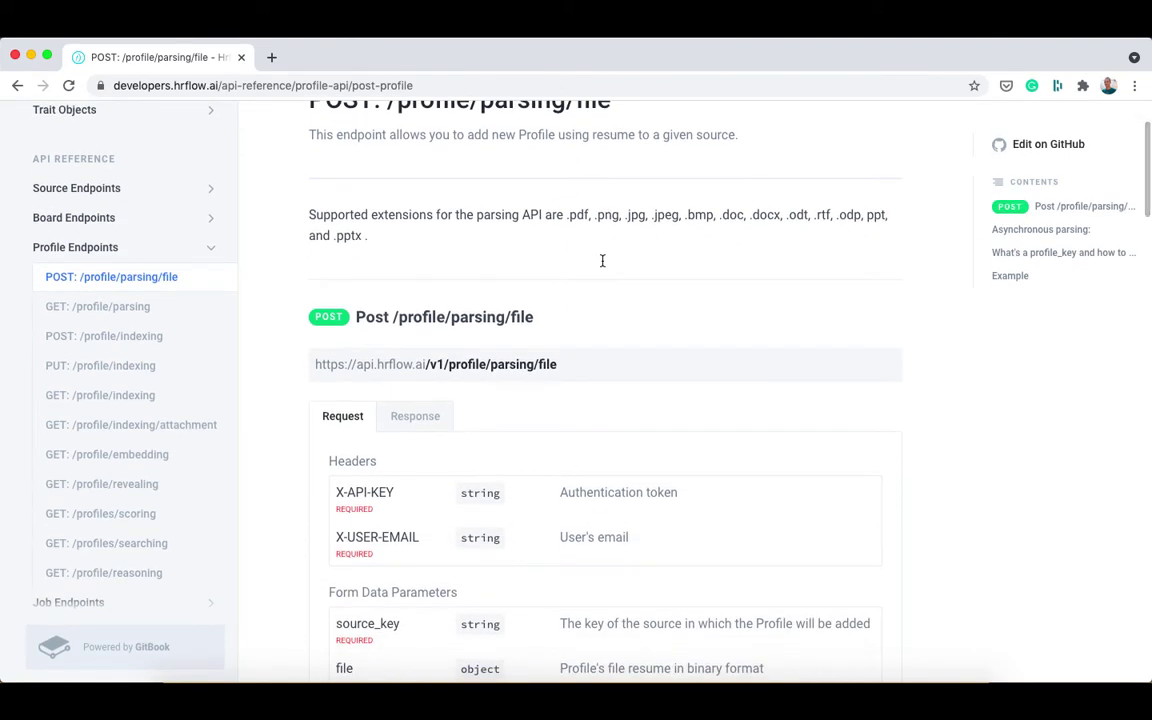
pyautogui.scroll(-3, 609, 256)
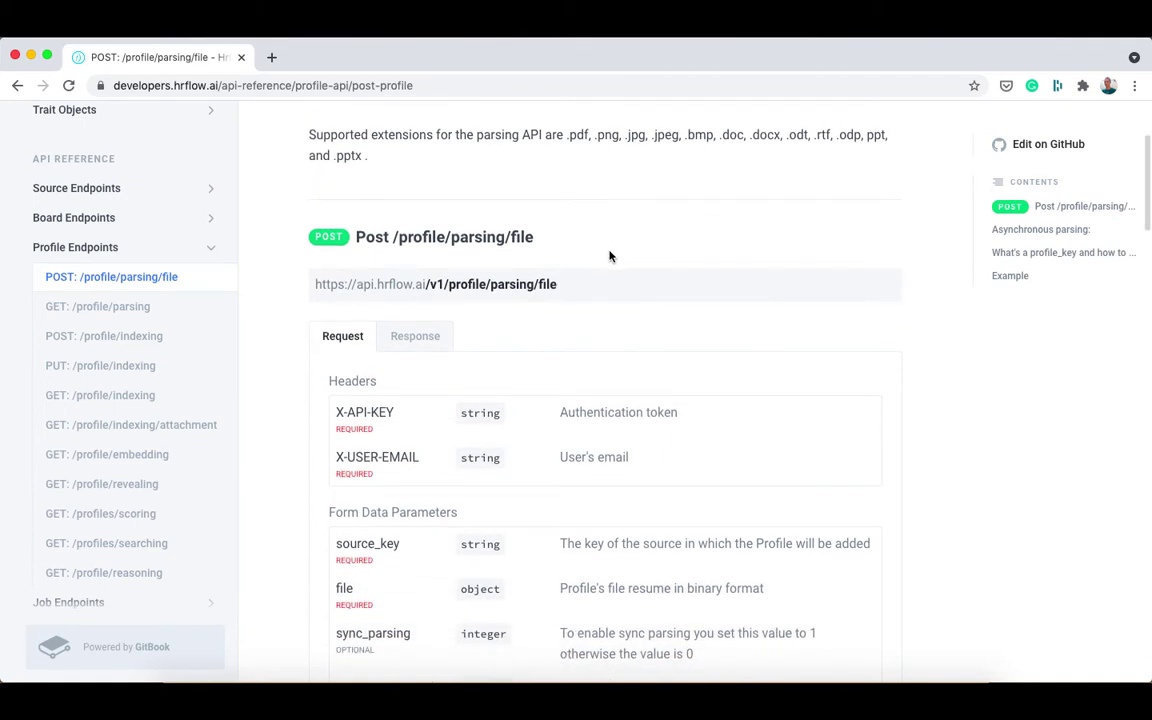
pyautogui.scroll(-2, 609, 256)
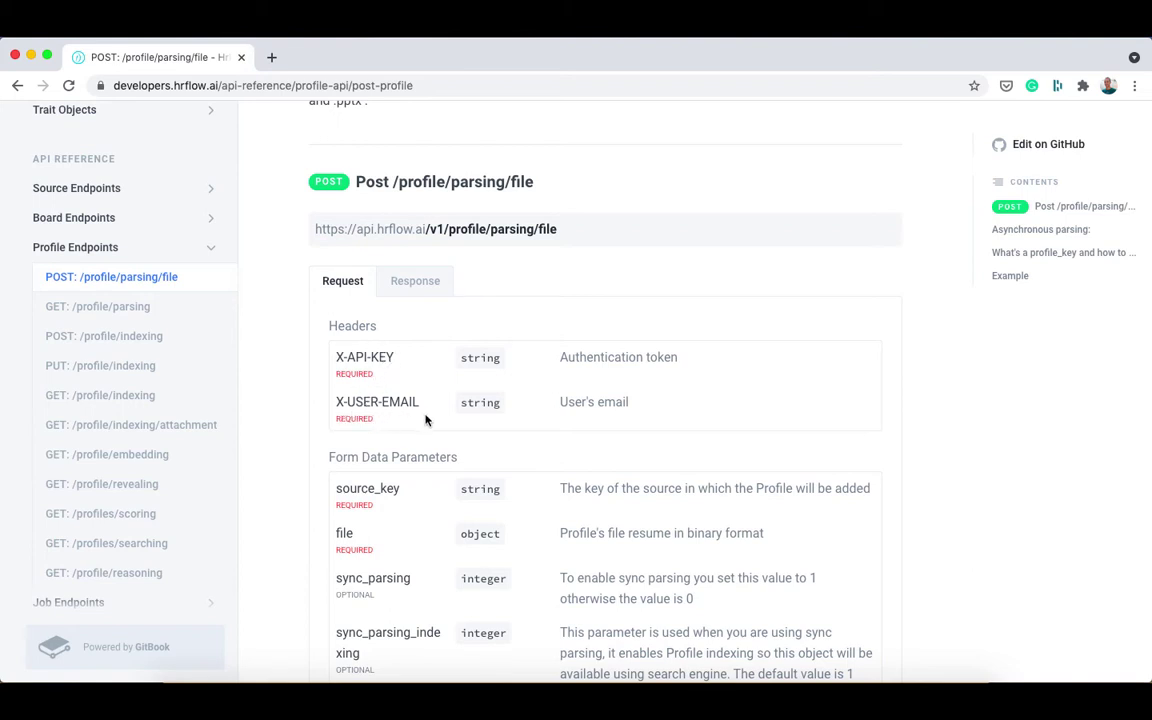
pyautogui.scroll(-2, 425, 420)
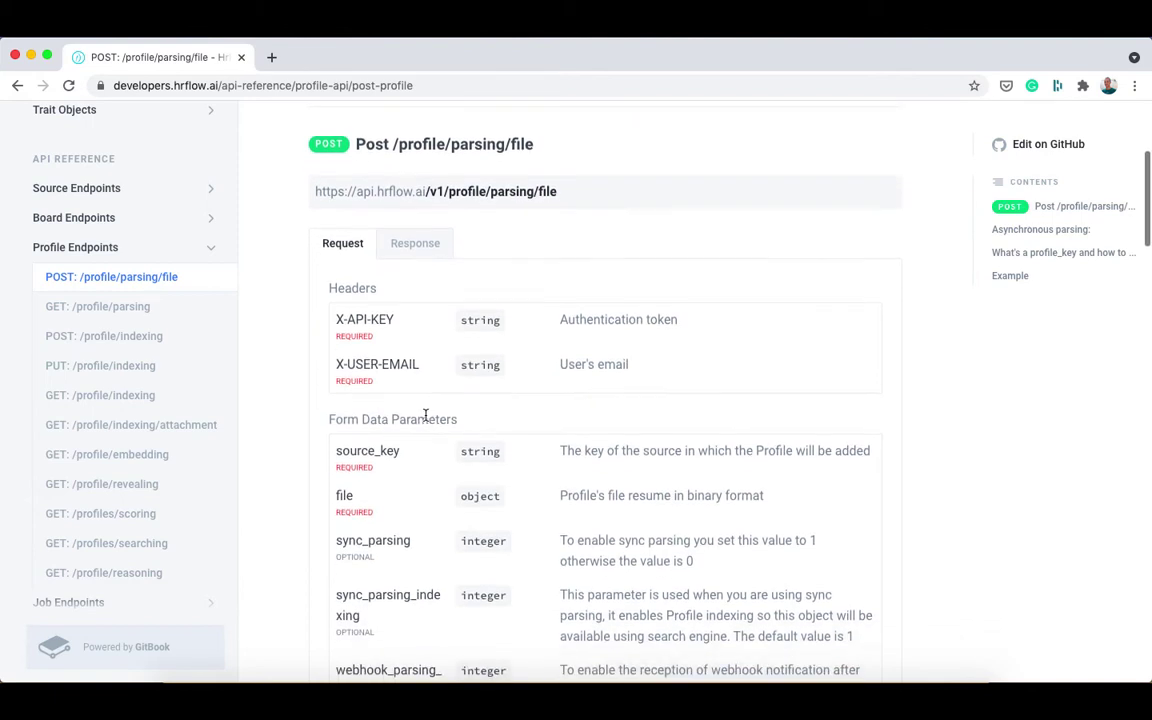
pyautogui.scroll(-5, 425, 417)
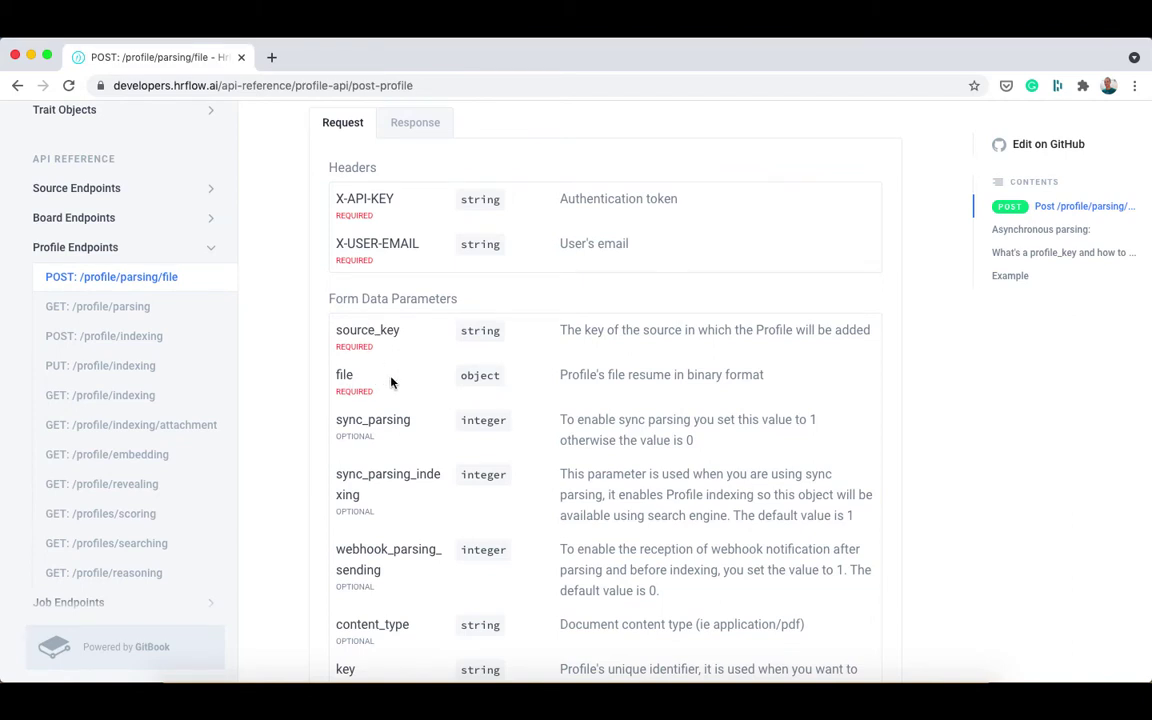
# Review the endpoint's headers and form parameters, highlighting content_type, reference and tags.
pyautogui.scroll(-2, 391, 382)
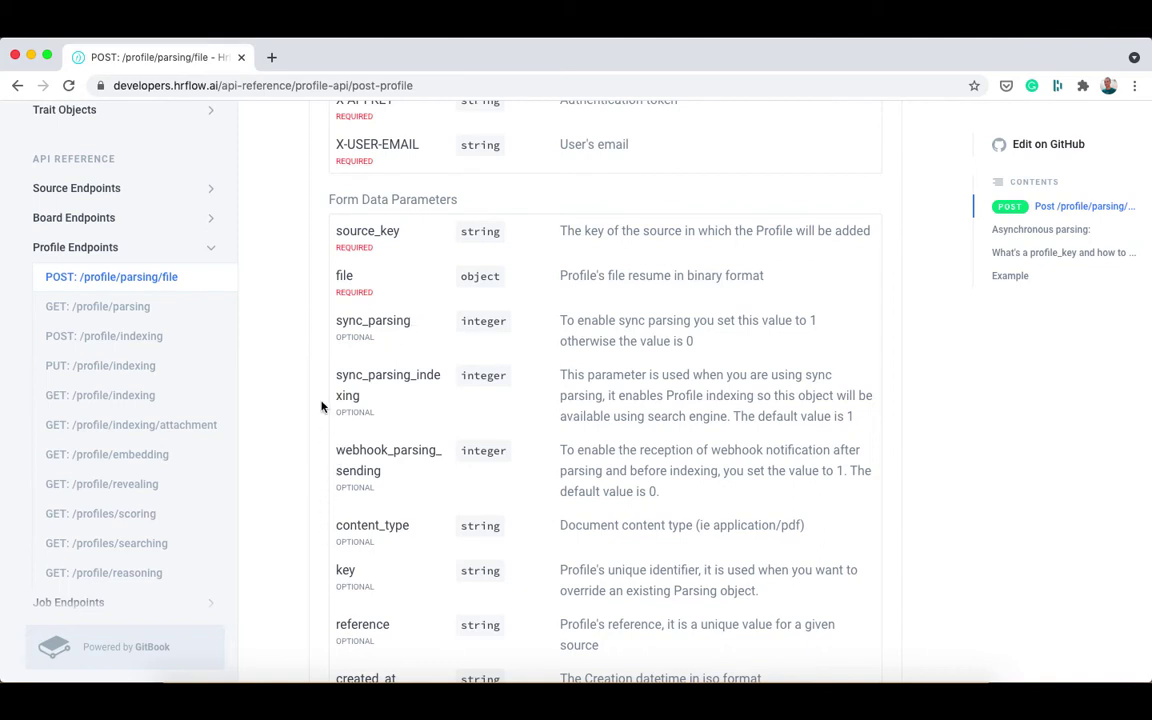
pyautogui.doubleClick(378, 530)
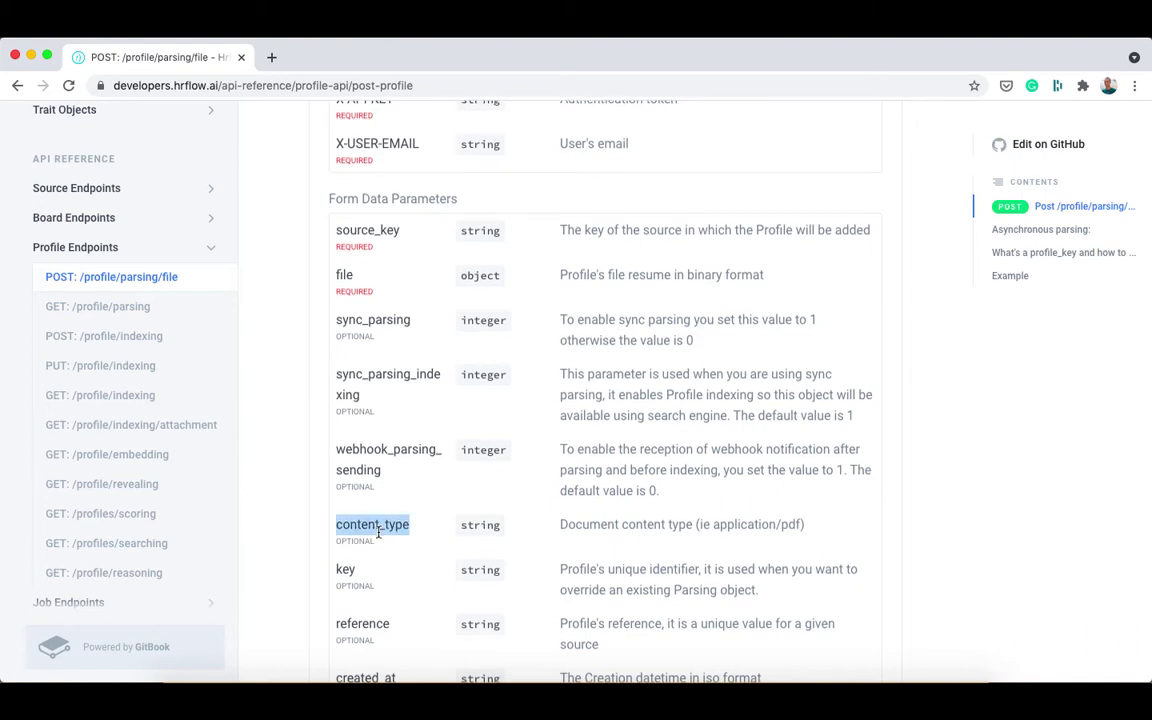
pyautogui.scroll(-5, 378, 533)
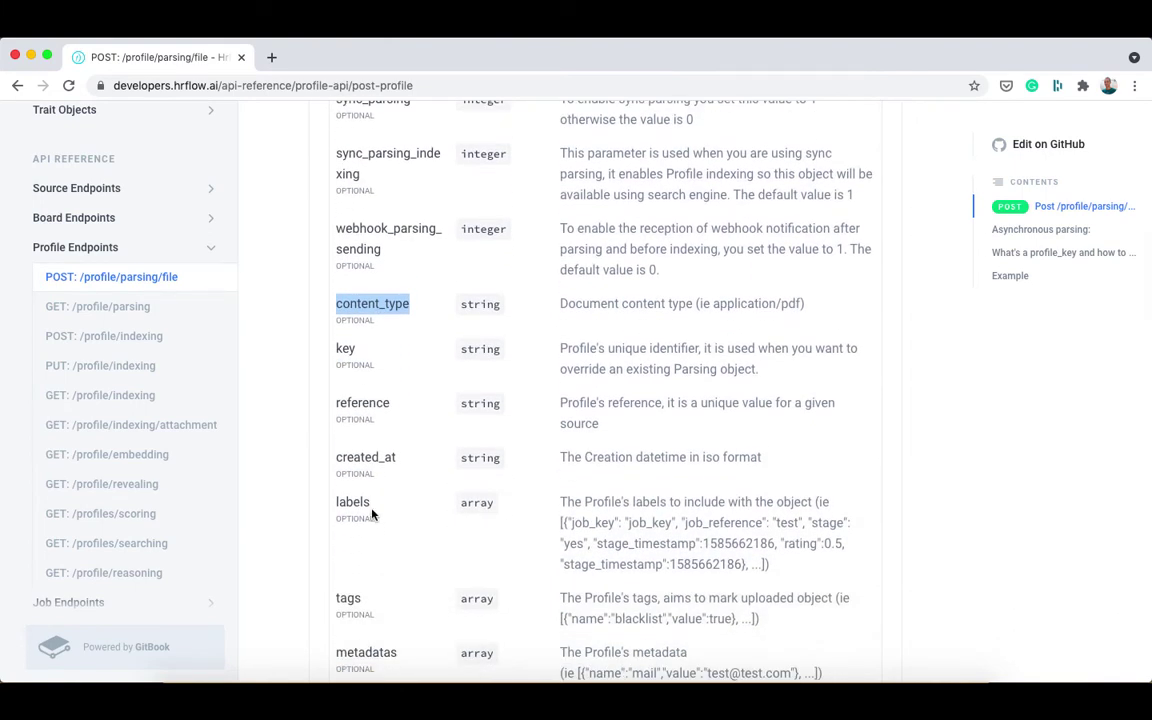
pyautogui.scroll(-1, 372, 514)
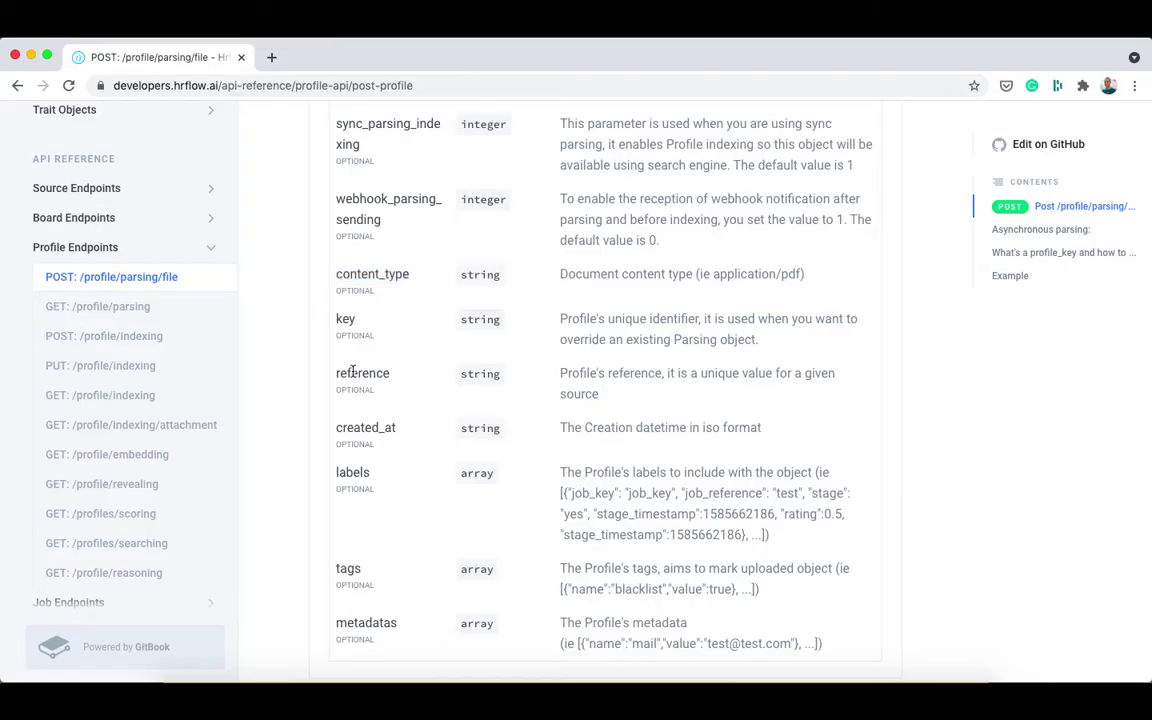
pyautogui.doubleClick(352, 373)
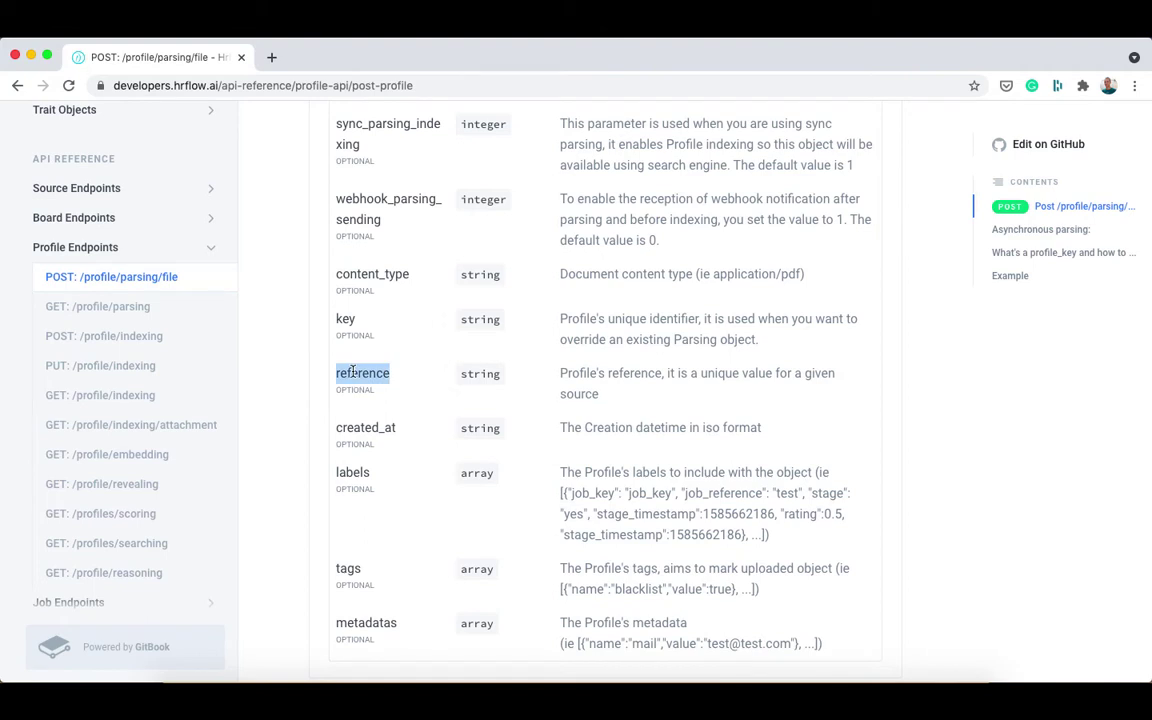
pyautogui.doubleClick(347, 568)
pyautogui.scroll(-4, 345, 567)
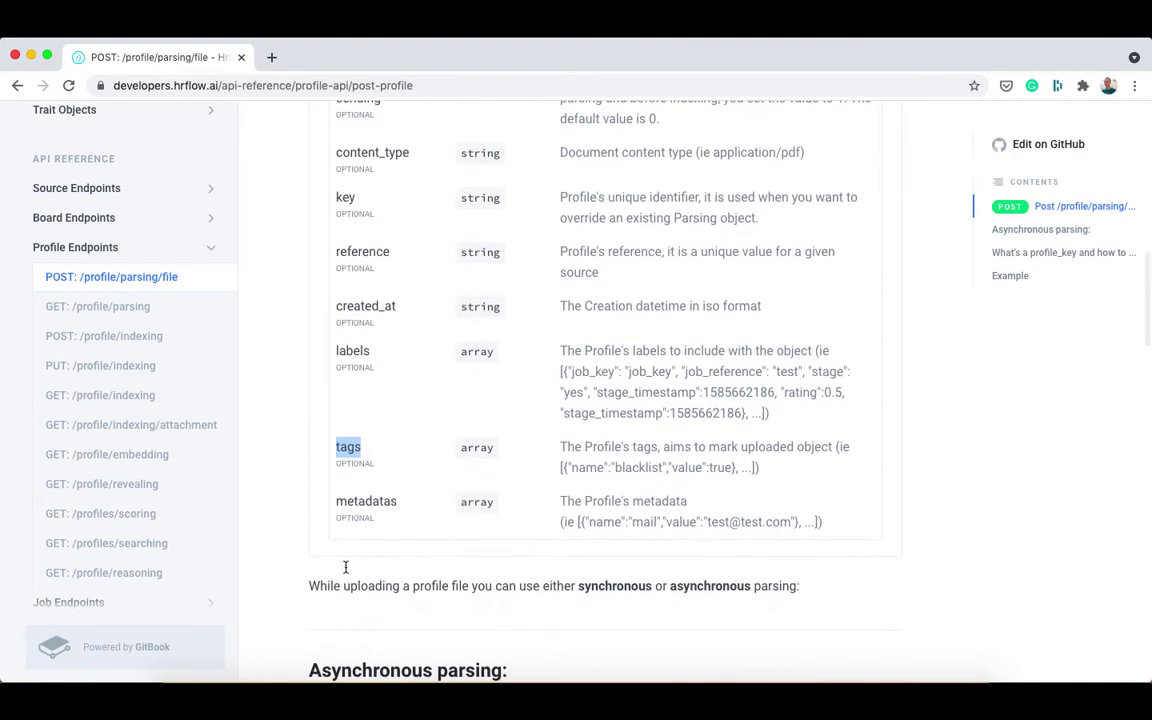
pyautogui.scroll(1, 345, 567)
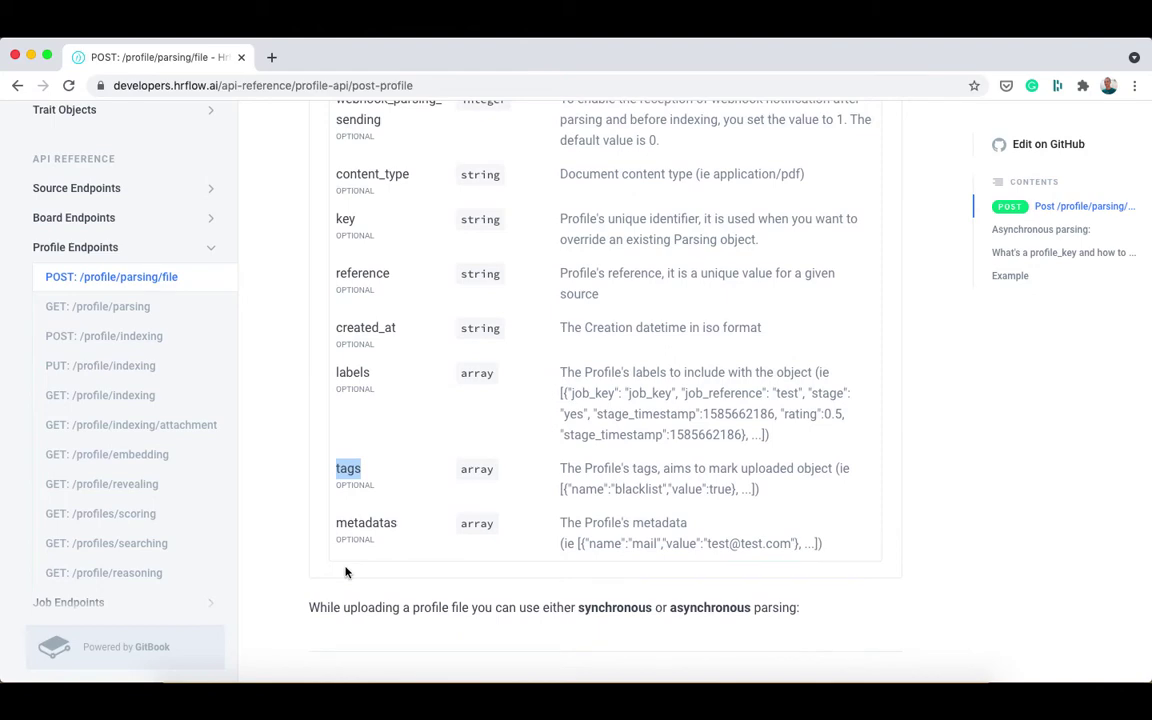
pyautogui.scroll(-1, 345, 570)
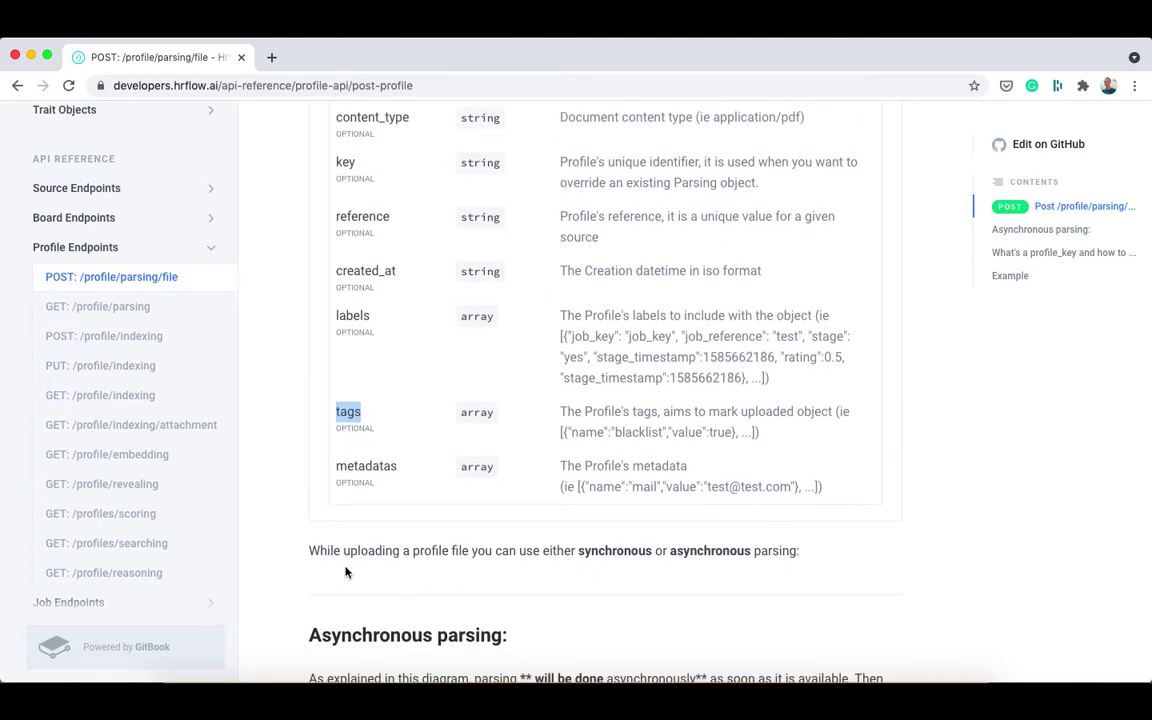
pyautogui.scroll(10, 465, 240)
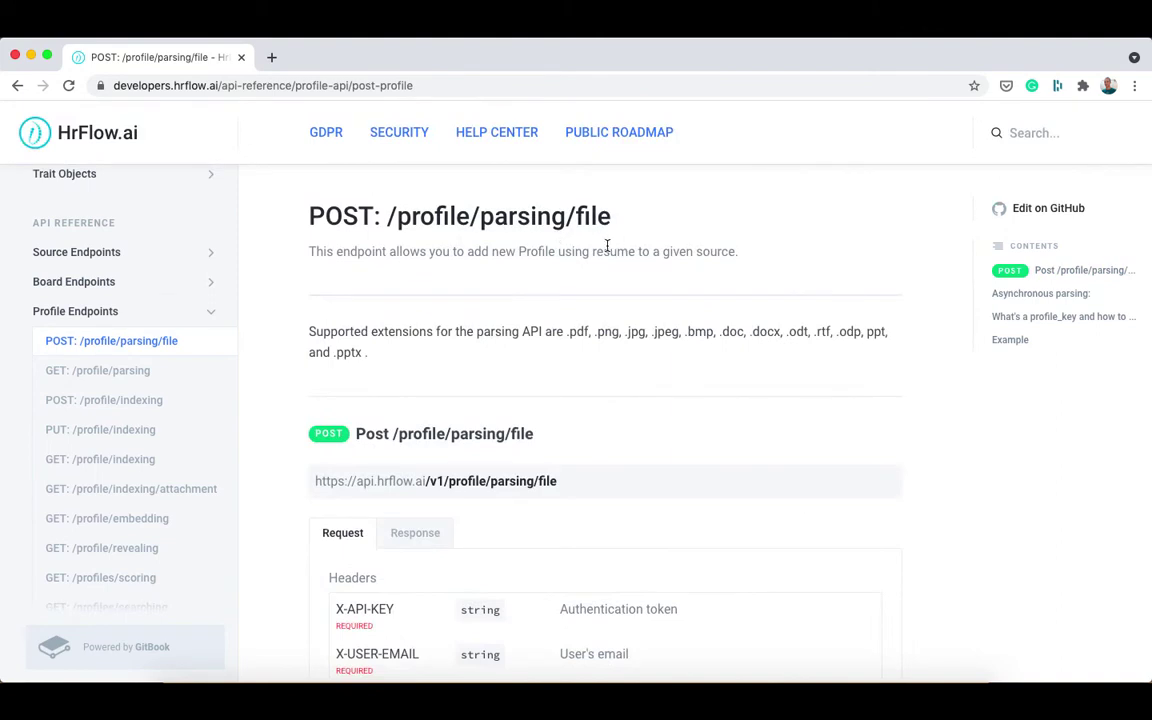
pyautogui.scroll(-3, 602, 264)
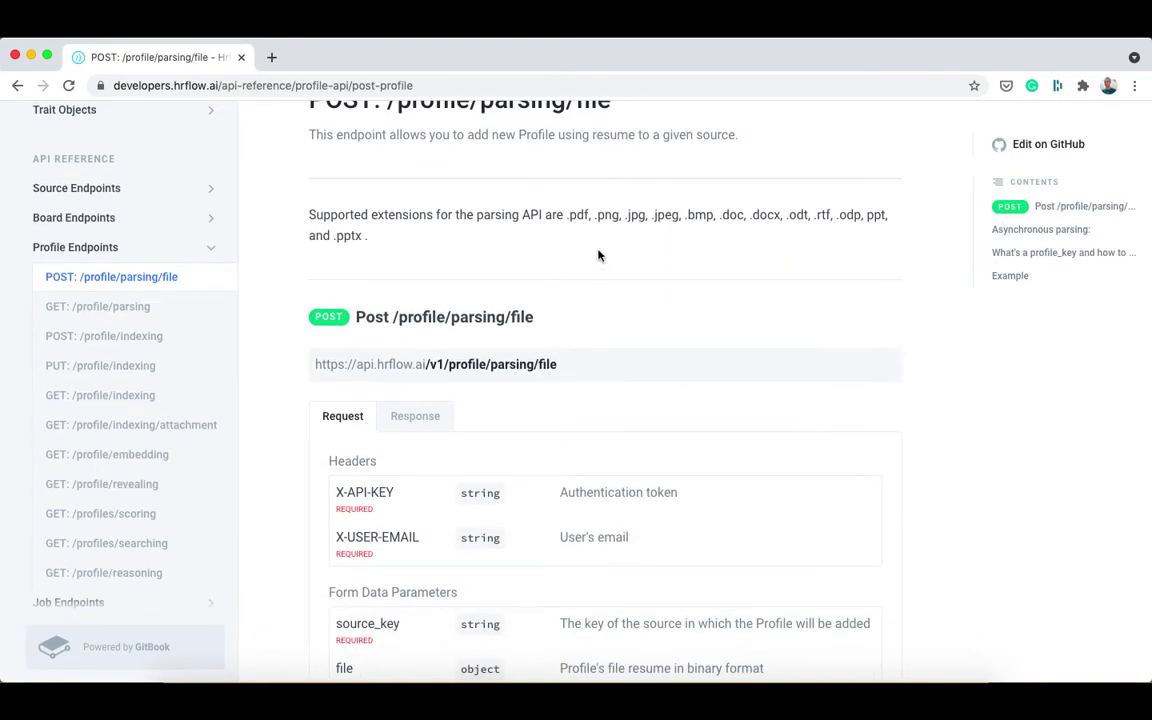
pyautogui.scroll(-1, 606, 255)
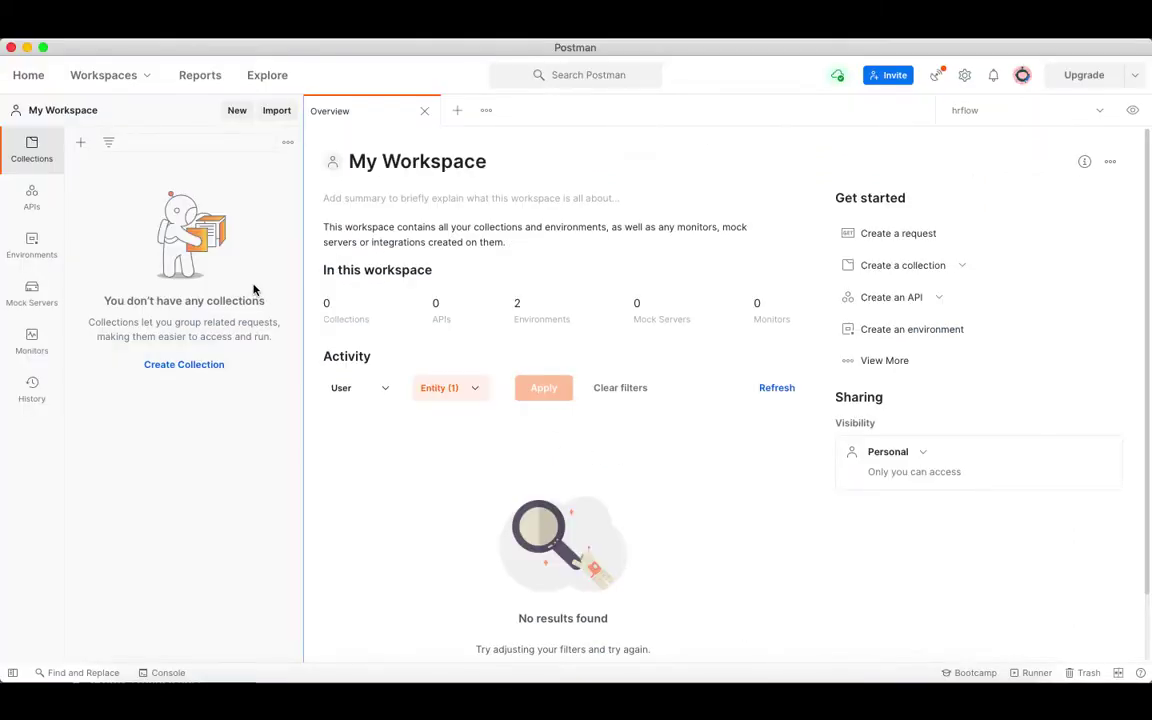
# Import the HrFlow.ai Profile API collection JSON file into the Postman workspace.
pyautogui.click(276, 111)
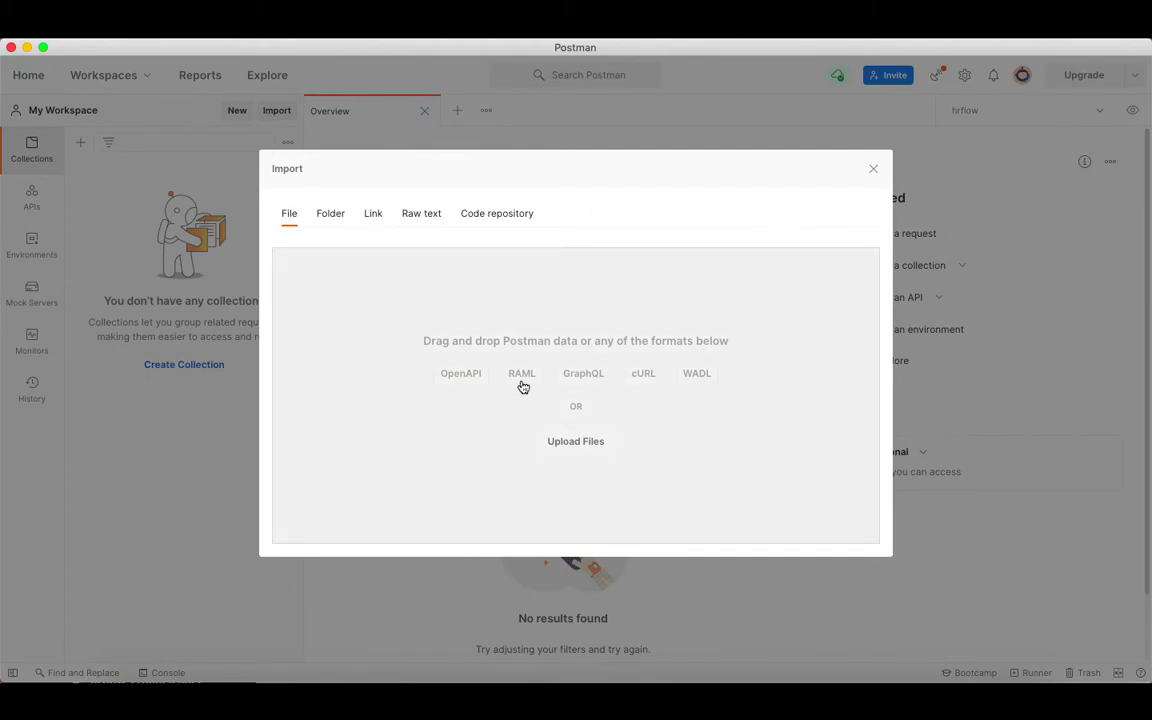
pyautogui.click(577, 439)
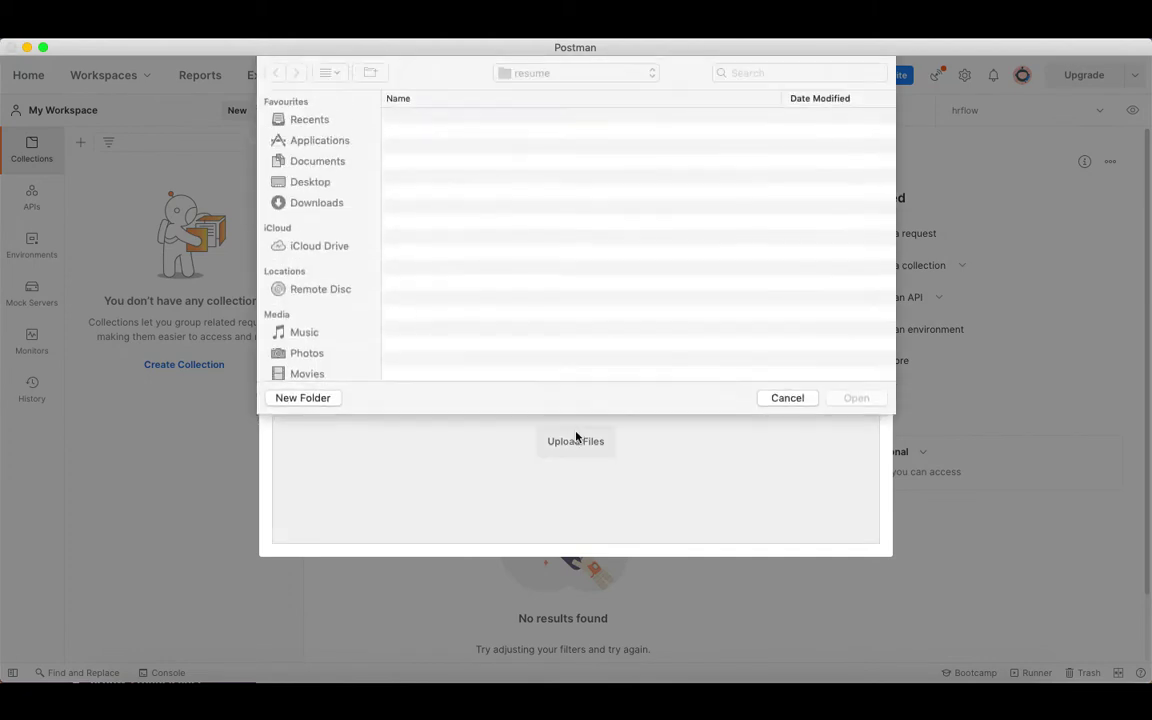
pyautogui.doubleClick(460, 118)
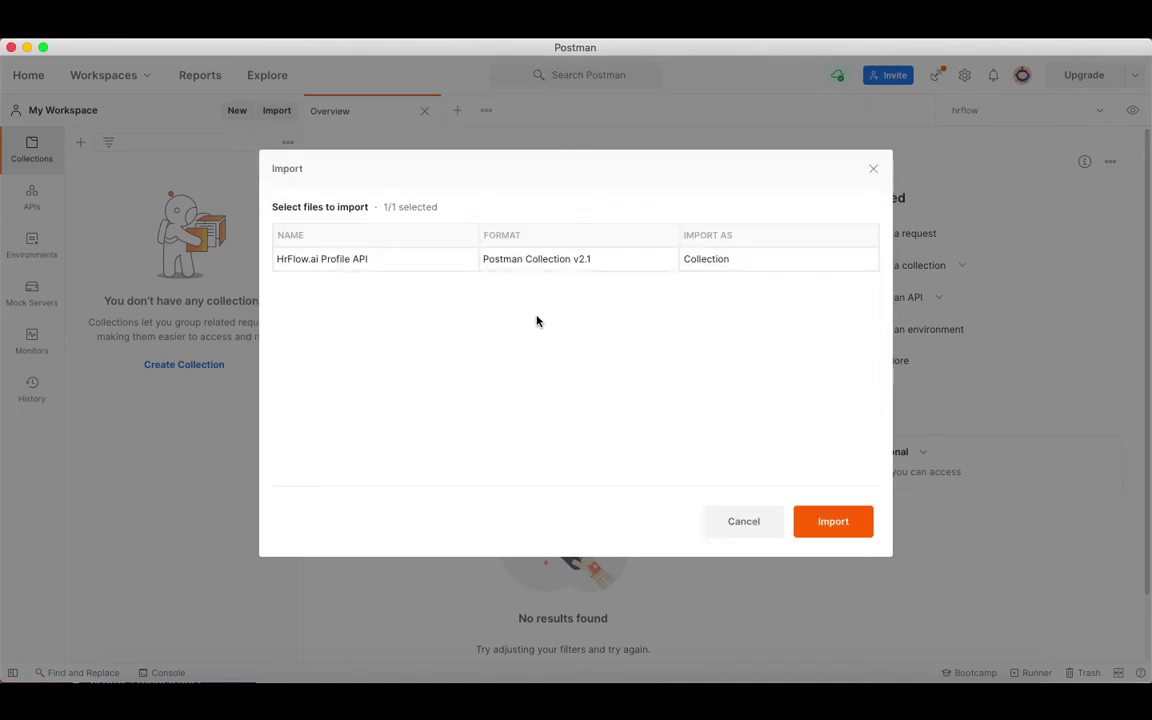
pyautogui.click(834, 518)
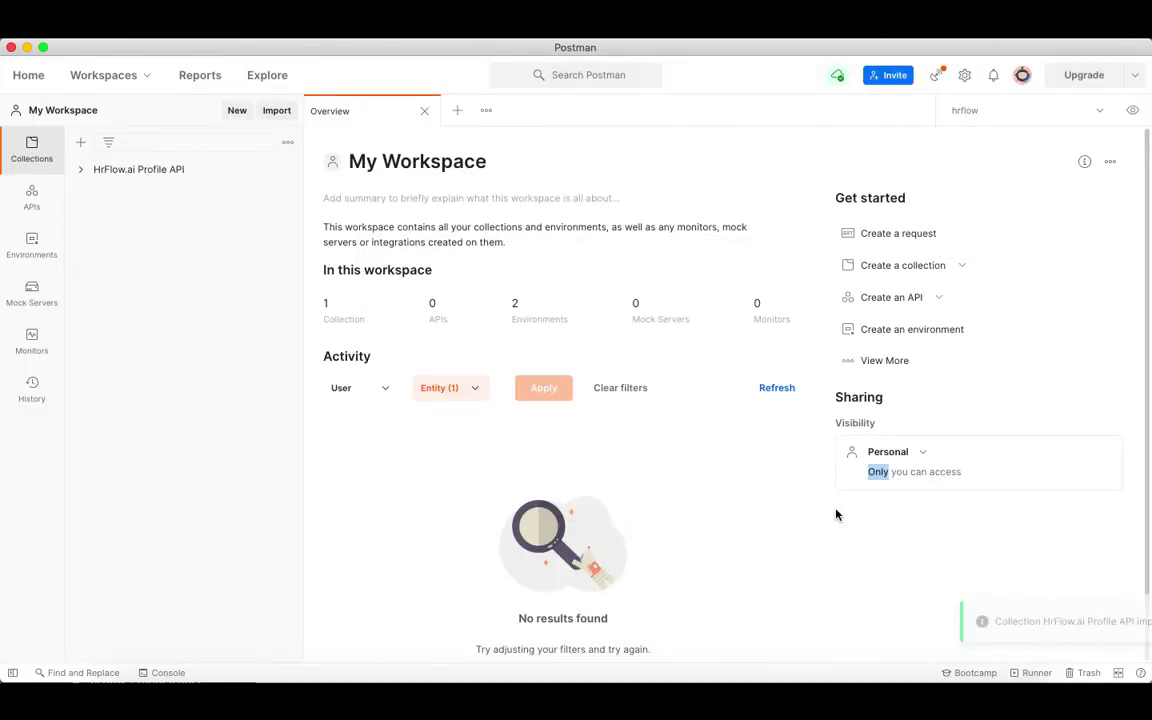
# Show the Headers of the collection's POST Profile (parsing) : file request.
pyautogui.click(135, 172)
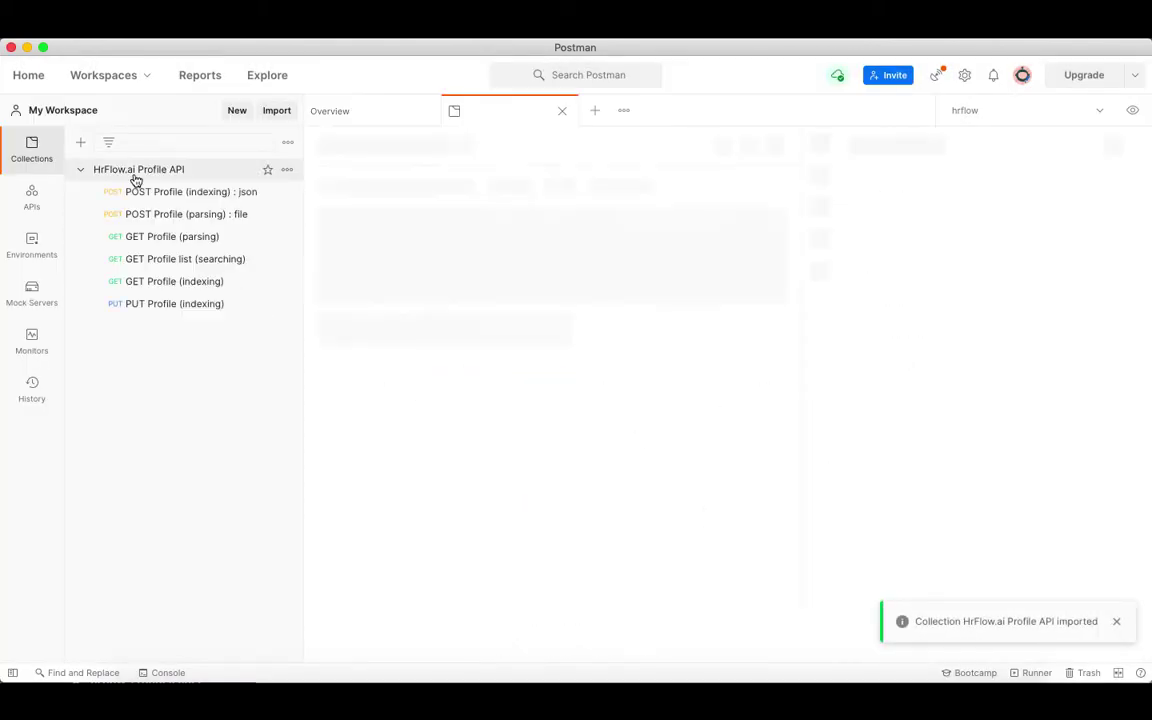
pyautogui.click(155, 221)
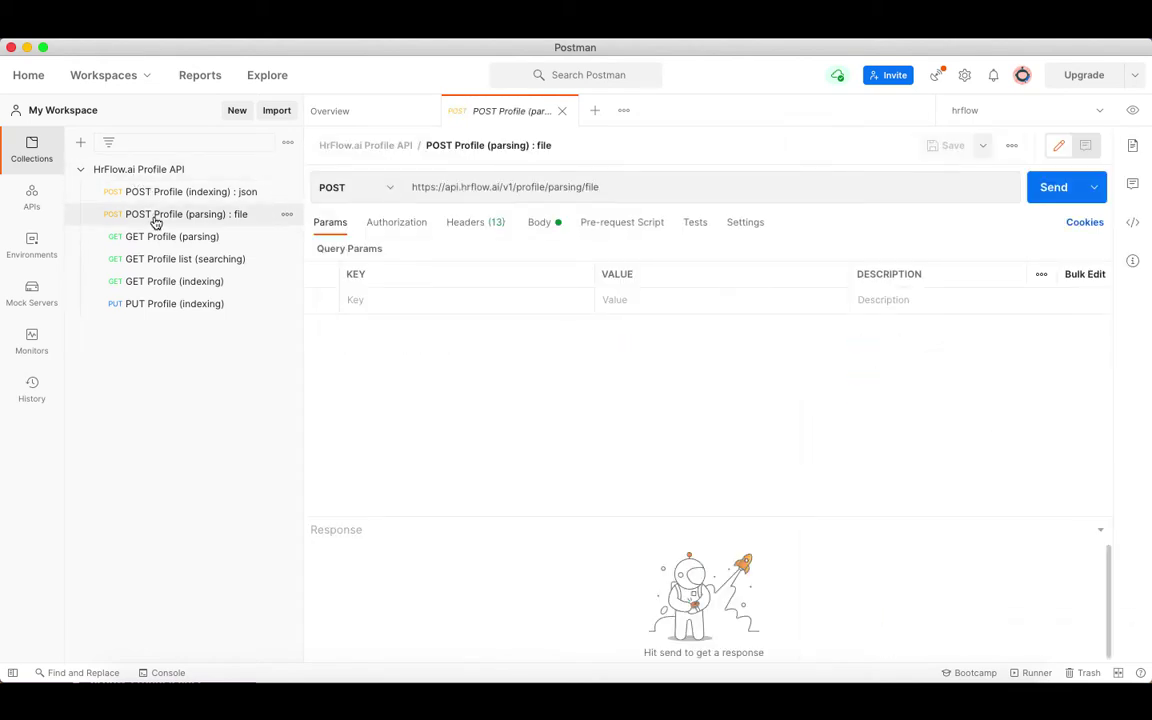
pyautogui.click(468, 224)
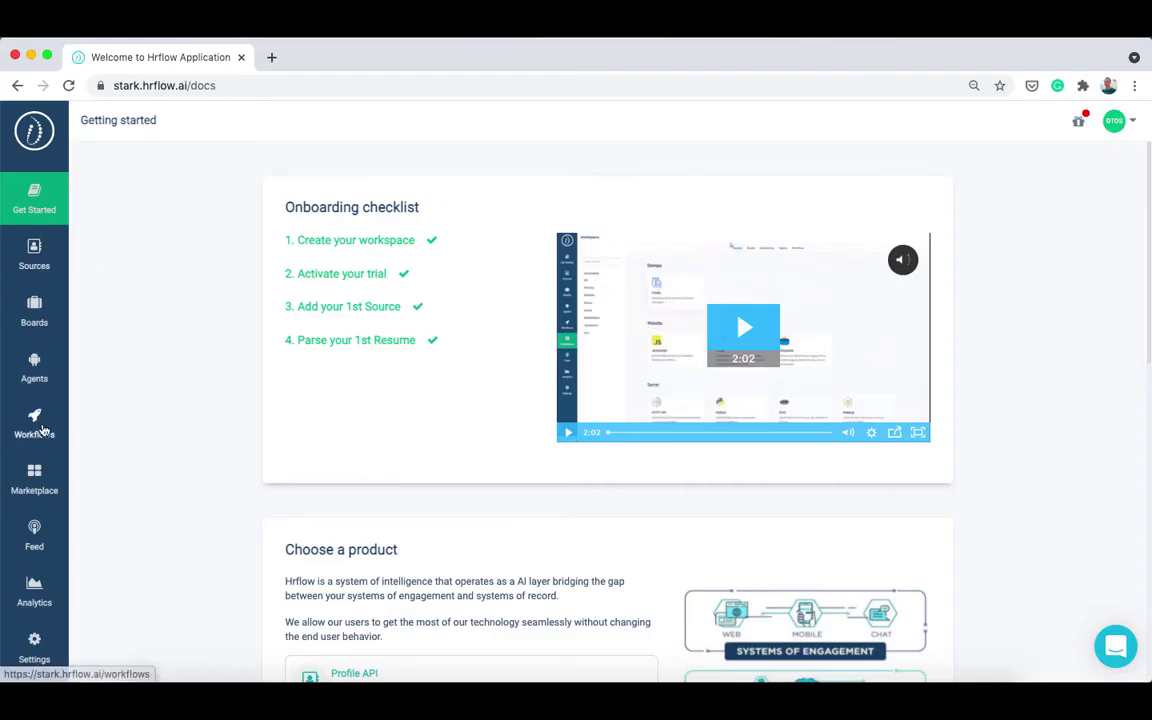
# In Settings > API > Keys, compare the Write and Read keys, then copy the Read & Write secret.
pyautogui.click(44, 655)
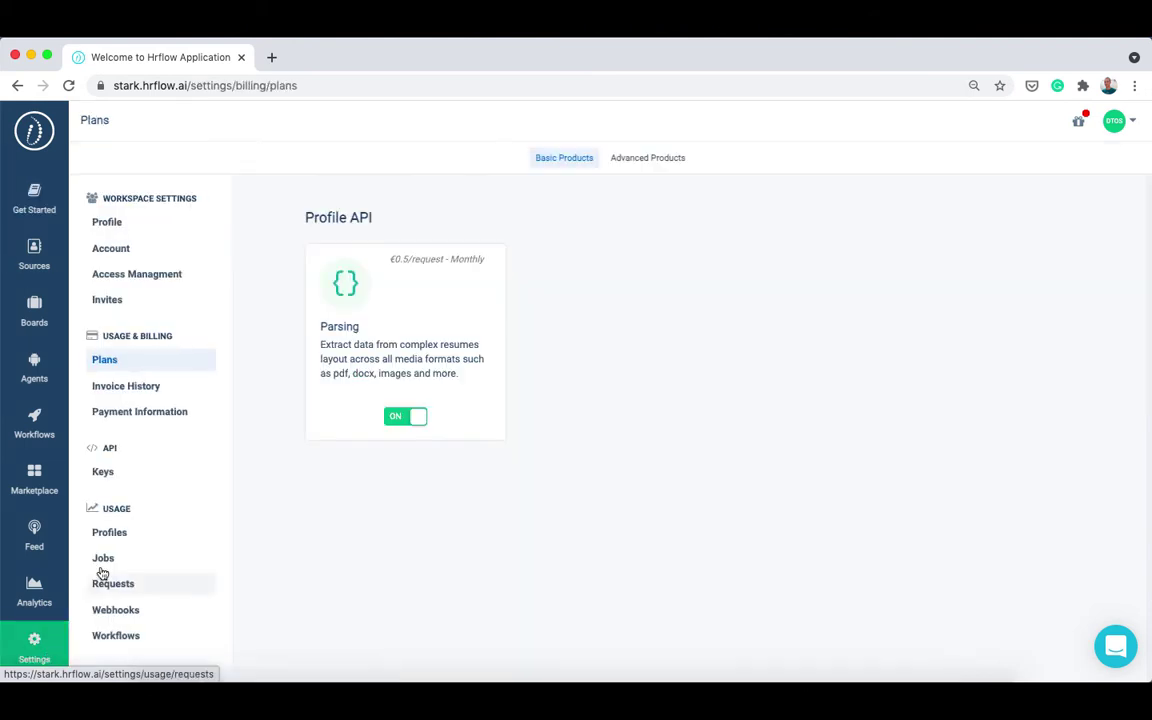
pyautogui.click(103, 471)
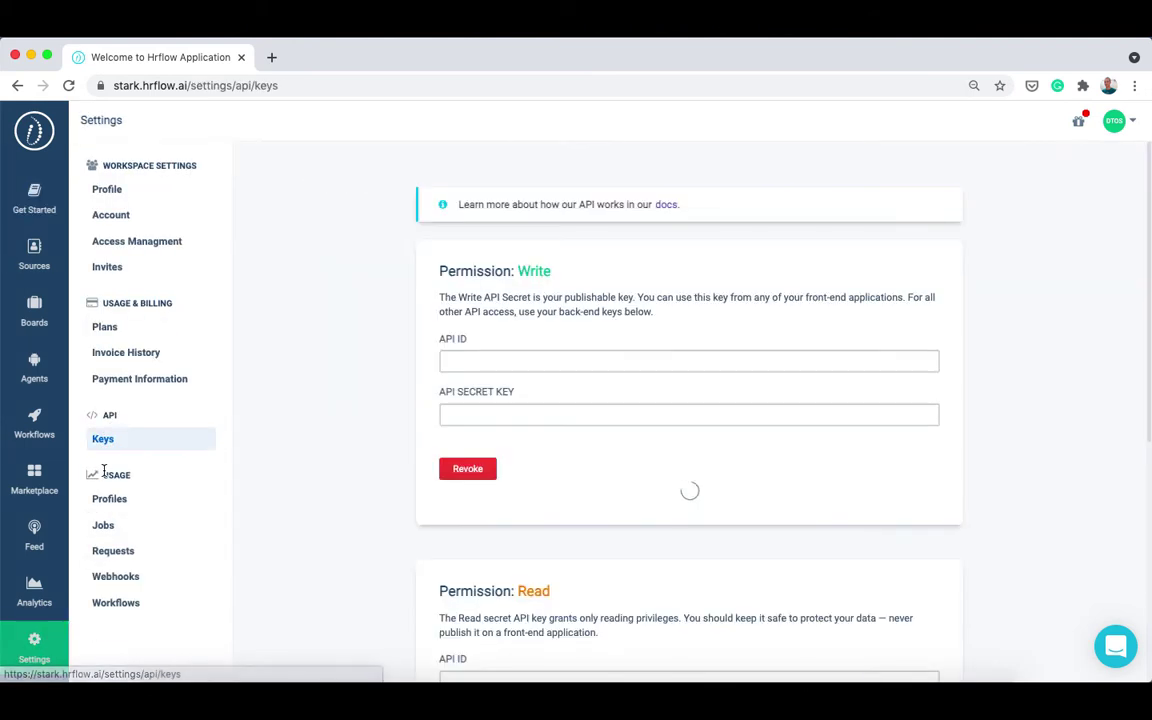
pyautogui.doubleClick(534, 271)
pyautogui.click(620, 308)
pyautogui.scroll(-5, 620, 310)
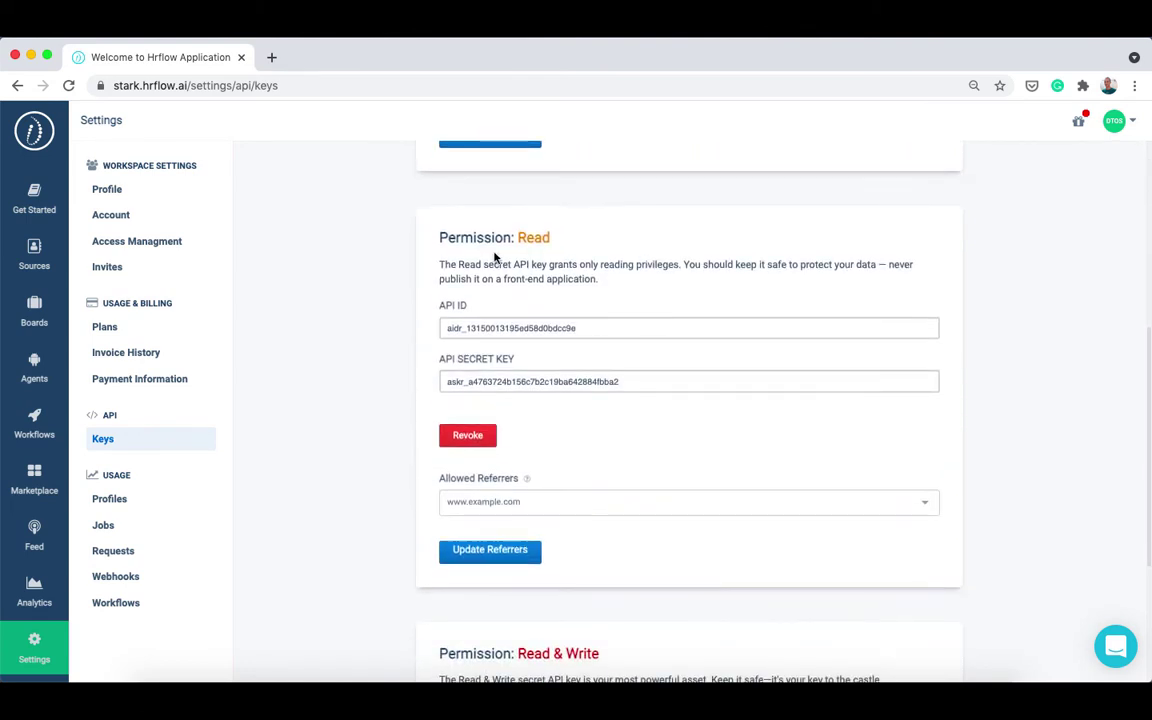
pyautogui.doubleClick(532, 241)
pyautogui.scroll(-5, 566, 270)
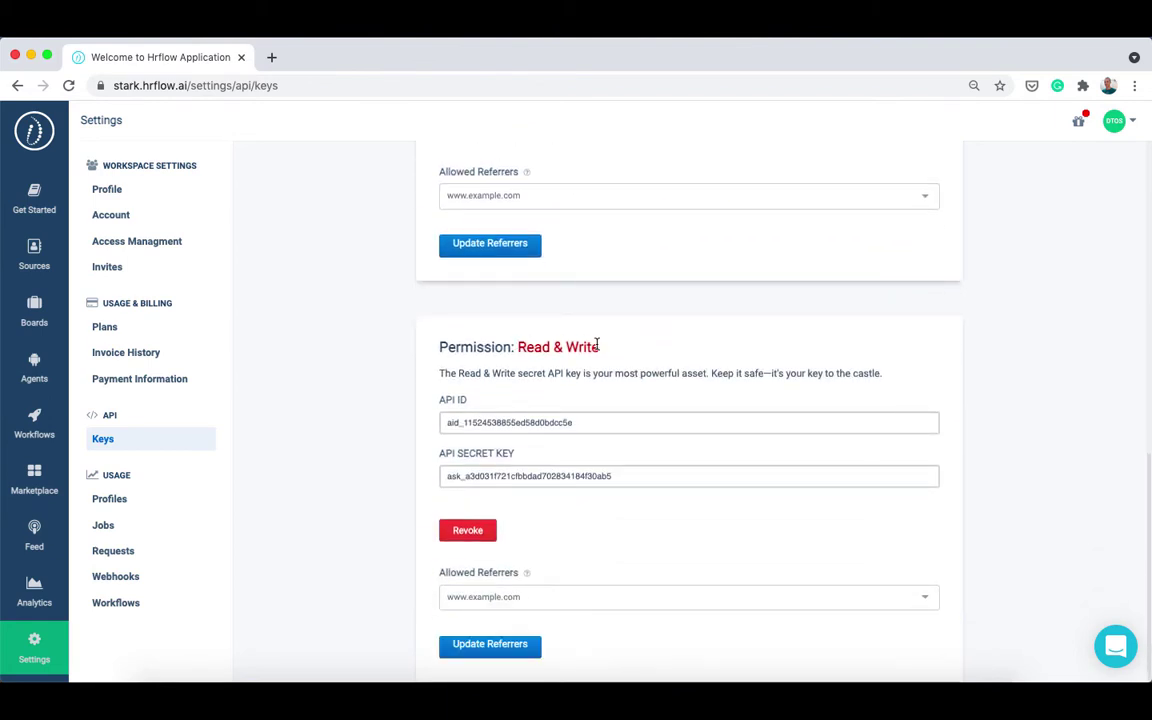
pyautogui.scroll(6, 597, 344)
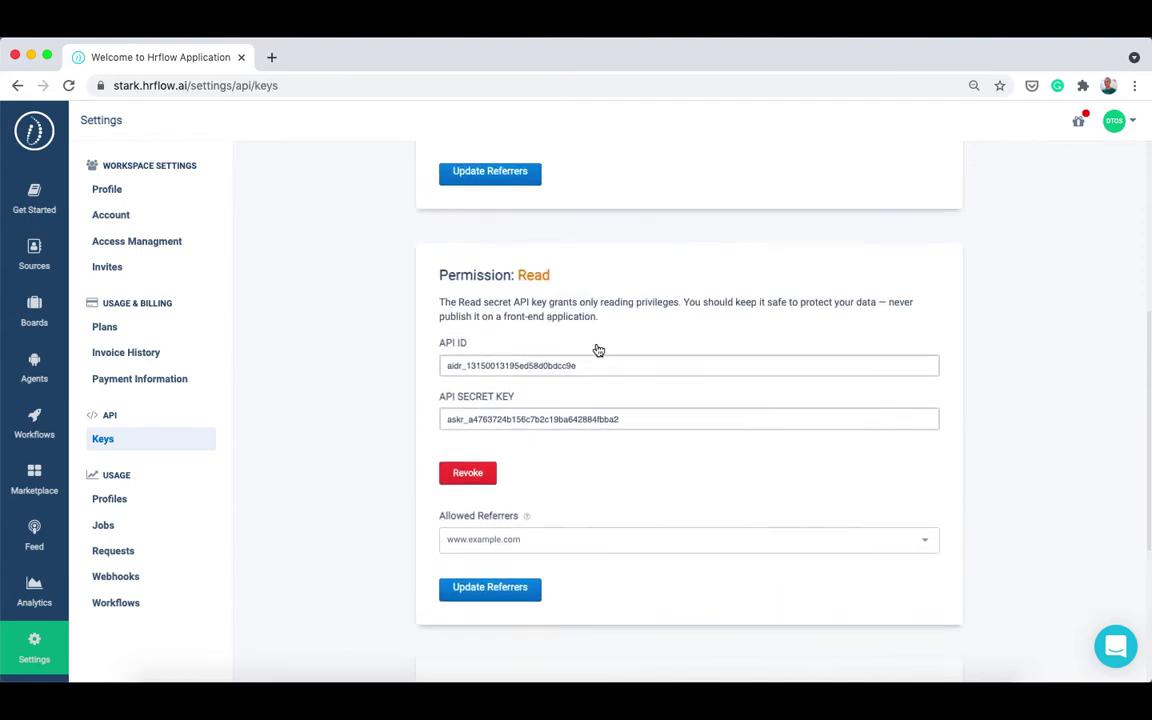
pyautogui.scroll(5, 598, 350)
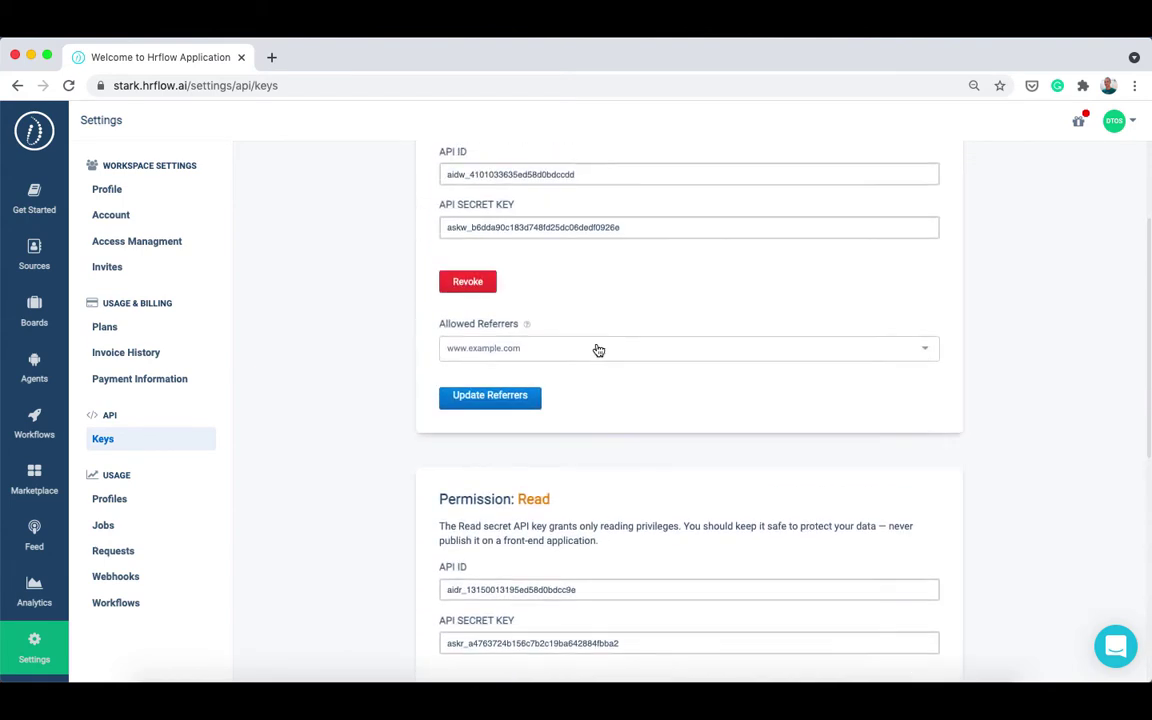
pyautogui.scroll(1, 598, 350)
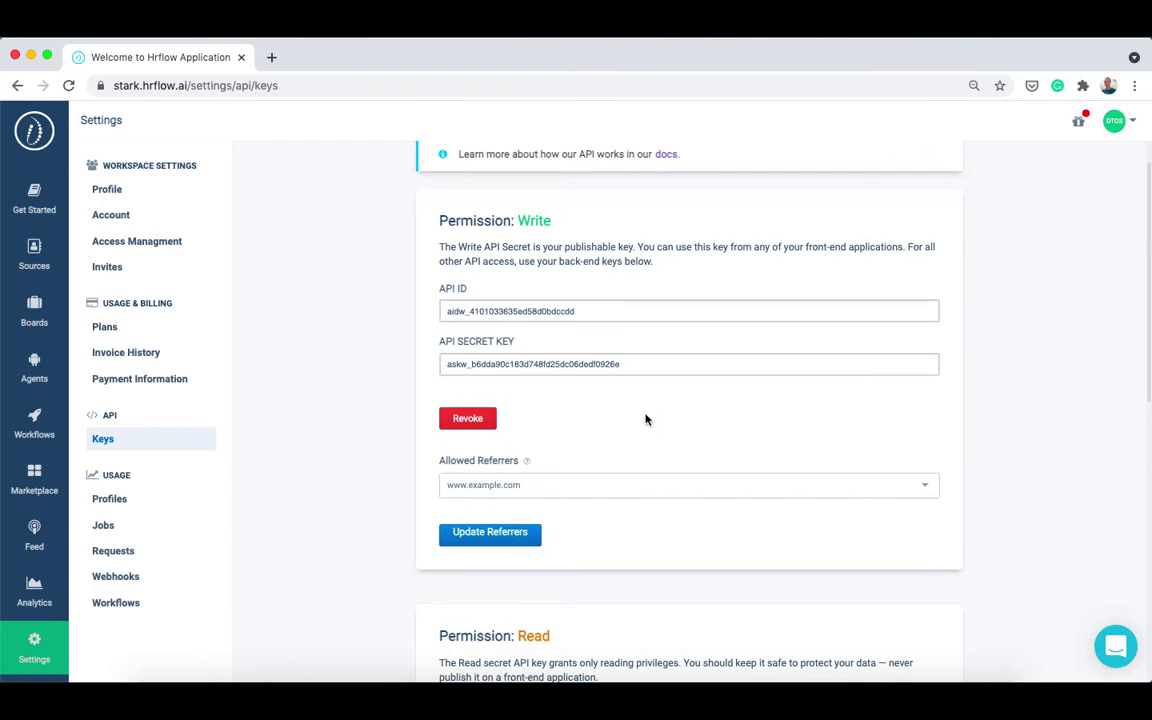
pyautogui.scroll(-12, 647, 418)
pyautogui.click(612, 408)
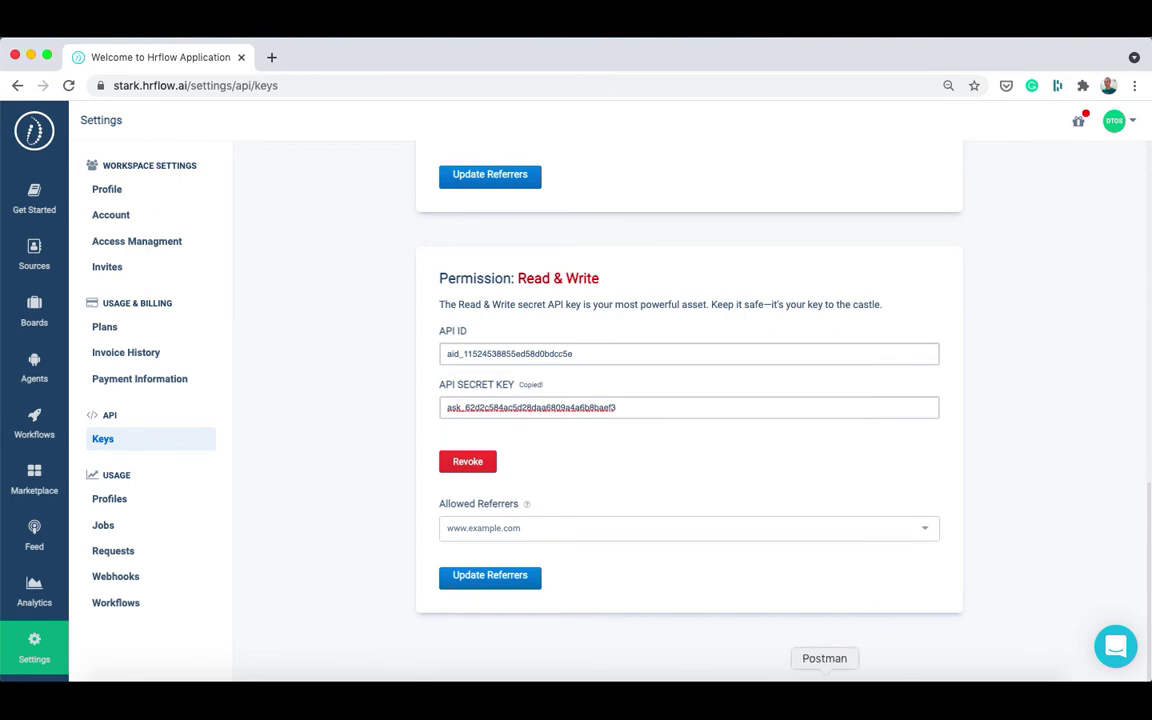
# Paste the secret key into the x-api-key header and enter the user's email in x-user-email.
pyautogui.click(822, 700)
pyautogui.click(670, 323)
pyautogui.press('super+a')
pyautogui.press('super+v')
pyautogui.click(692, 350)
pyautogui.press('super+a')
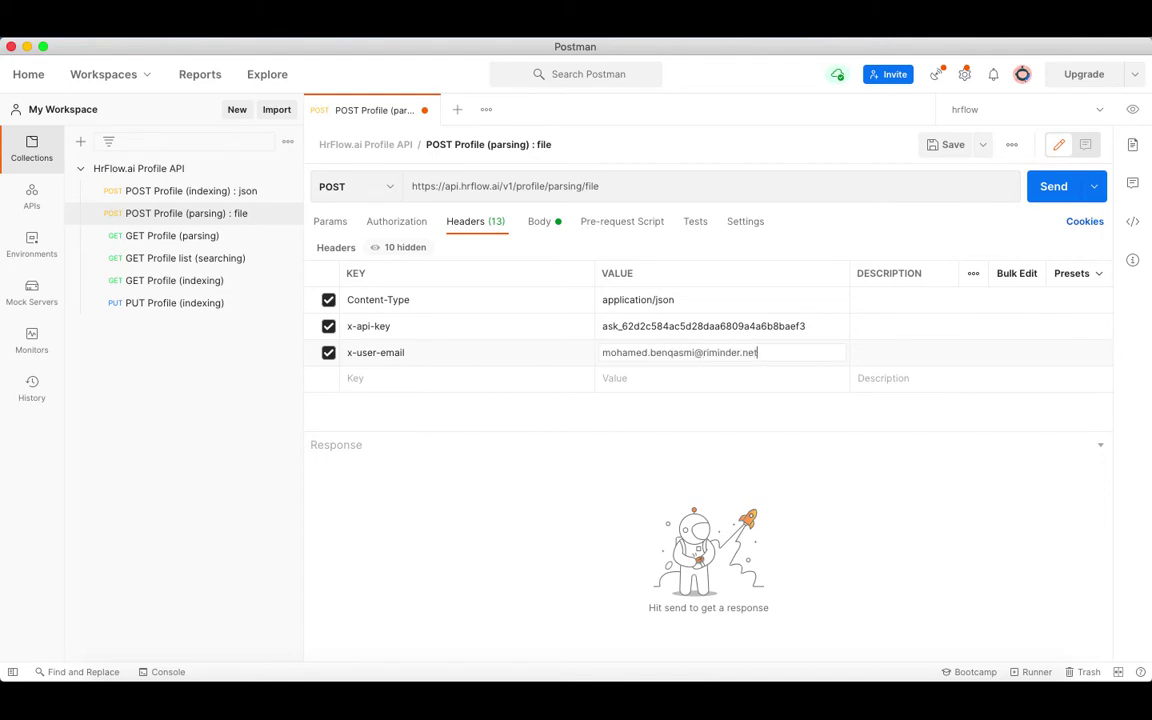
# In the form-data body, paste the source key copied from HrFlow.ai into source_key.
pyautogui.click(547, 228)
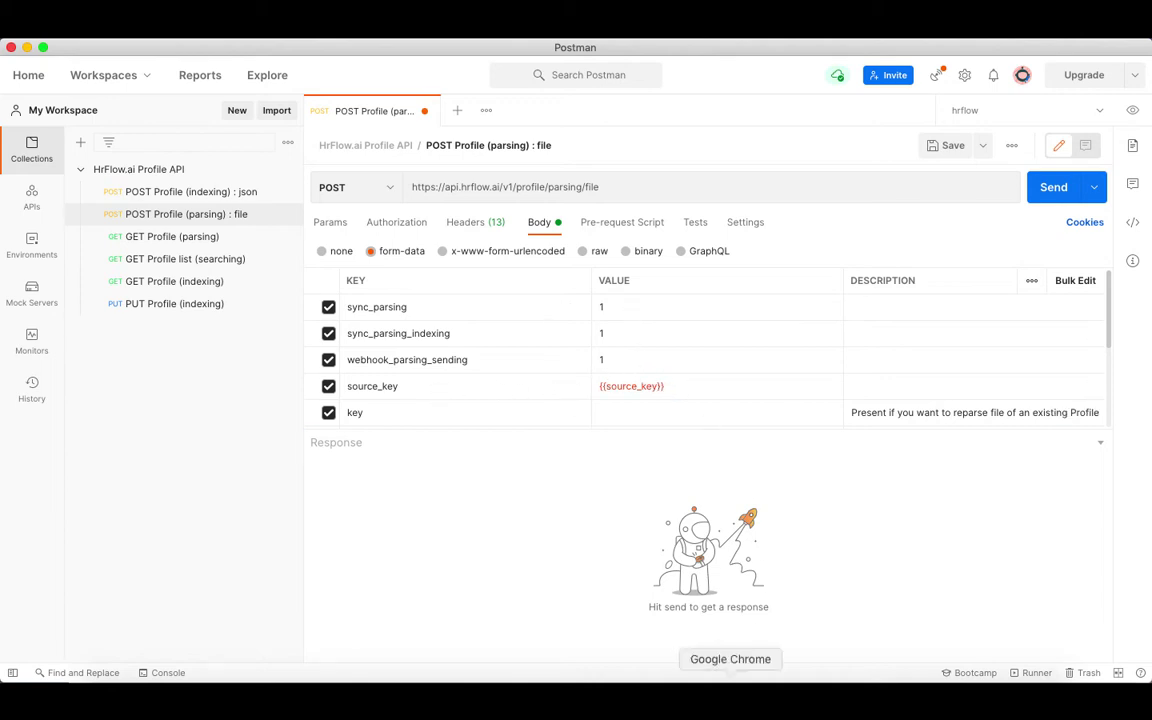
pyautogui.click(728, 700)
pyautogui.click(856, 331)
pyautogui.click(822, 700)
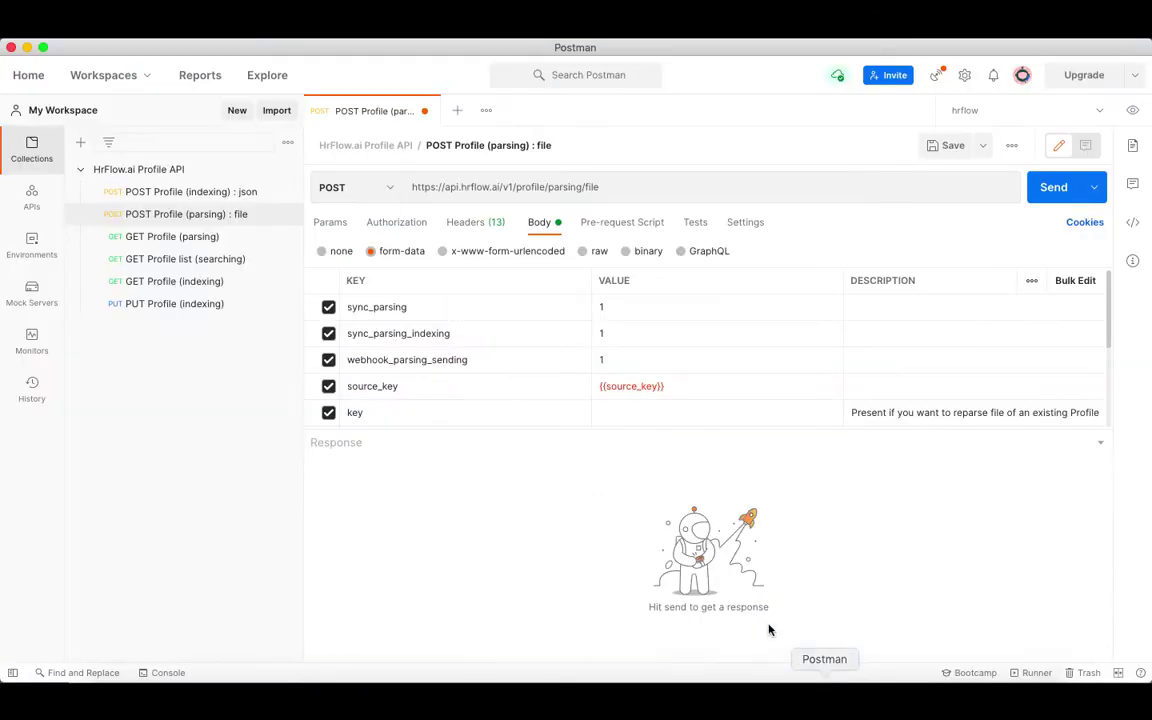
pyautogui.tripleClick(664, 388)
pyautogui.press('super+v')
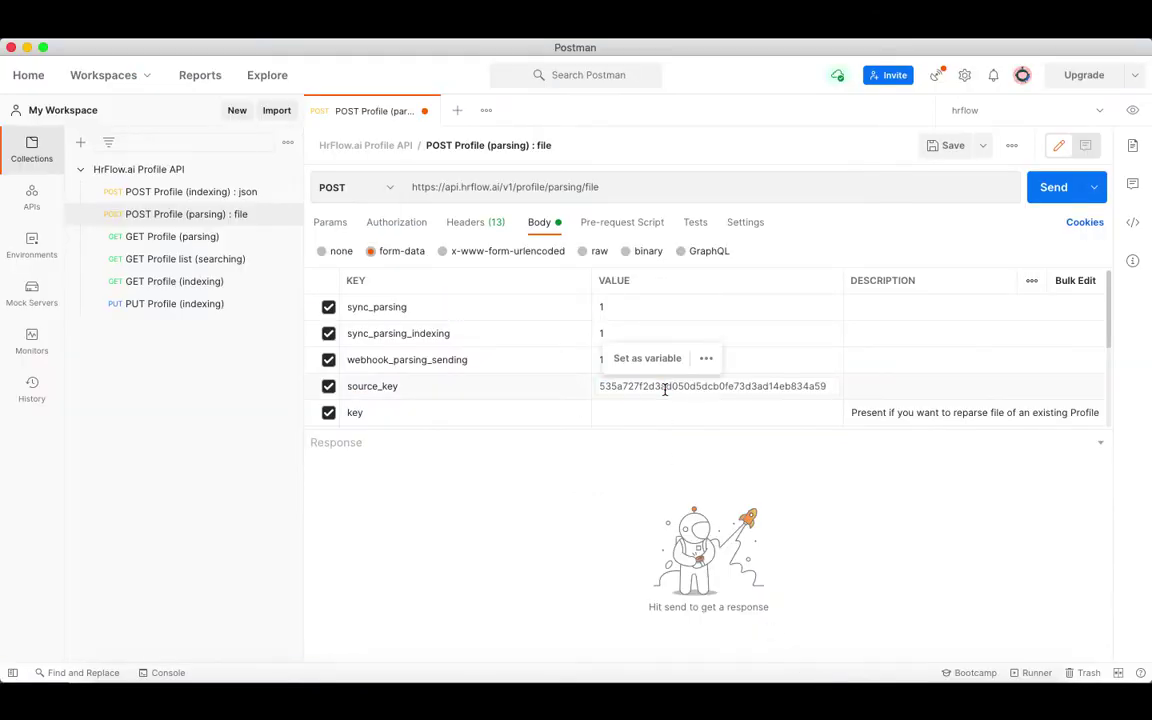
# Attach My_resume.pdf as the file and send the parsing request.
pyautogui.scroll(-5, 645, 420)
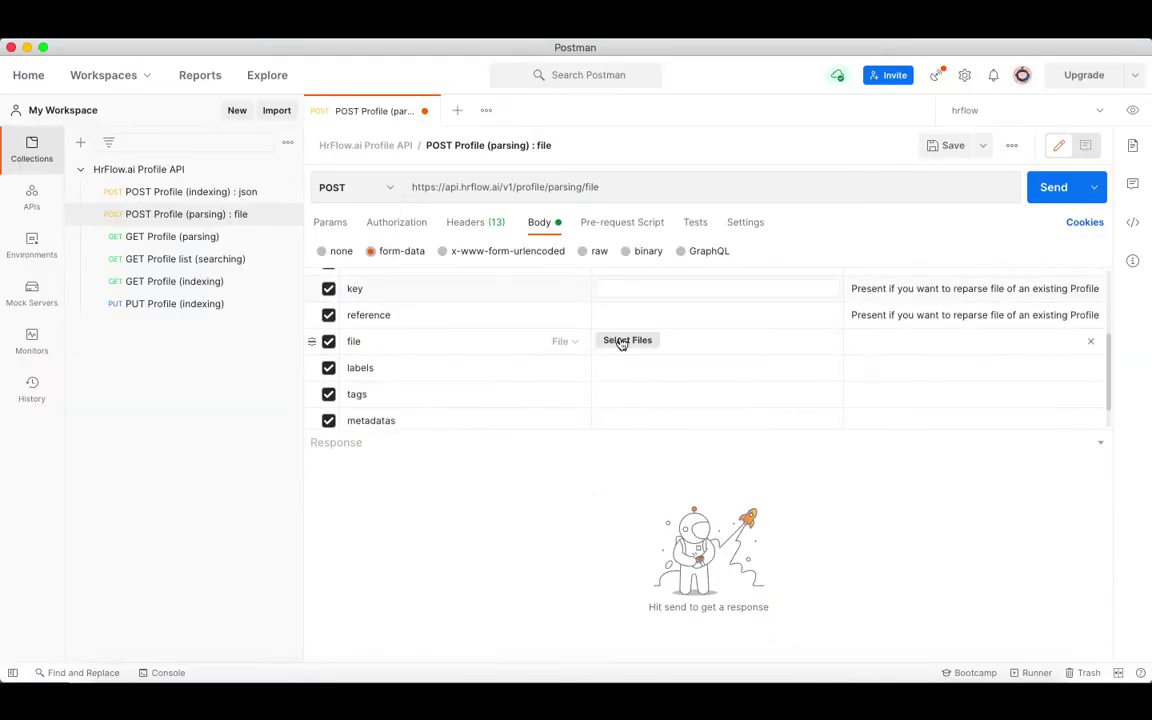
pyautogui.click(624, 340)
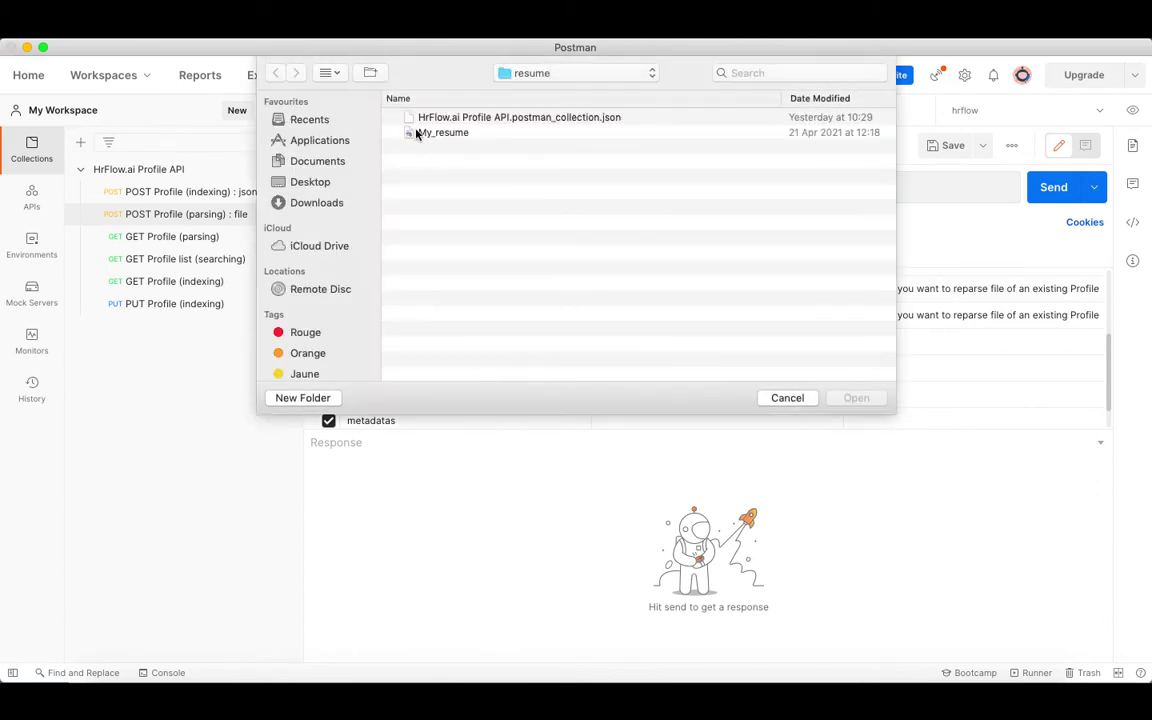
pyautogui.doubleClick(418, 134)
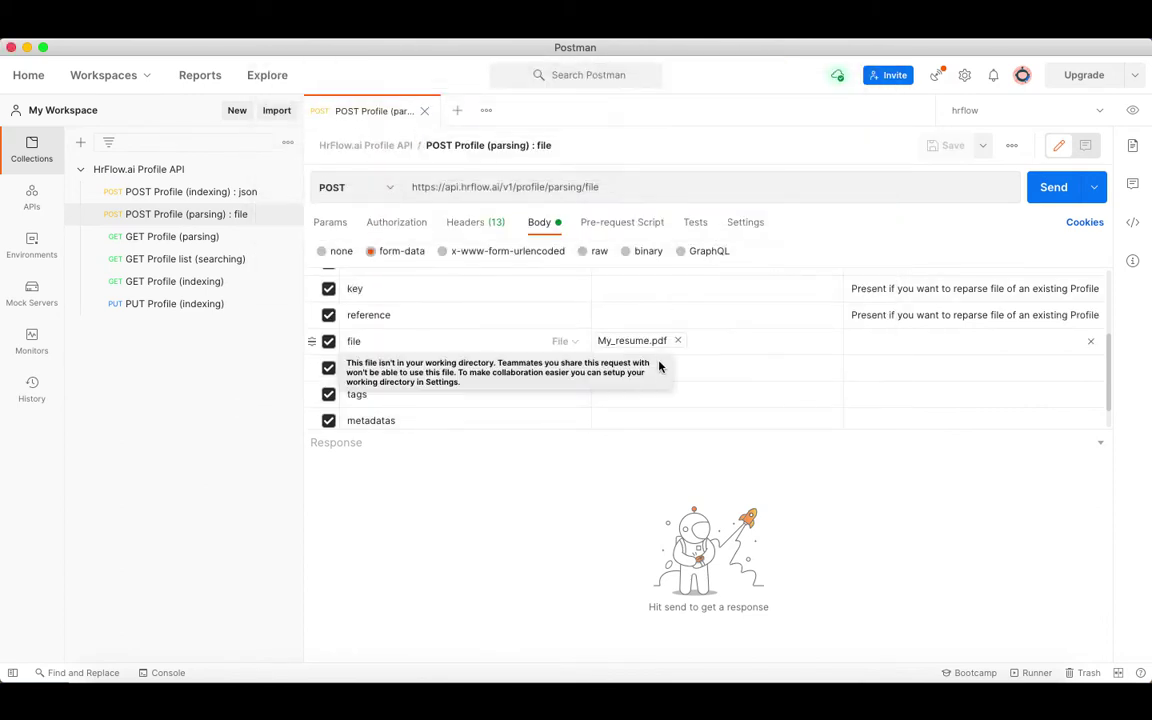
pyautogui.click(1043, 196)
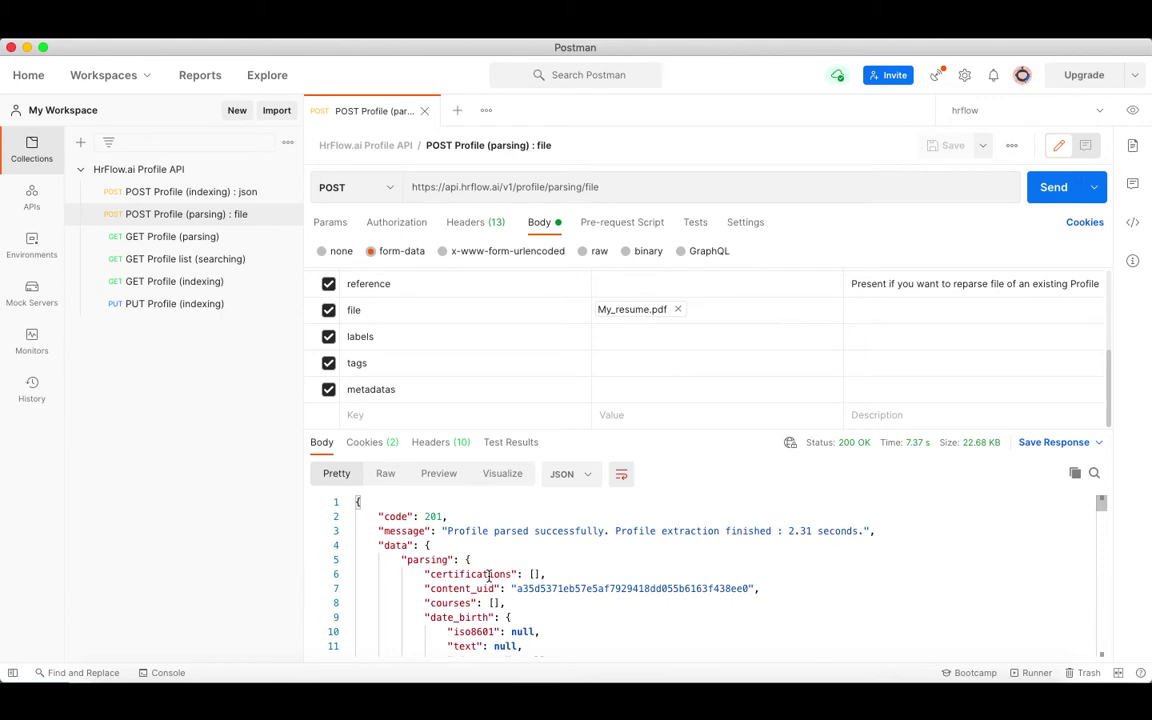
# Expand the parsing object in the response and highlight the extracted emails.
pyautogui.click(347, 561)
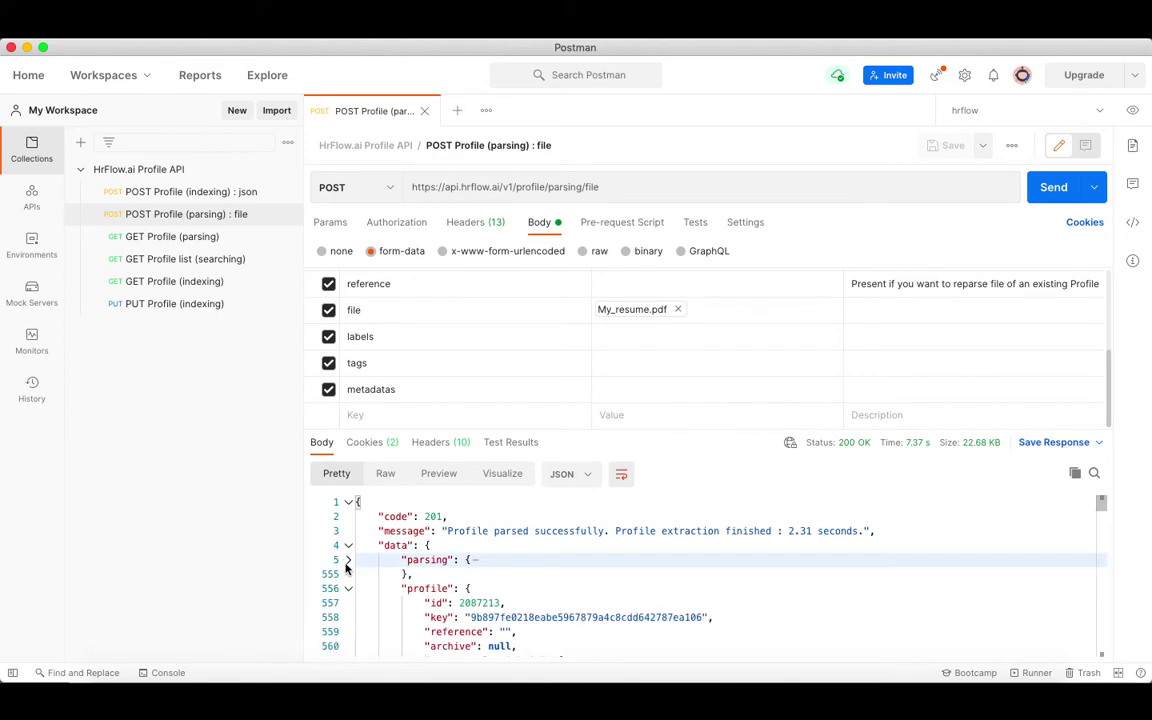
pyautogui.click(348, 589)
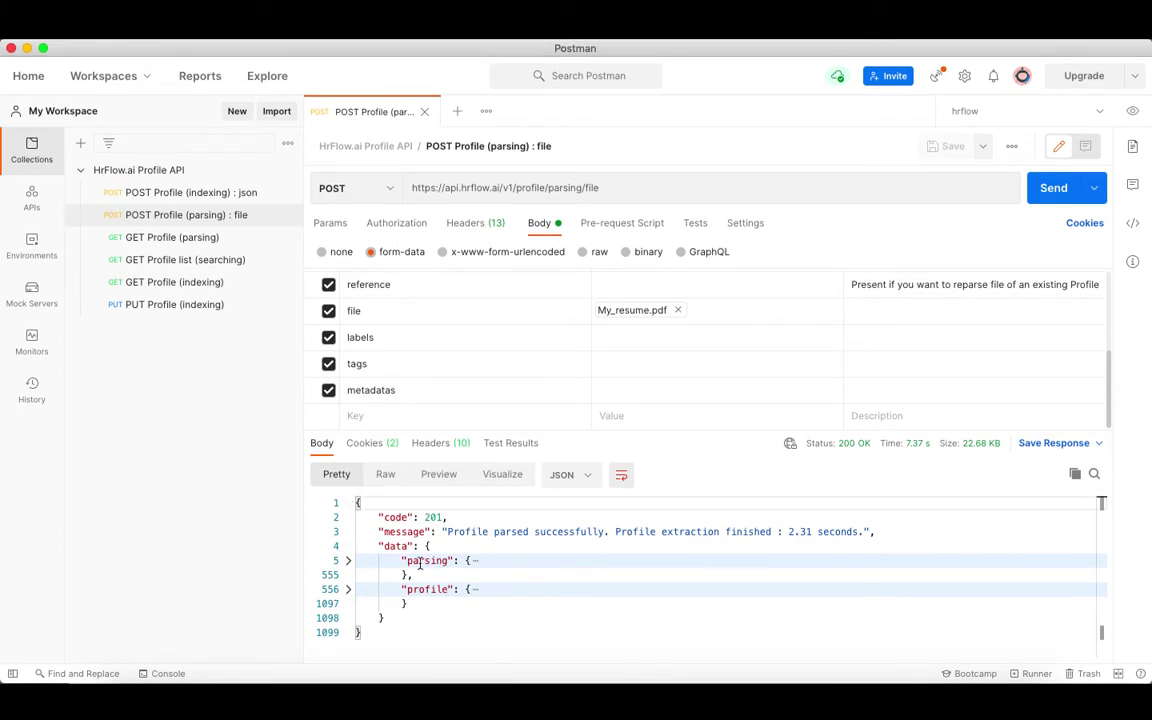
pyautogui.doubleClick(417, 561)
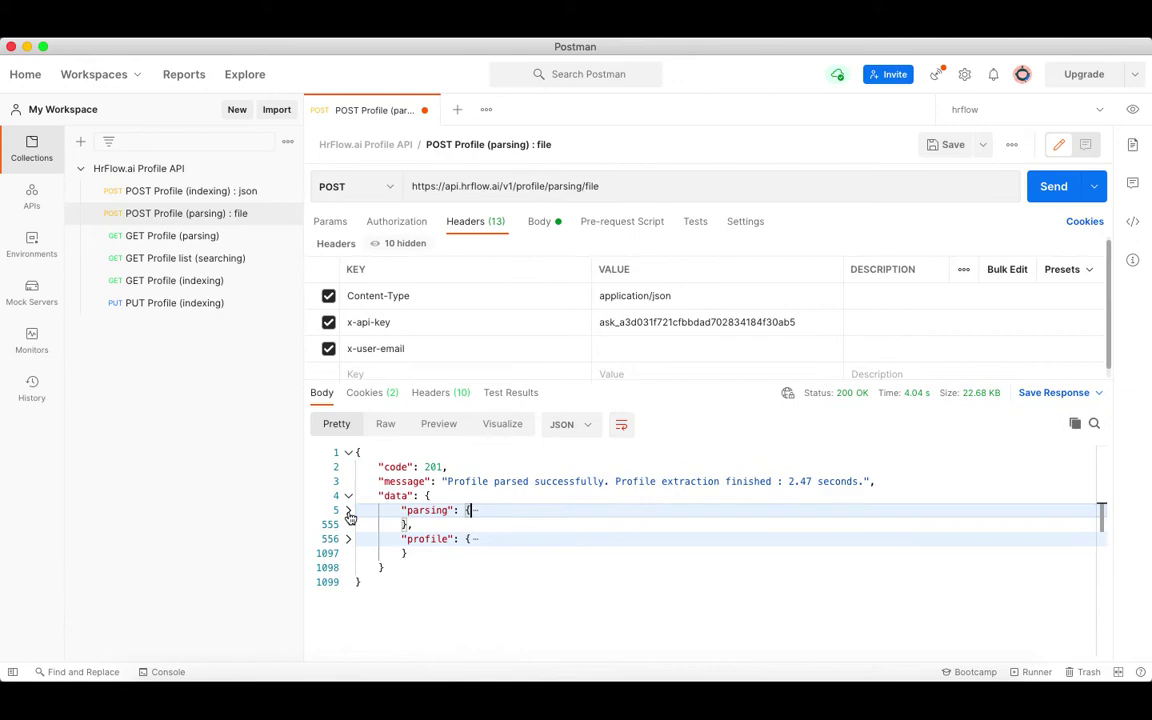
pyautogui.click(349, 512)
pyautogui.scroll(-10, 537, 560)
pyautogui.scroll(-10, 537, 617)
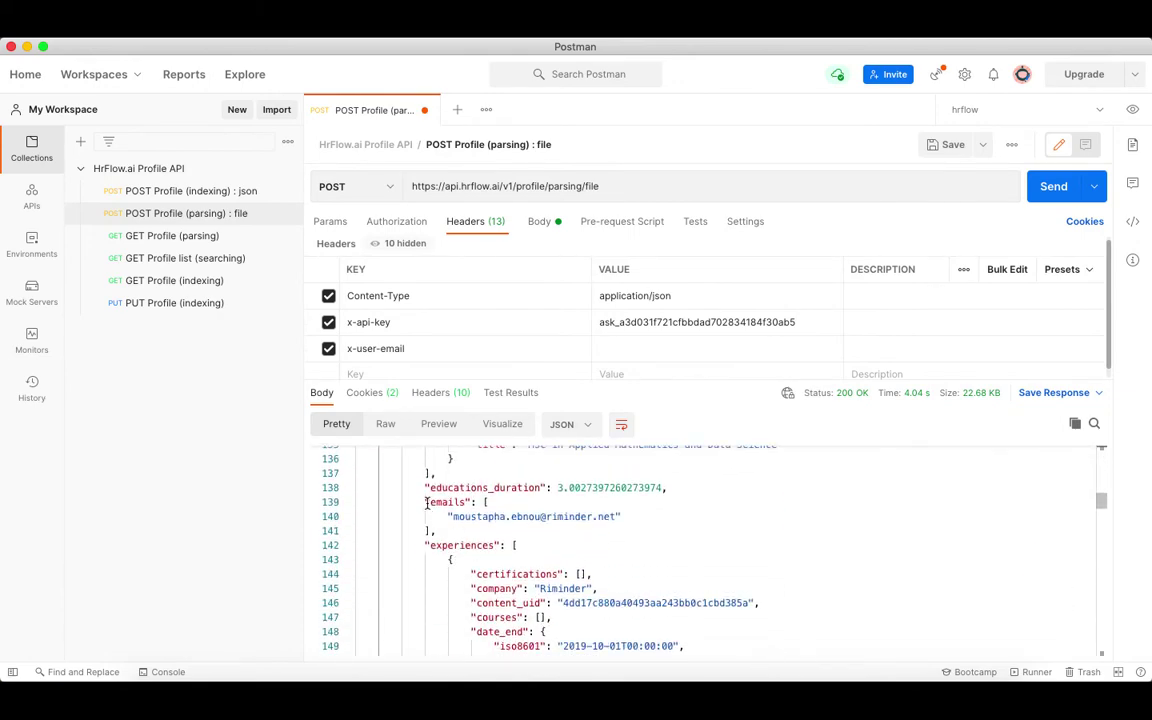
pyautogui.moveTo(427, 502); pyautogui.dragTo(633, 528)
# Highlight the parsed candidate's name fields and email field in the response.
pyautogui.scroll(20, 496, 545)
pyautogui.click(348, 510)
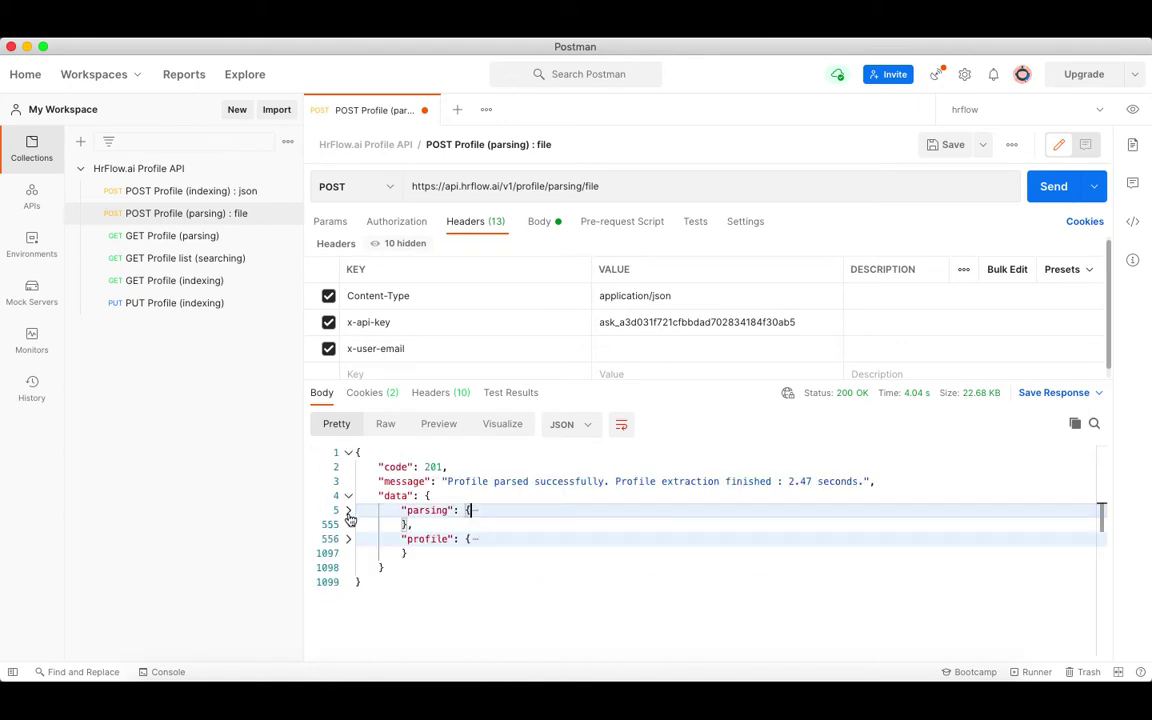
pyautogui.click(348, 539)
pyautogui.scroll(-10, 570, 618)
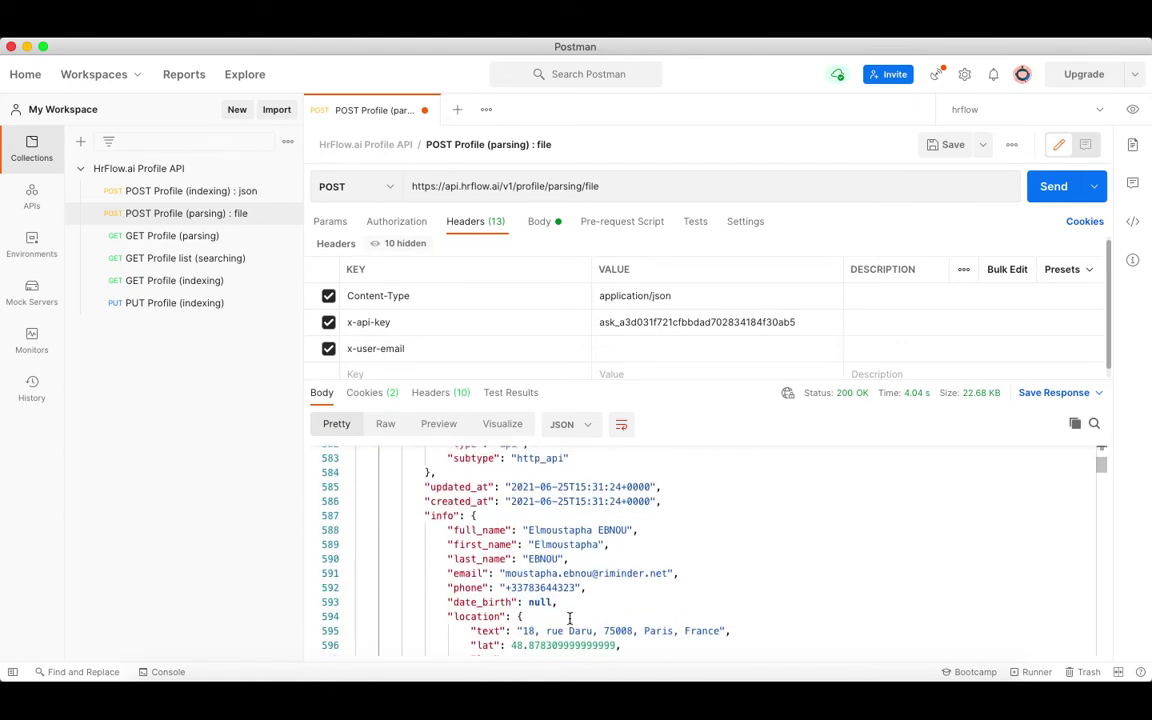
pyautogui.moveTo(448, 530); pyautogui.dragTo(627, 557)
pyautogui.click(440, 575)
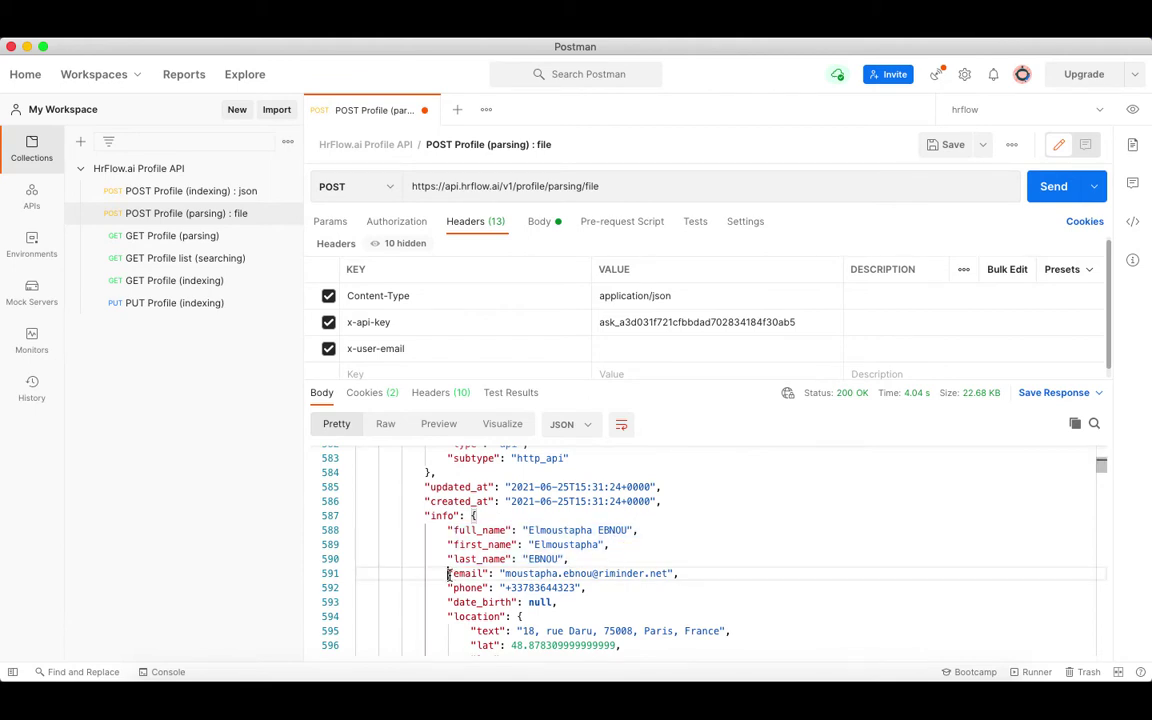
pyautogui.moveTo(448, 574); pyautogui.dragTo(671, 573)
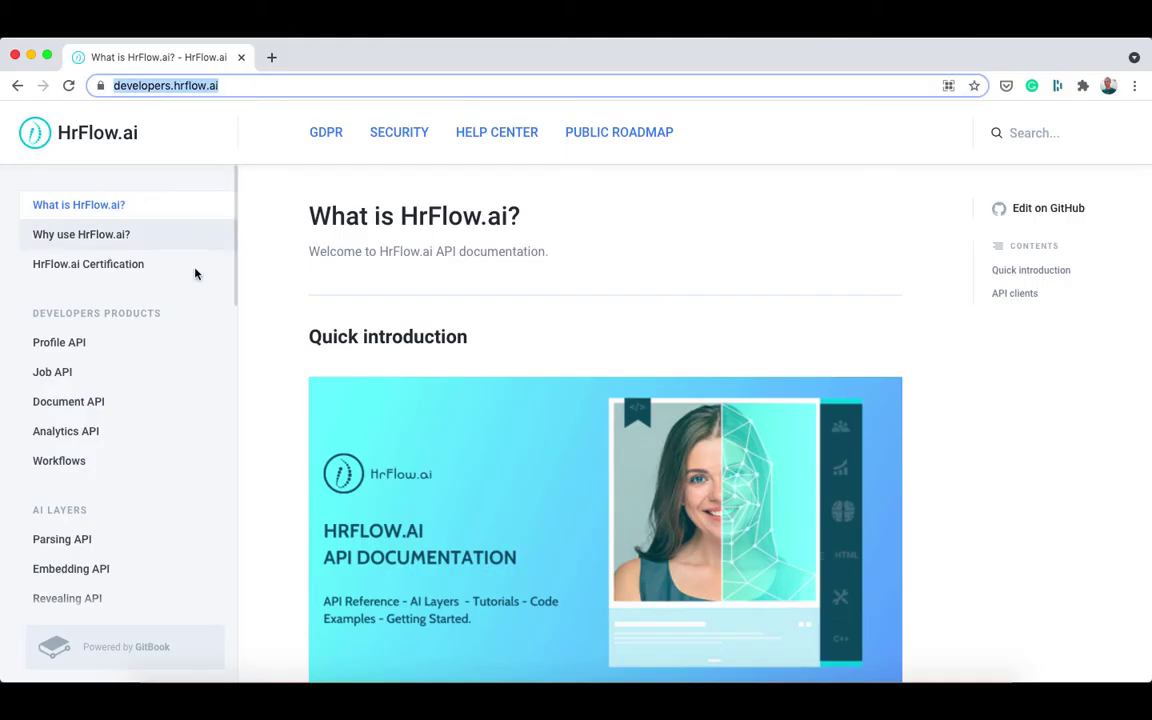
# Browse the Profile JSON and Parsing JSON articles under Profile Objects in the docs.
pyautogui.scroll(-12, 185, 320)
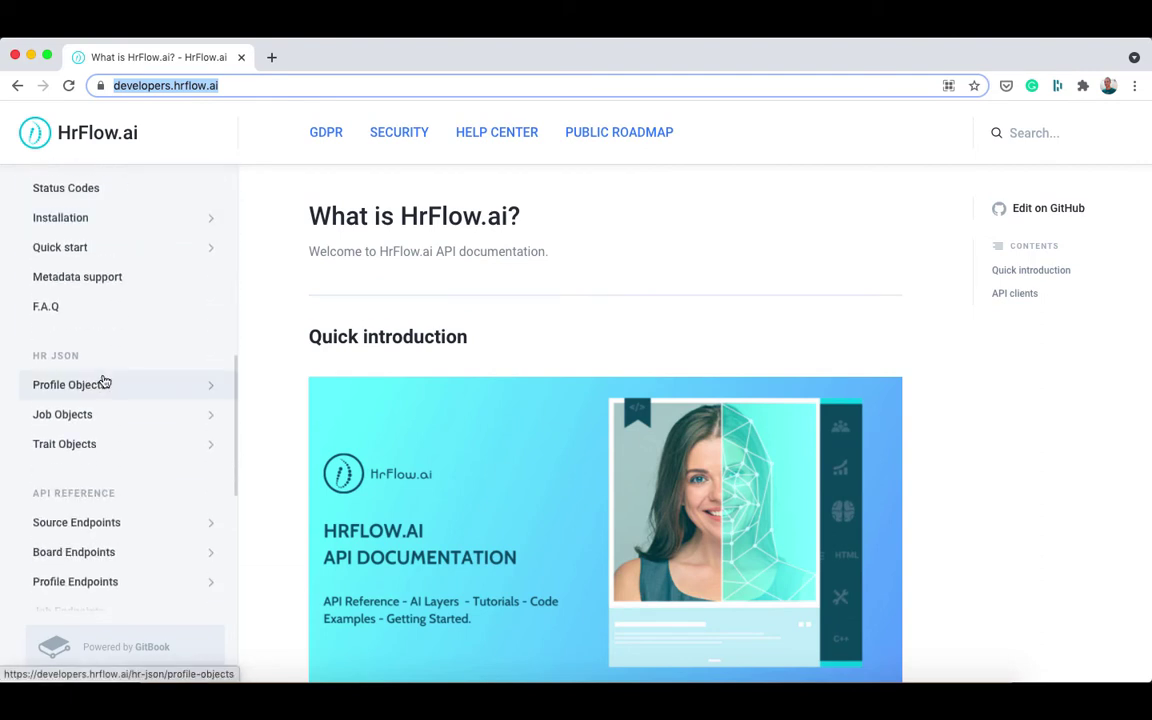
pyautogui.click(100, 384)
pyautogui.scroll(-1, 343, 427)
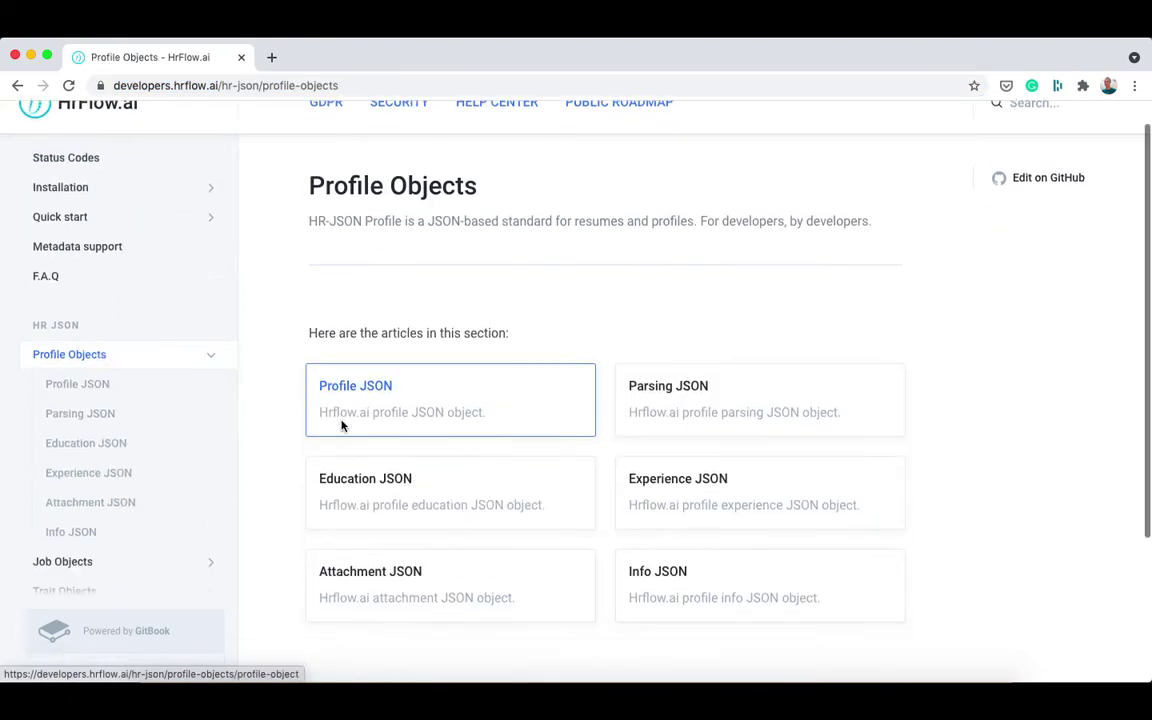
pyautogui.click(367, 373)
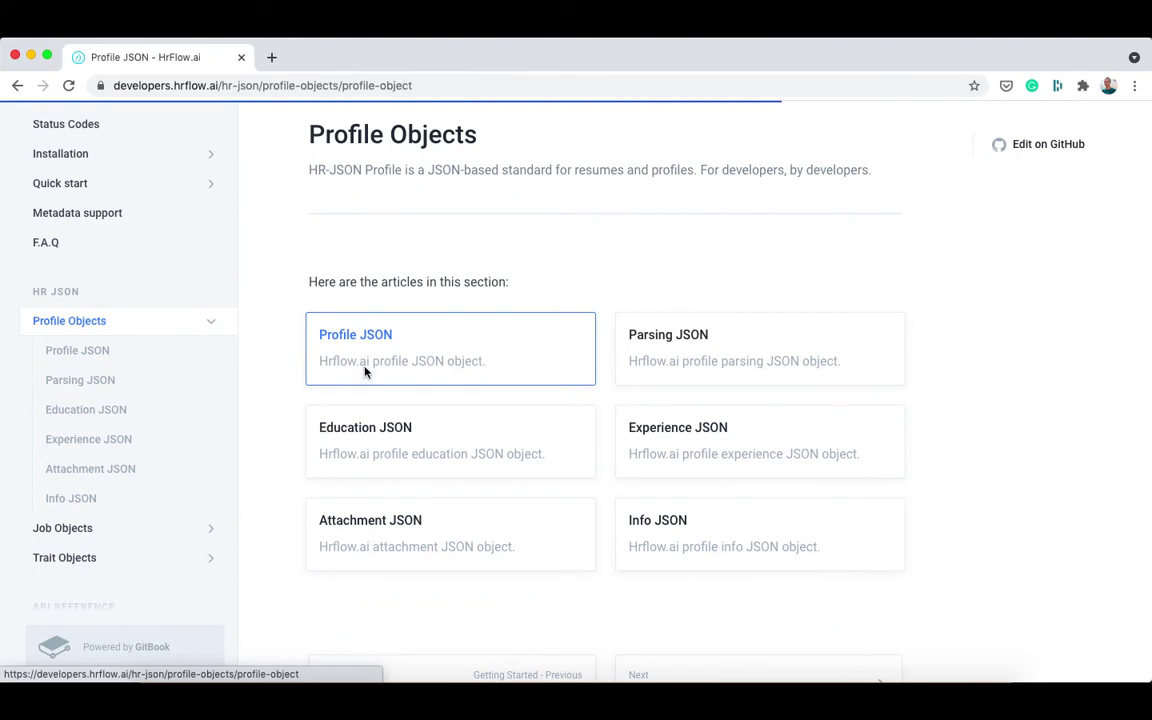
pyautogui.click(184, 447)
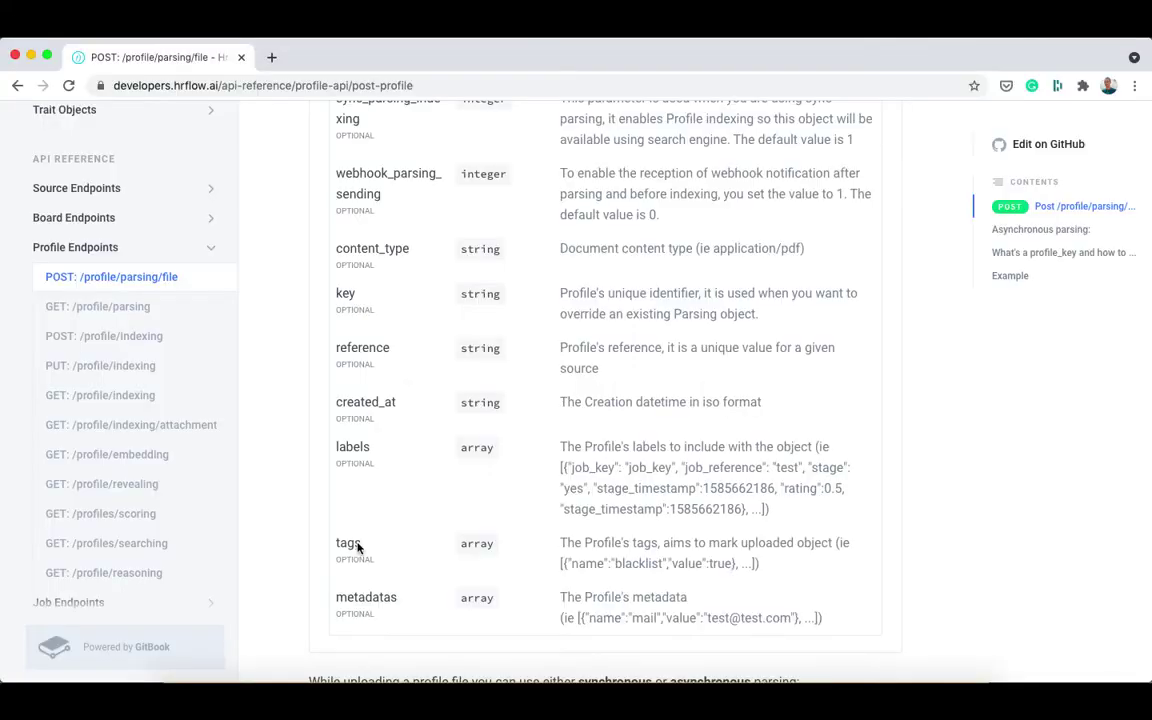
# Read the POST /profile/indexing reference's example, required headers and body parameters.
pyautogui.click(128, 336)
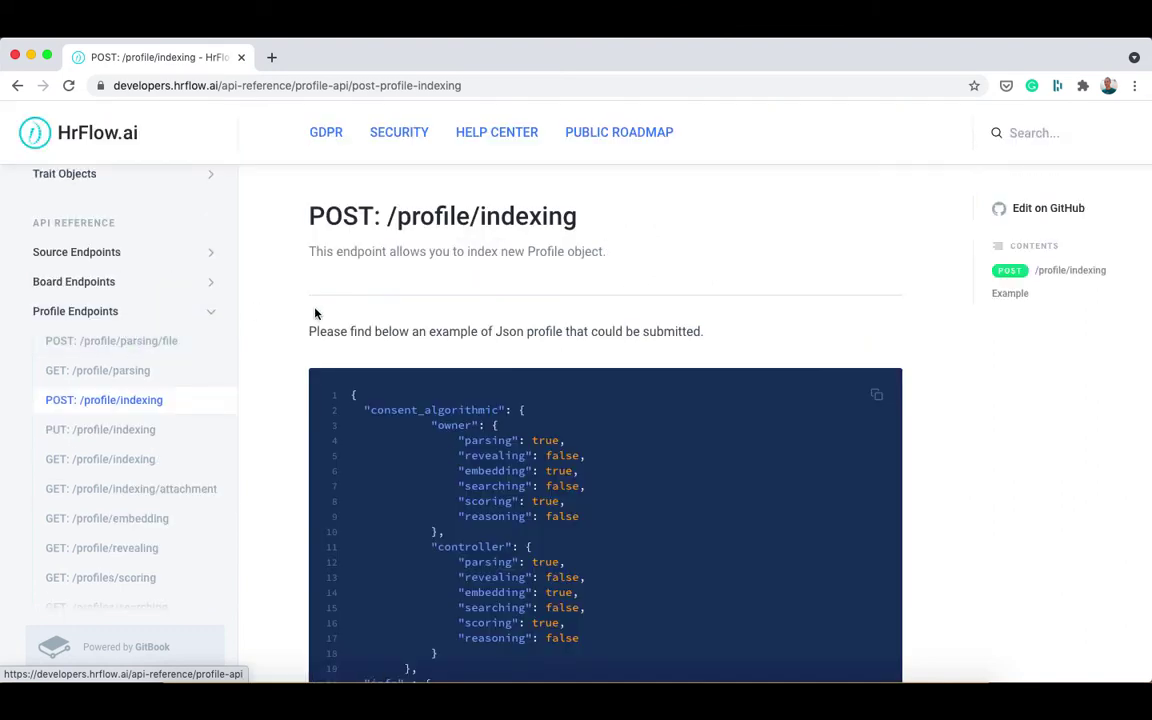
pyautogui.scroll(-5, 725, 347)
pyautogui.scroll(-9, 727, 347)
pyautogui.scroll(-10, 727, 347)
pyautogui.scroll(-6, 727, 347)
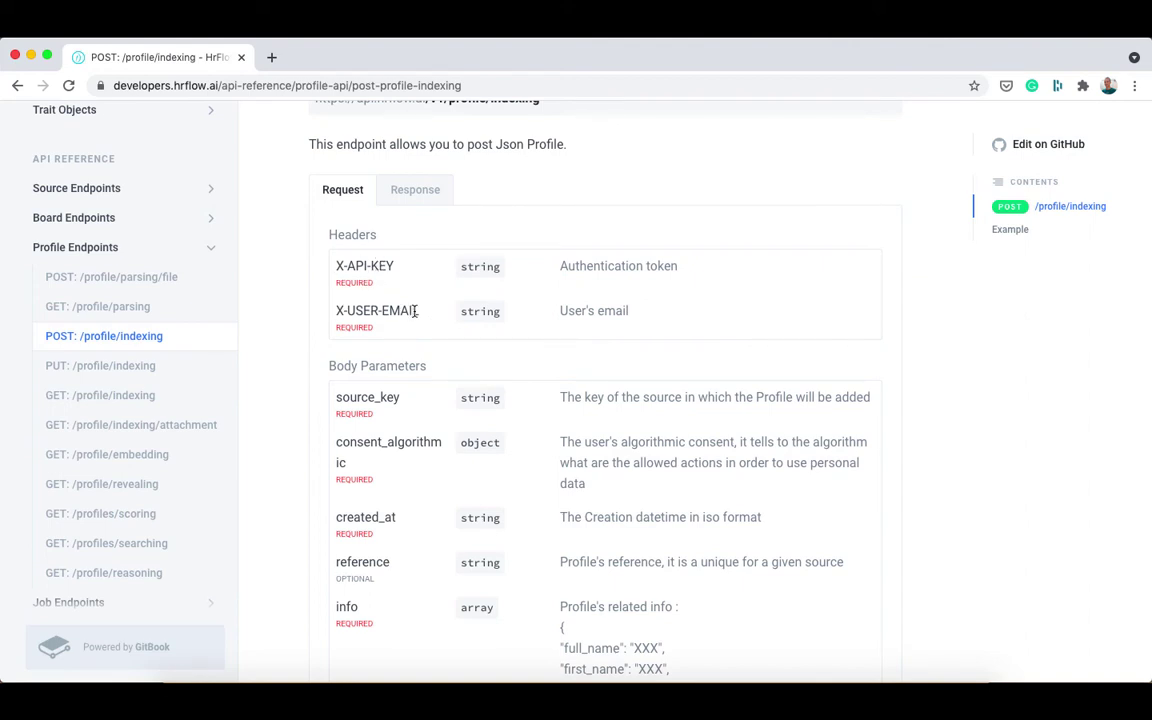
pyautogui.scroll(-2, 415, 311)
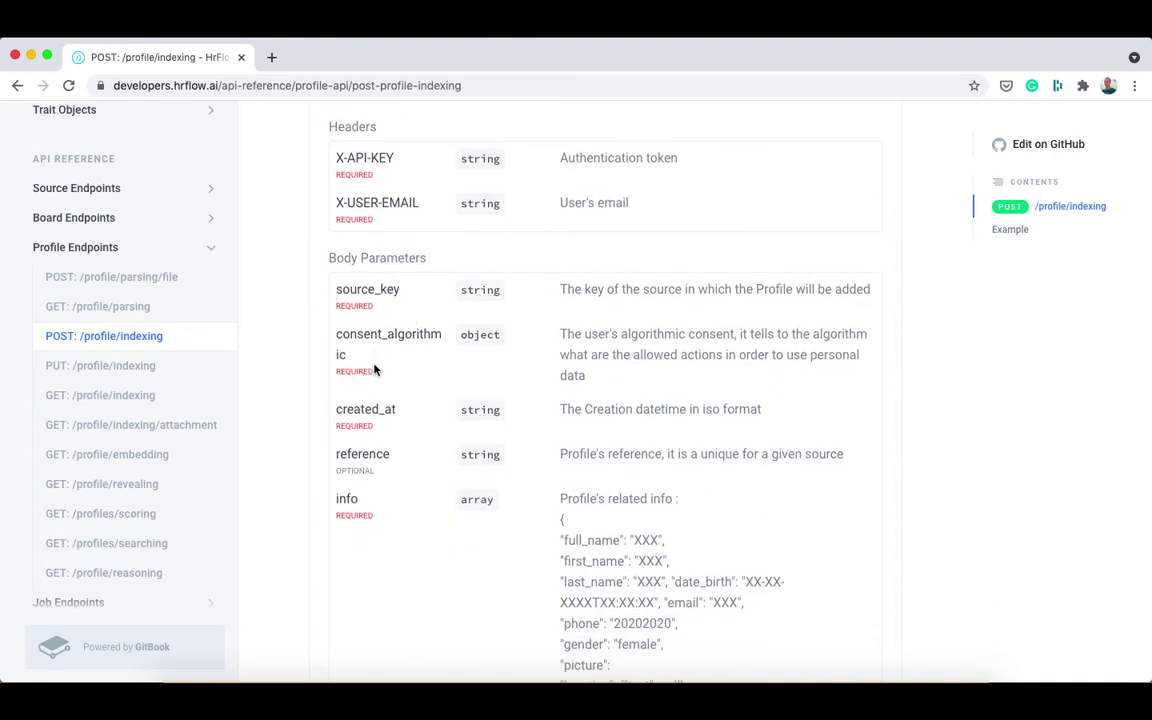
pyautogui.scroll(-5, 366, 500)
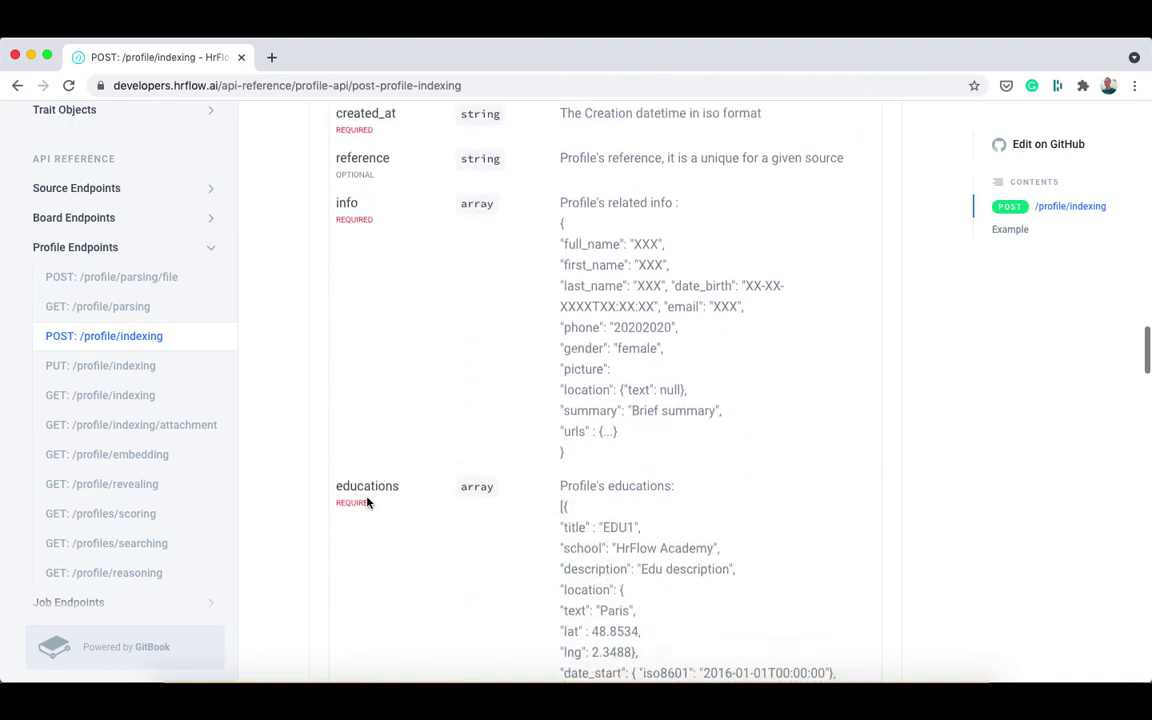
pyautogui.scroll(-5, 360, 459)
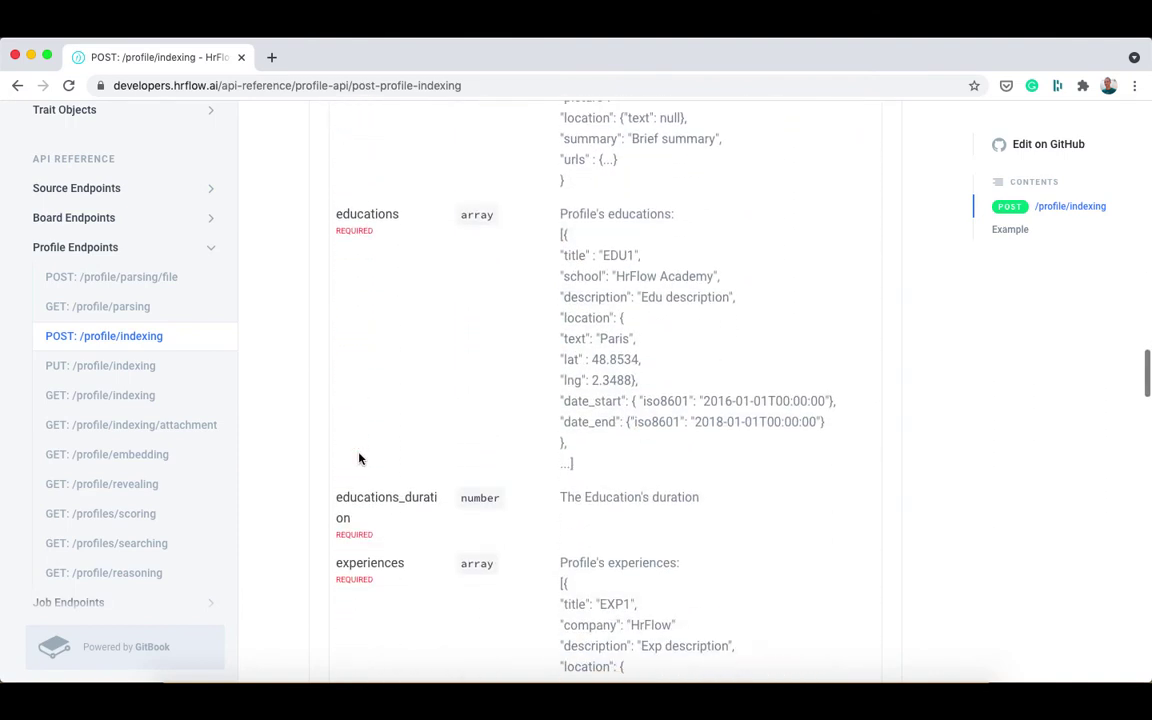
pyautogui.scroll(-4, 360, 459)
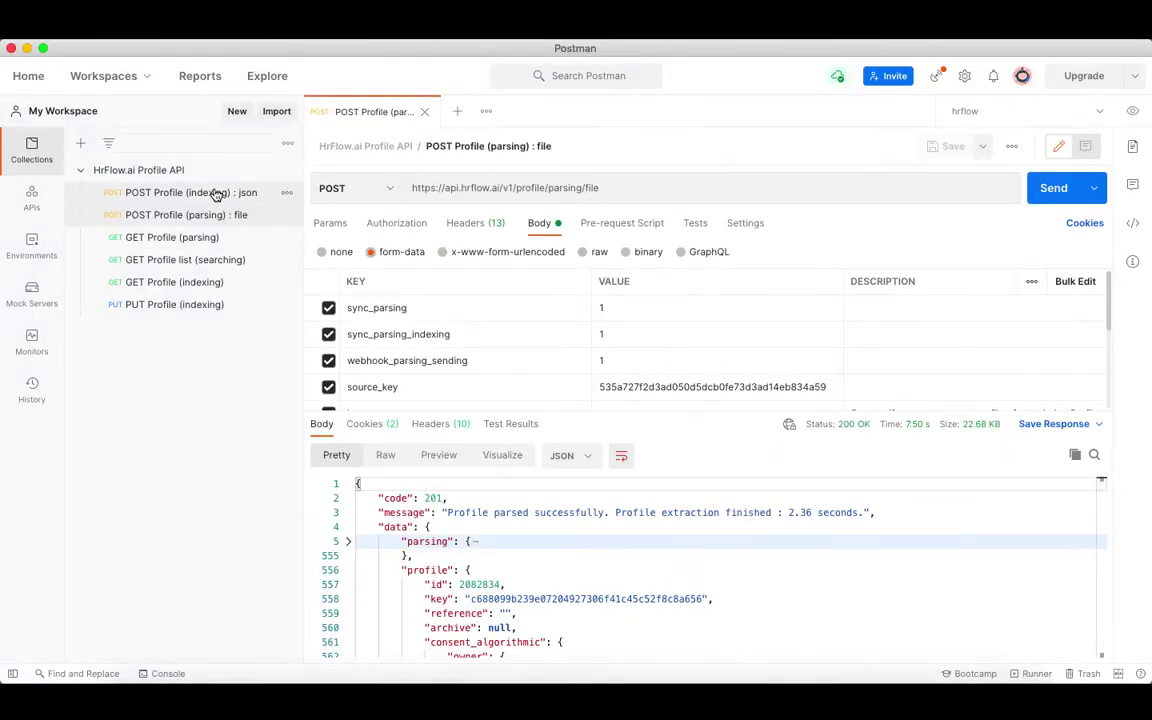
# Open the POST Profile (indexing) : json request and review its body and headers.
pyautogui.click(216, 195)
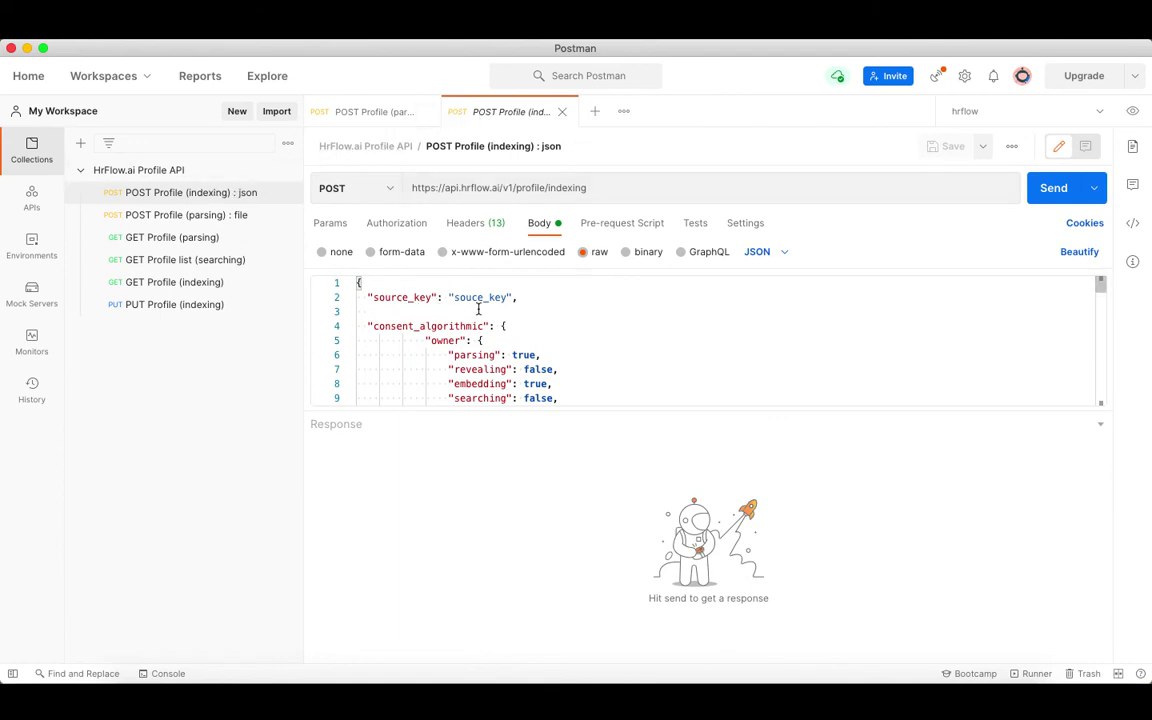
pyautogui.scroll(-8, 561, 334)
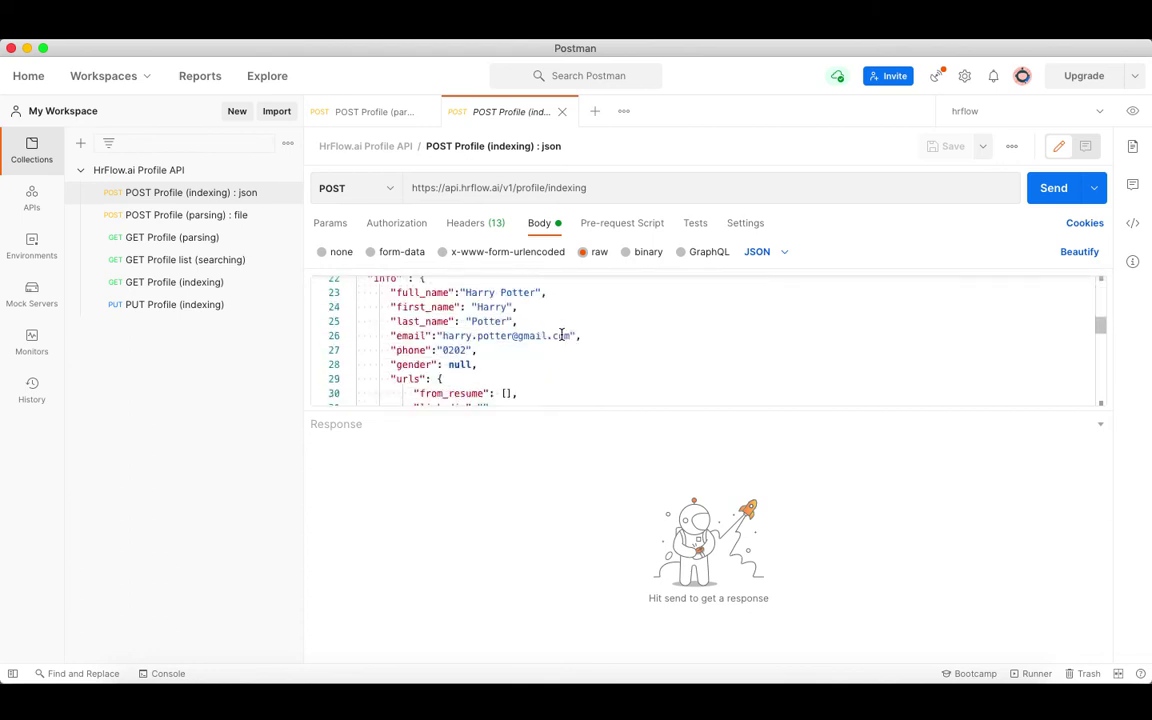
pyautogui.scroll(-9, 561, 334)
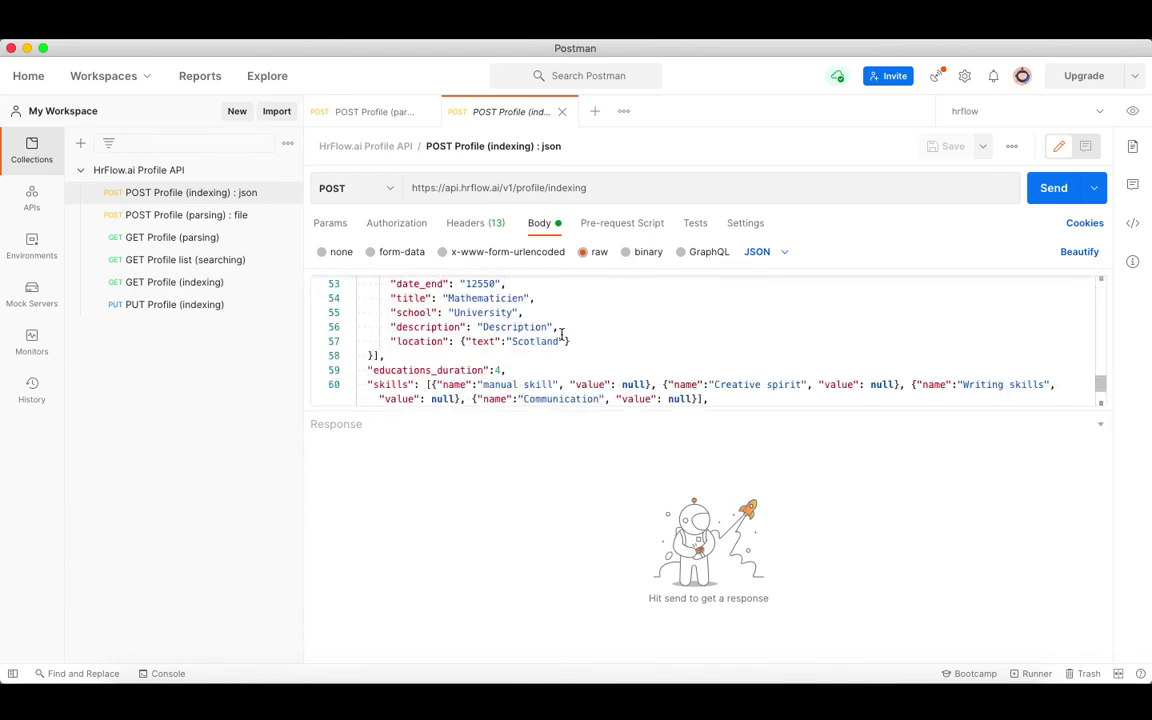
pyautogui.scroll(13, 561, 334)
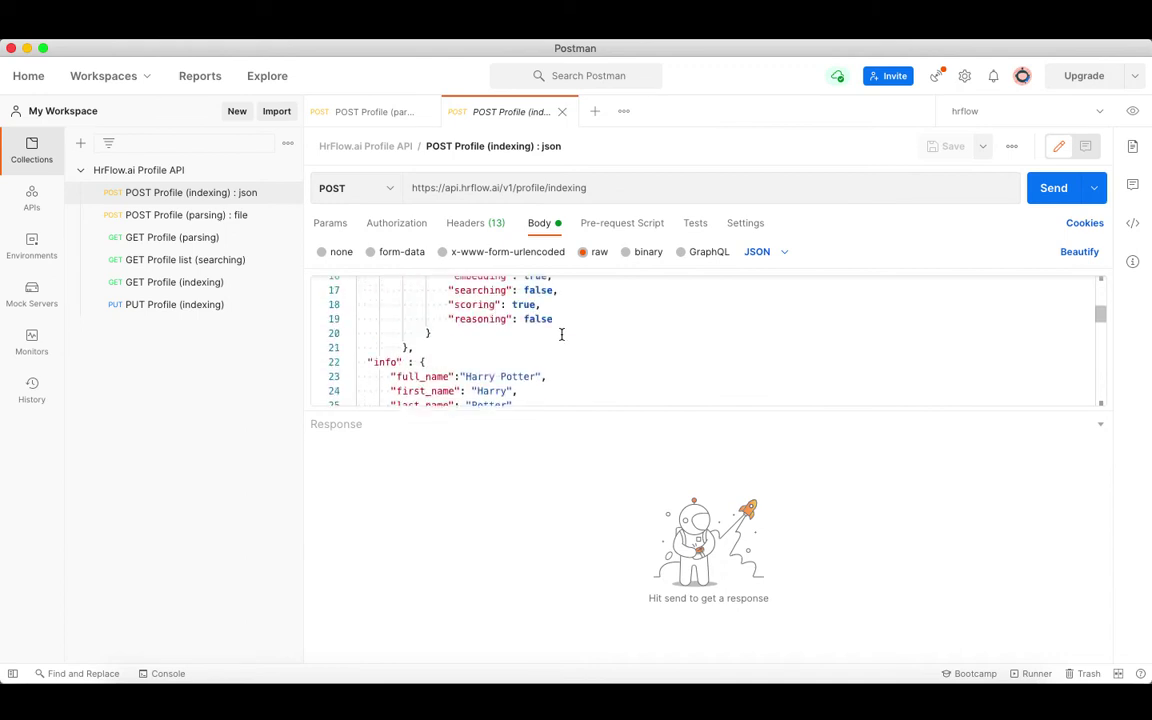
pyautogui.scroll(5, 561, 334)
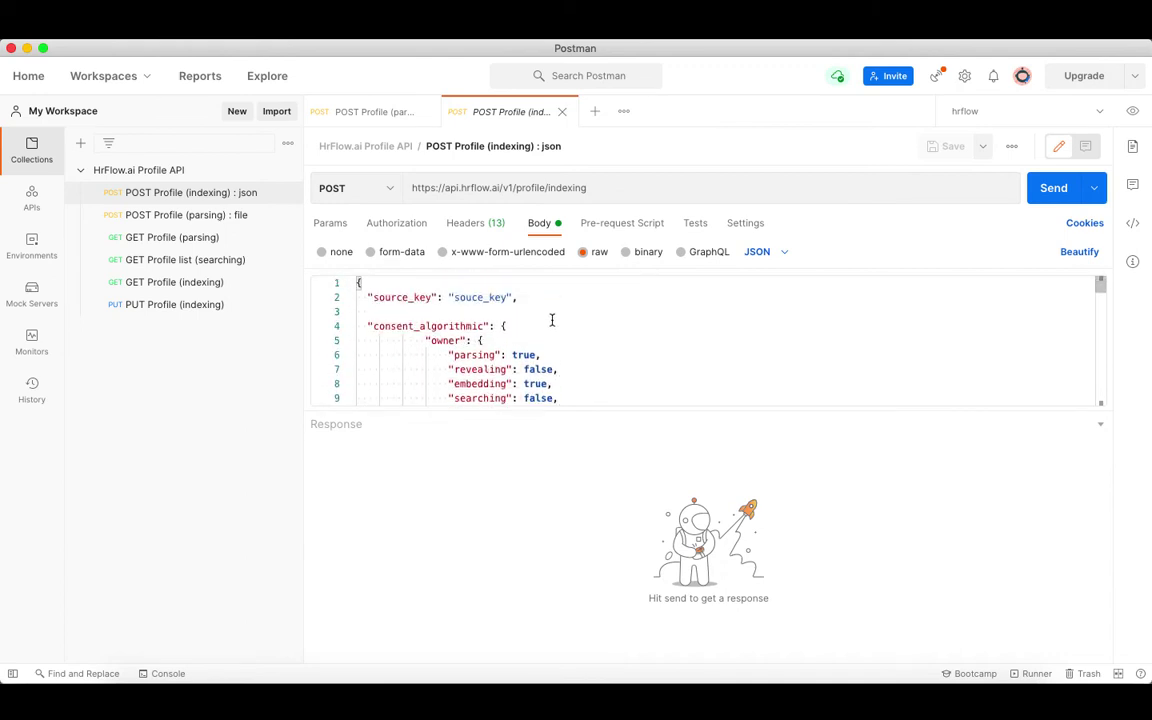
pyautogui.click(464, 226)
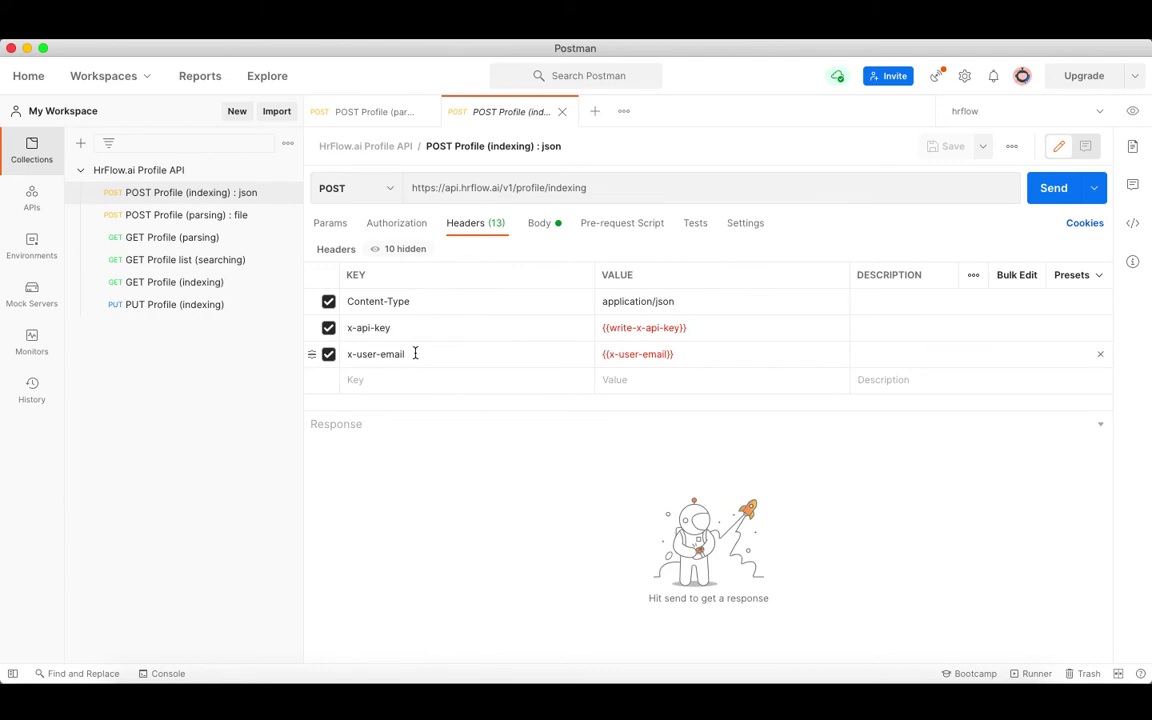
pyautogui.click(541, 223)
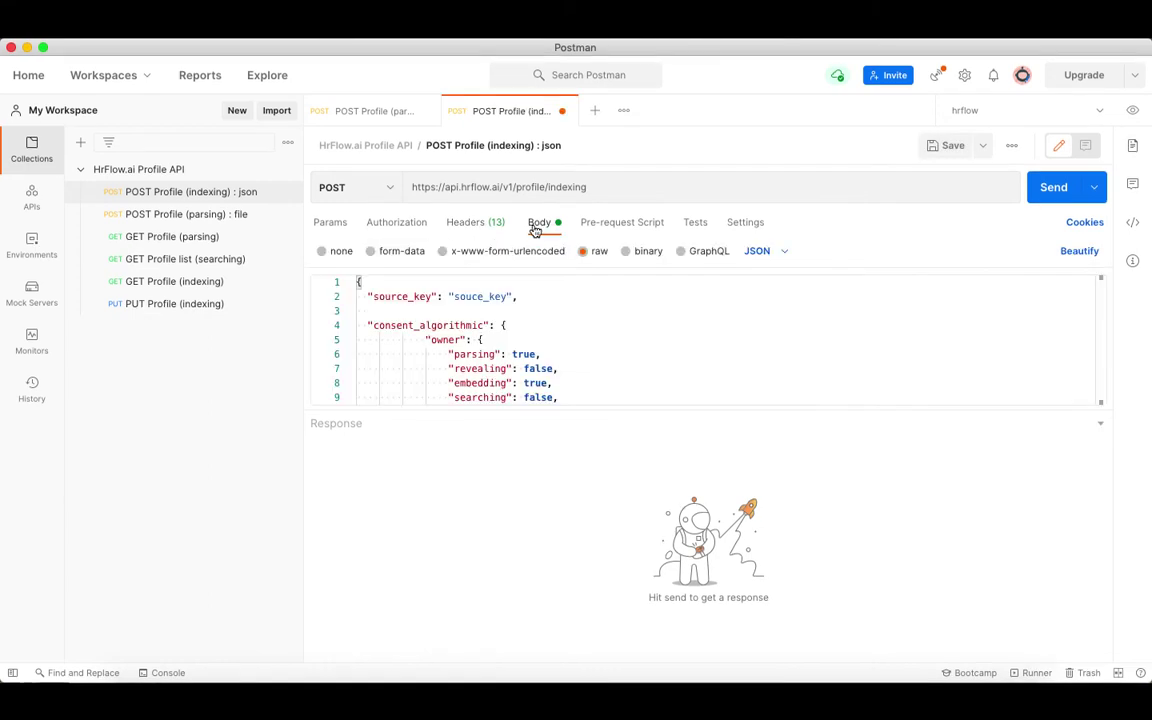
# Copy the source key from HrFlow.ai for the indexing body's placeholder, then return to parsing.
pyautogui.doubleClick(504, 298)
pyautogui.click(578, 301)
pyautogui.click(753, 680)
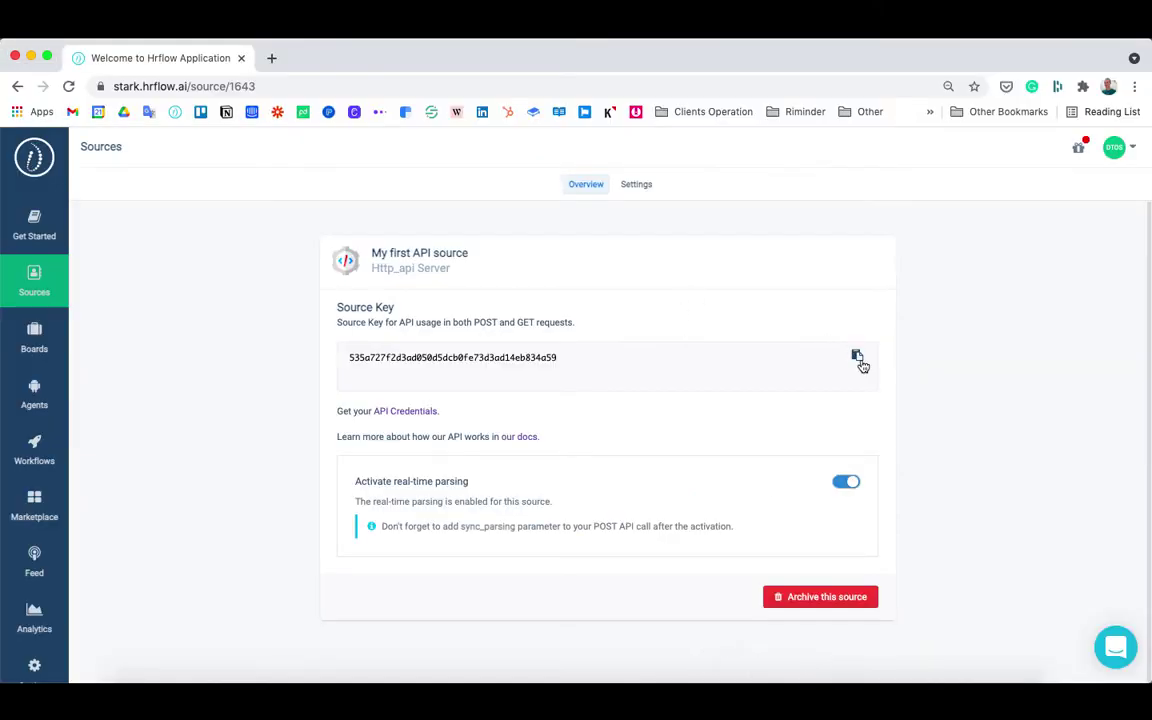
pyautogui.click(857, 358)
pyautogui.press('super+Tab')
pyautogui.doubleClick(488, 298)
pyautogui.click(370, 110)
pyautogui.scroll(-15, 513, 560)
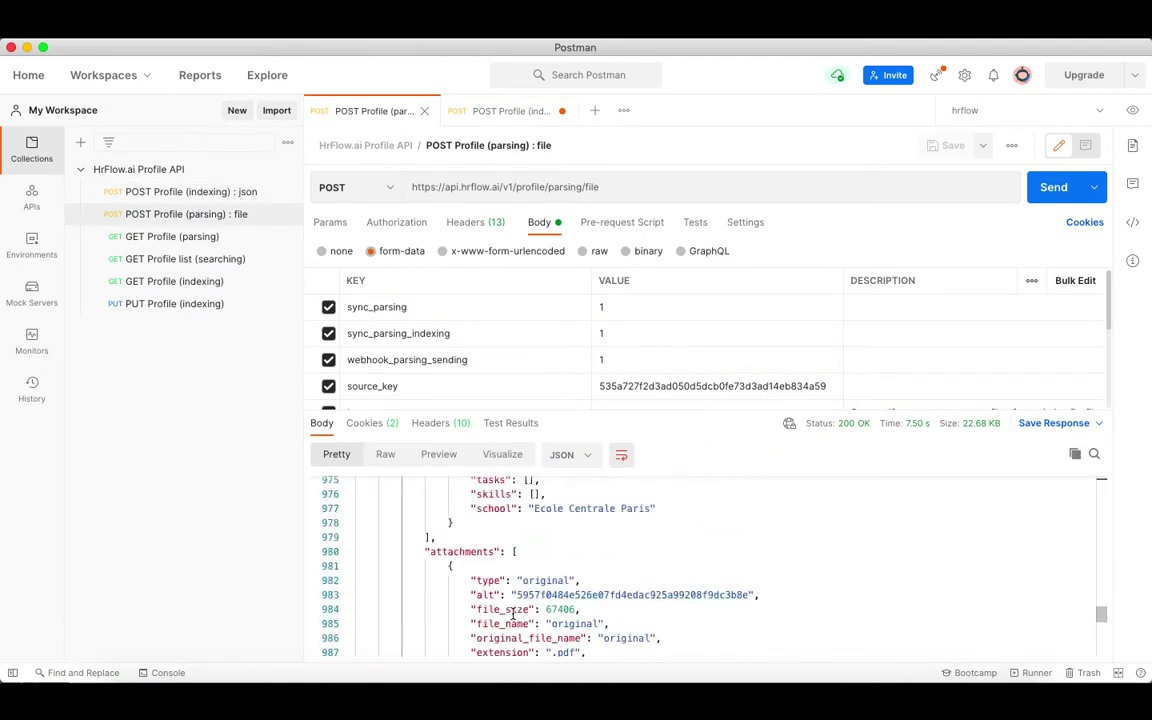
# Paste the parsed profile object as the indexing body and send it, getting 201 Profile created.
pyautogui.scroll(-15, 513, 613)
pyautogui.keyDown('shift'); pyautogui.click(442, 624); pyautogui.keyUp('shift')
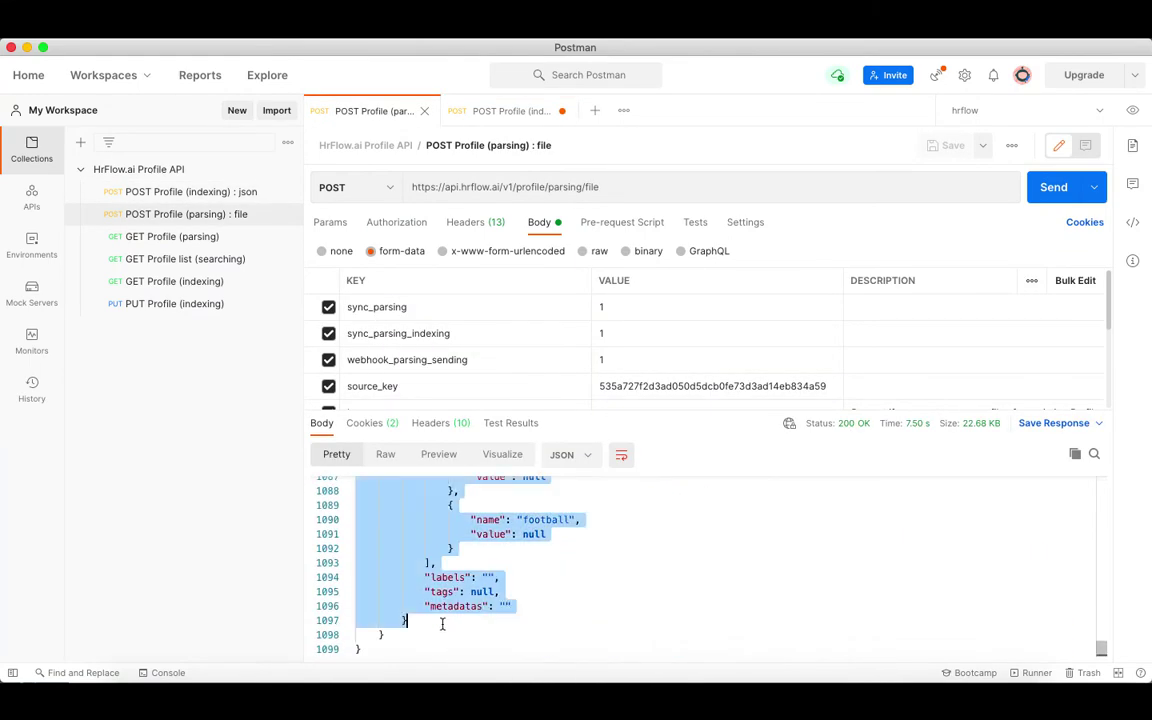
pyautogui.click(512, 111)
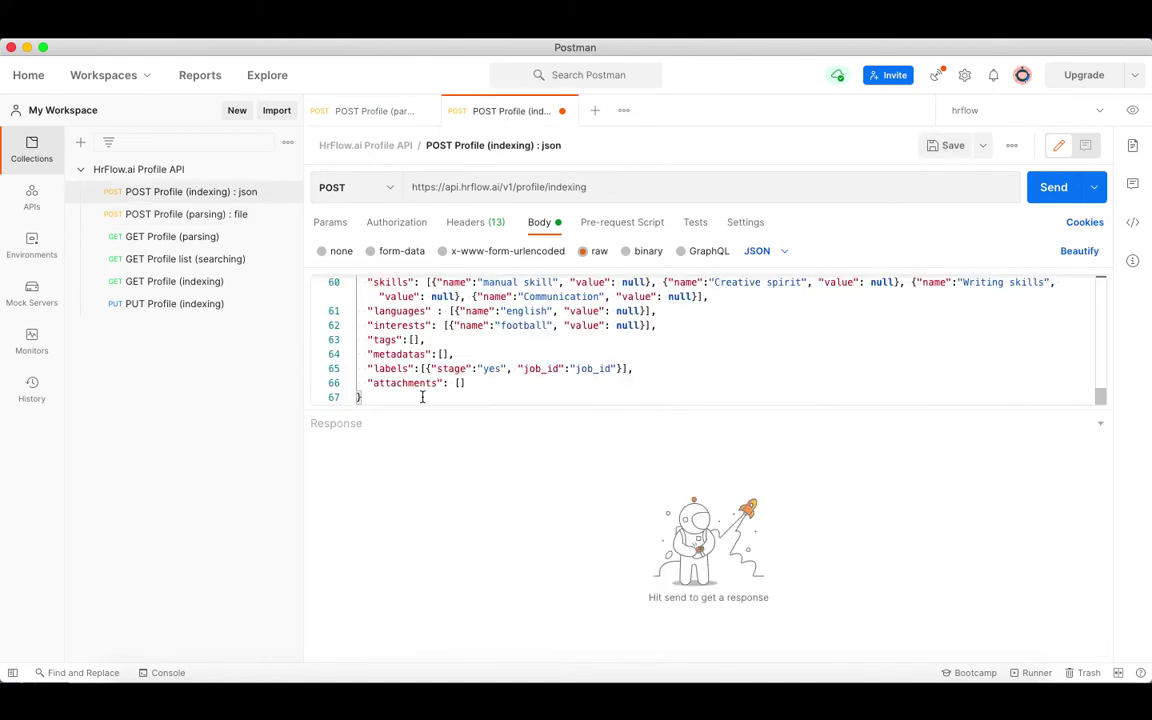
pyautogui.moveTo(422, 397); pyautogui.dragTo(337, 320)
pyautogui.press('super+v')
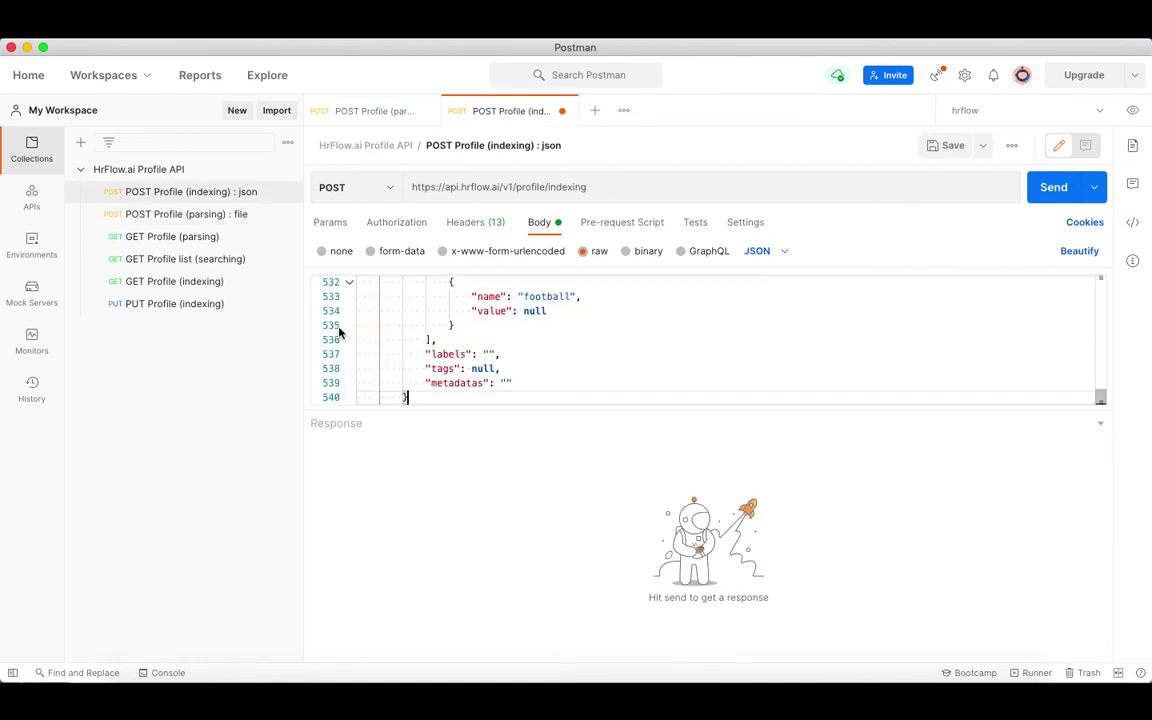
pyautogui.scroll(10, 740, 321)
pyautogui.click(1052, 189)
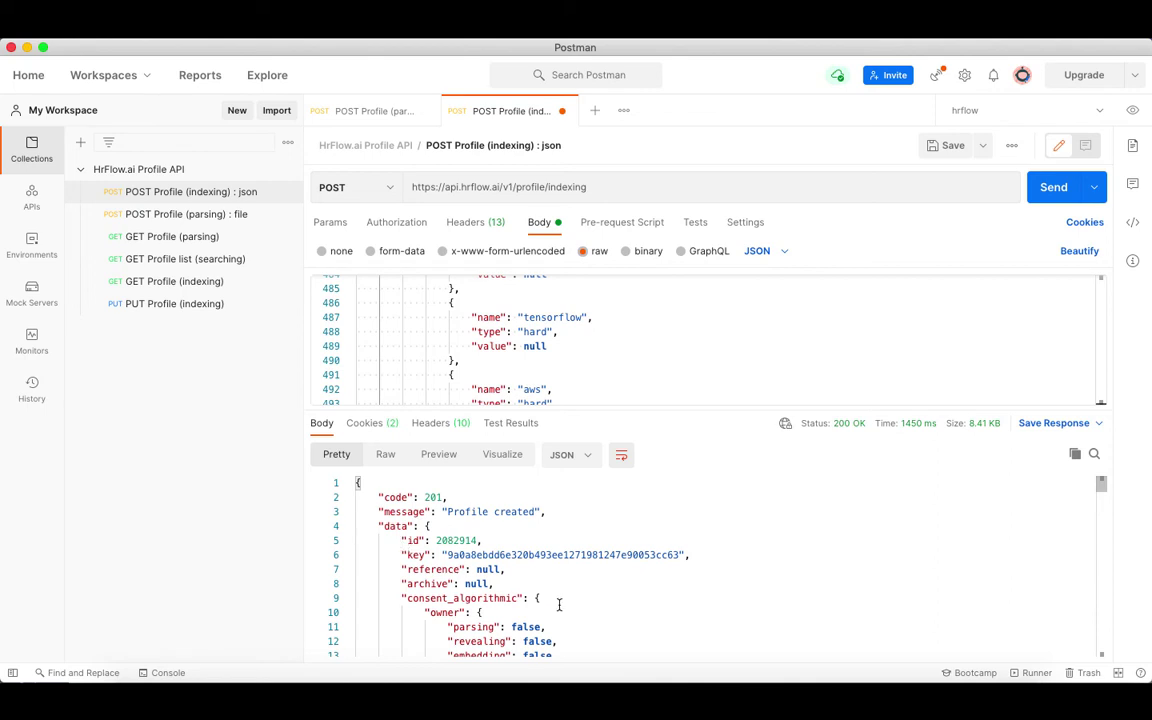
pyautogui.scroll(-3, 559, 604)
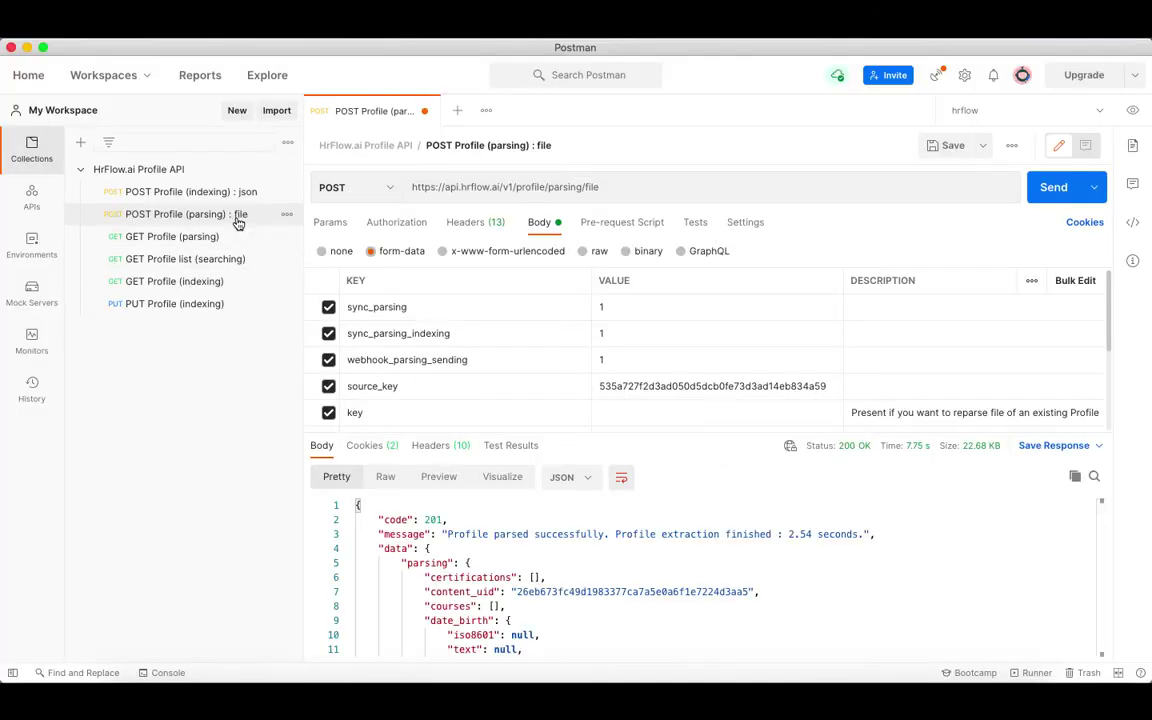
# Change sync_parsing to 0 and resend the resume, receiving the 202 parsing queue response.
pyautogui.click(603, 307)
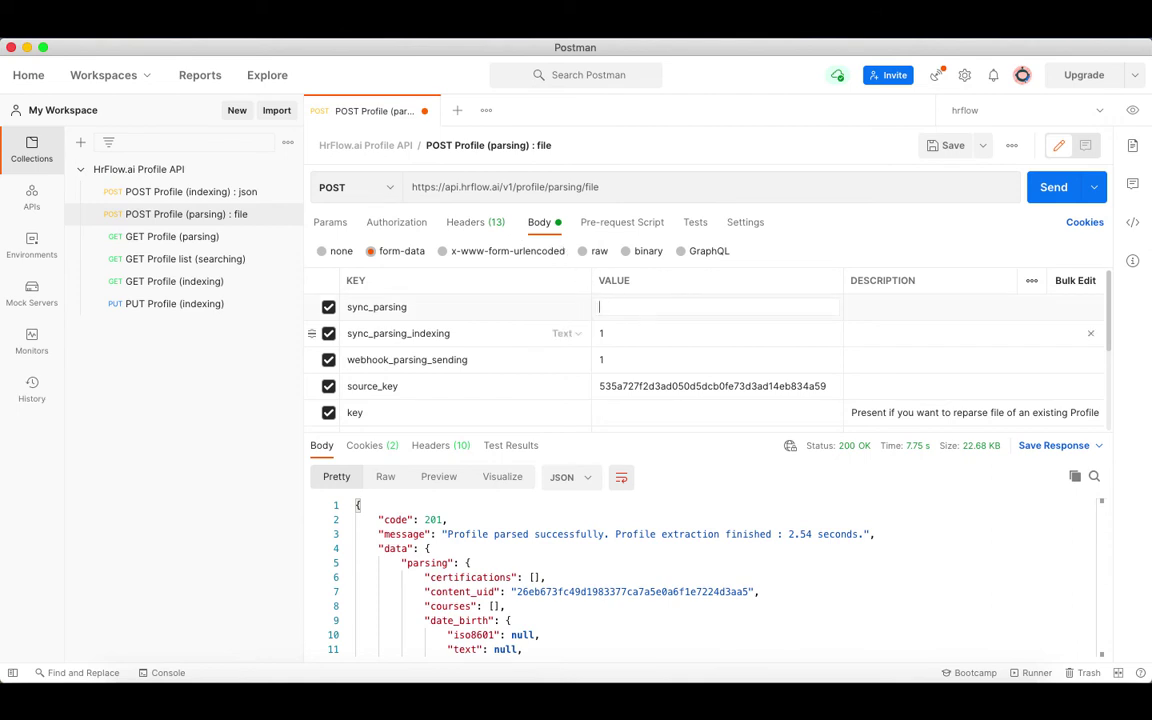
pyautogui.write('0')
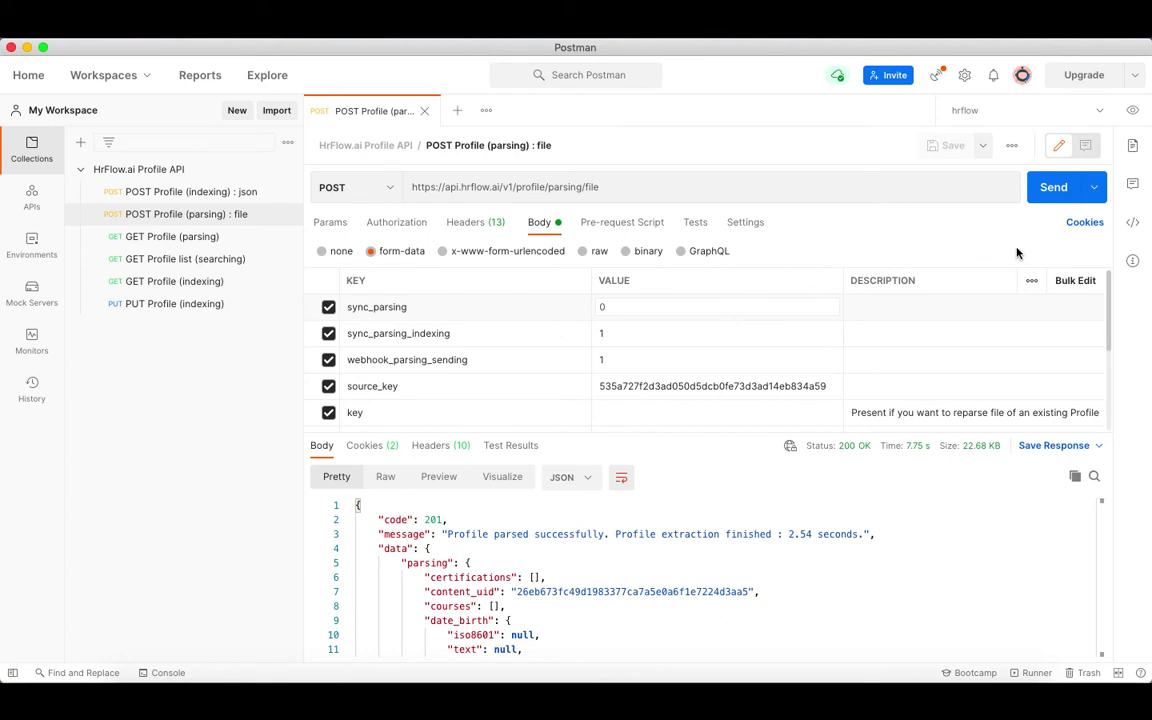
pyautogui.click(1048, 200)
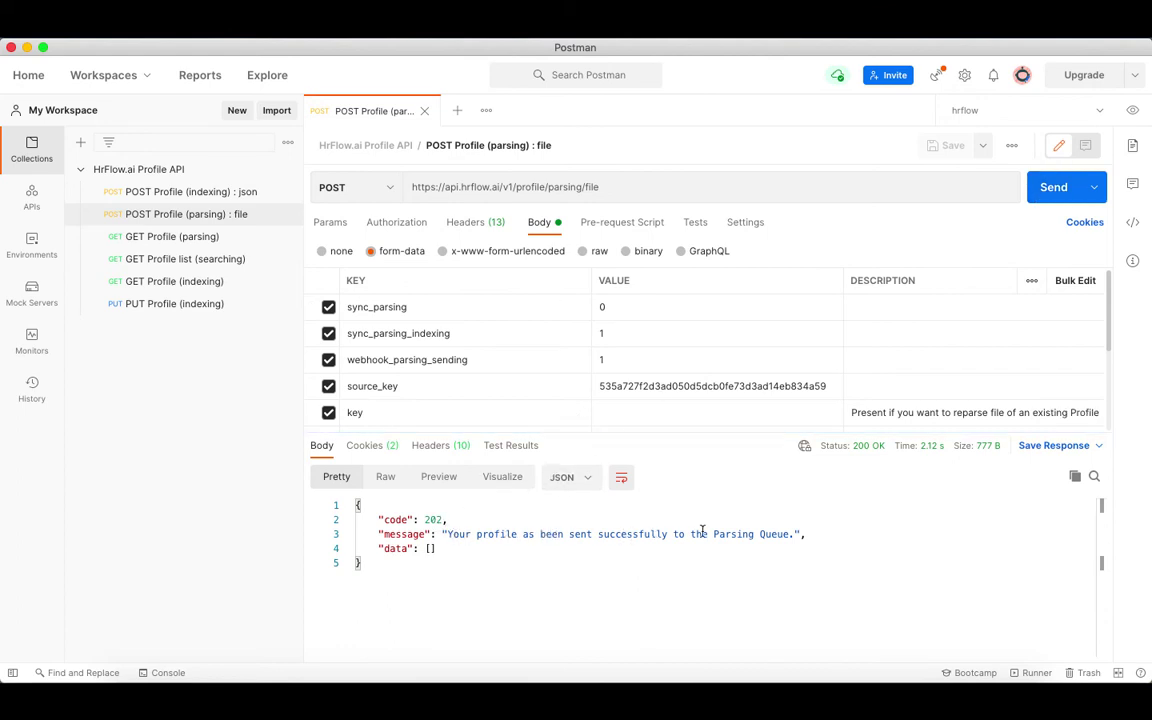
pyautogui.click(817, 534)
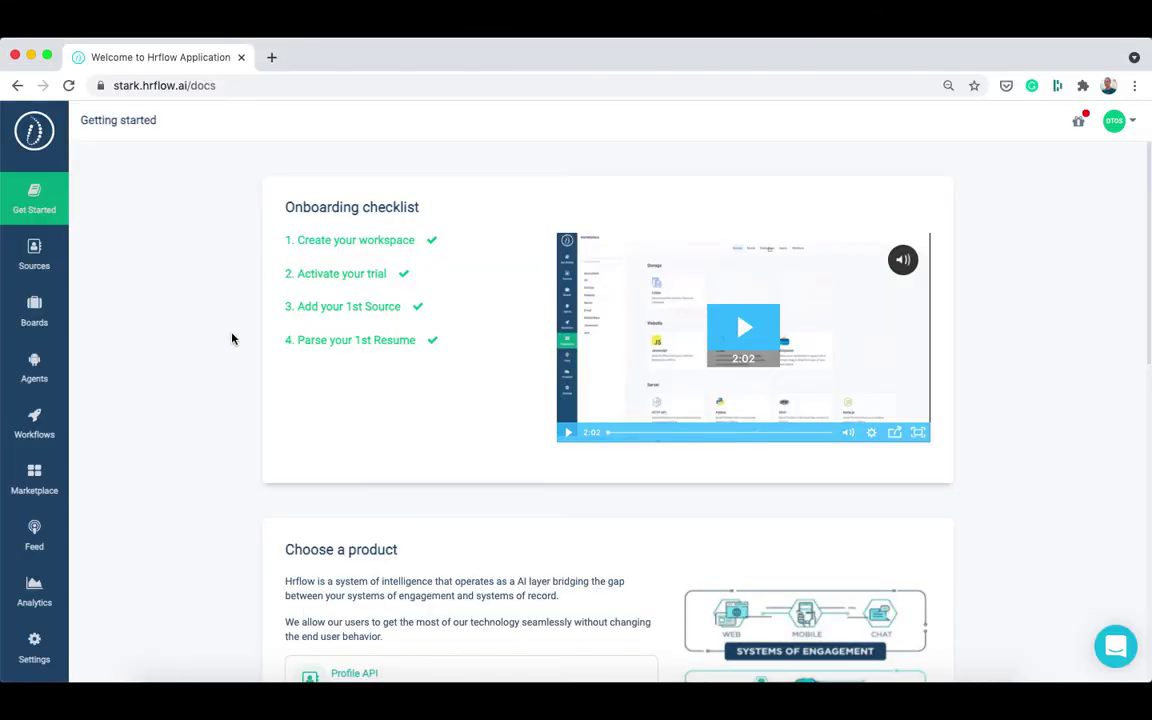
# Install the Webhook destination from the HrFlow.ai Marketplace.
pyautogui.click(29, 485)
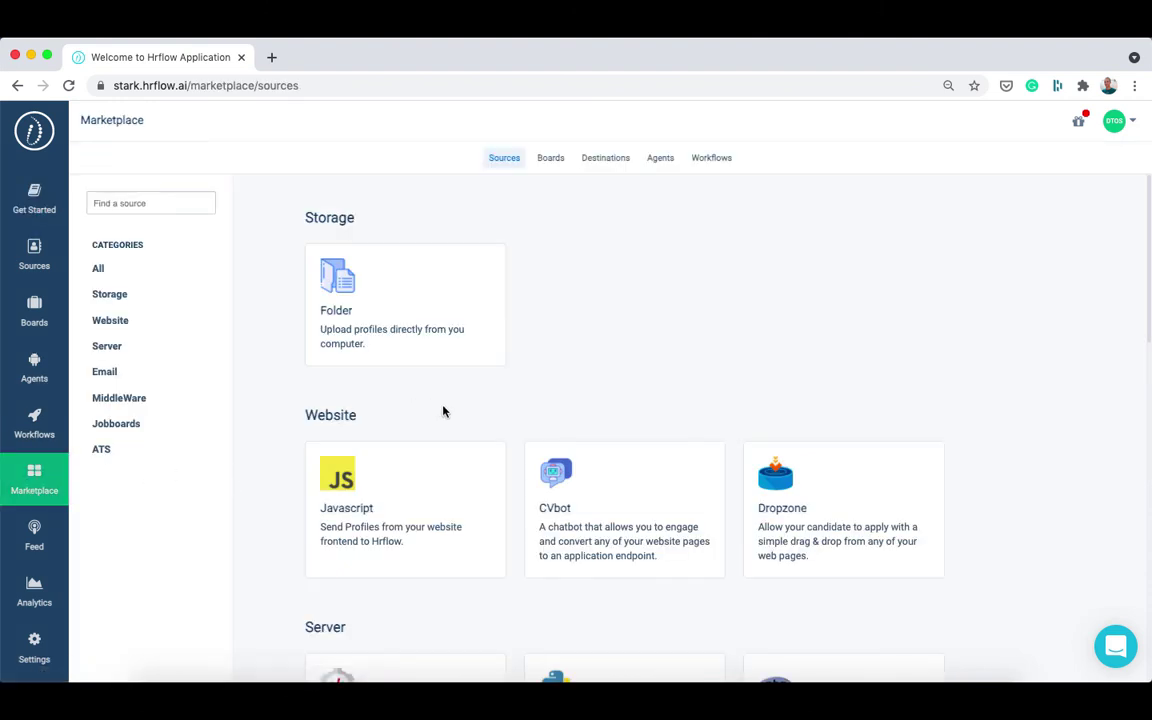
pyautogui.click(607, 159)
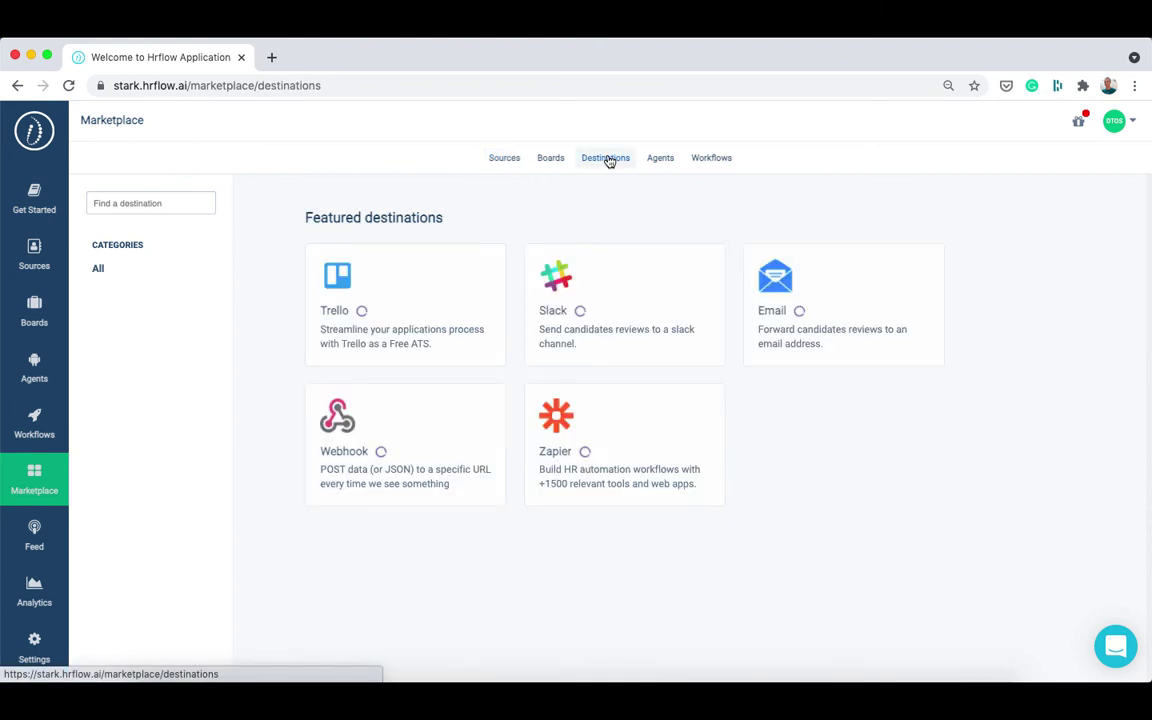
pyautogui.click(437, 474)
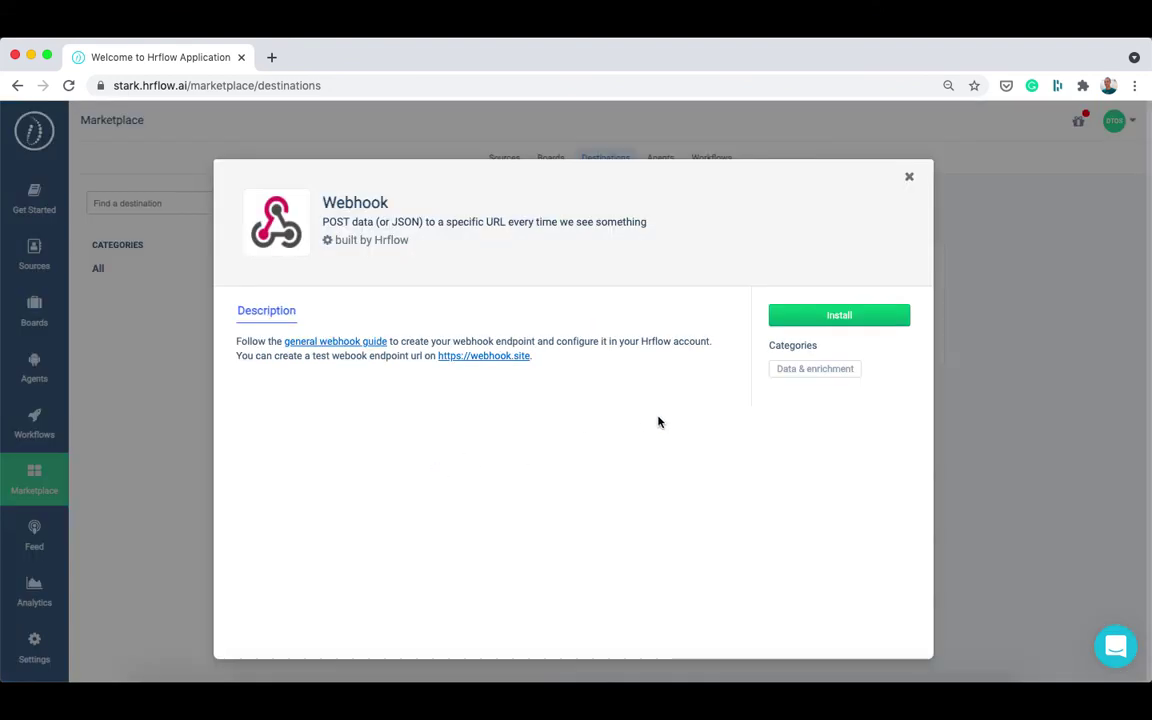
pyautogui.click(808, 318)
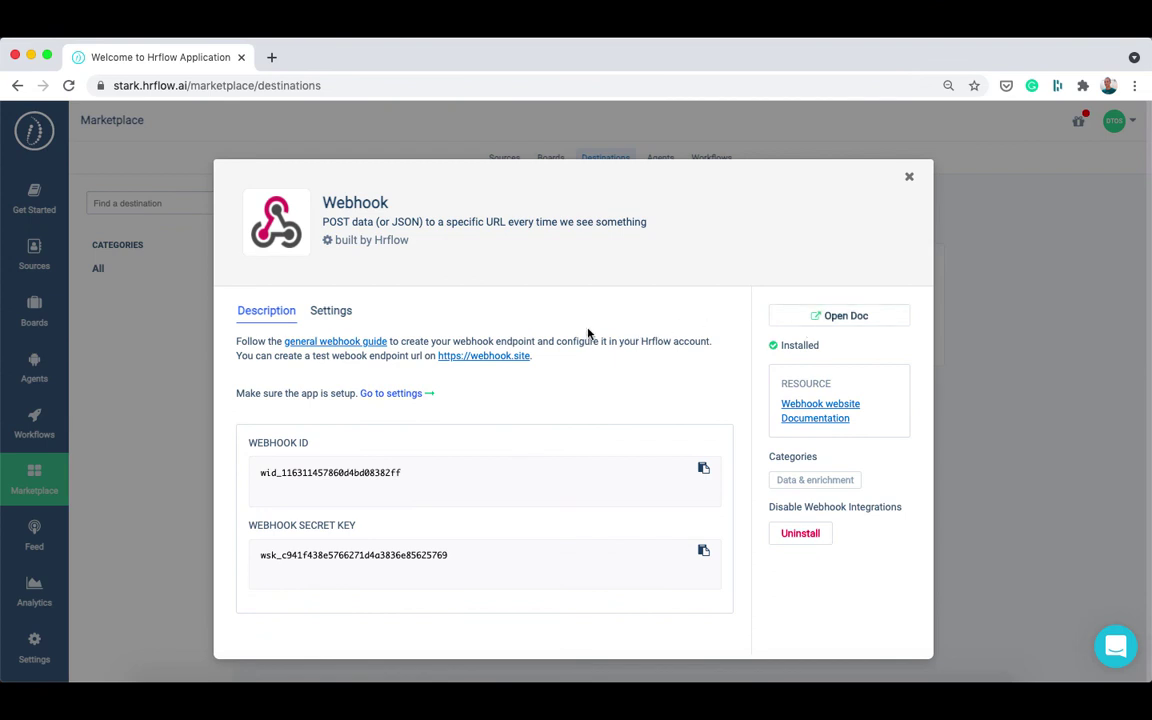
# Set the webhook event type to profile.indexing.success and name it 'notification'.
pyautogui.click(328, 320)
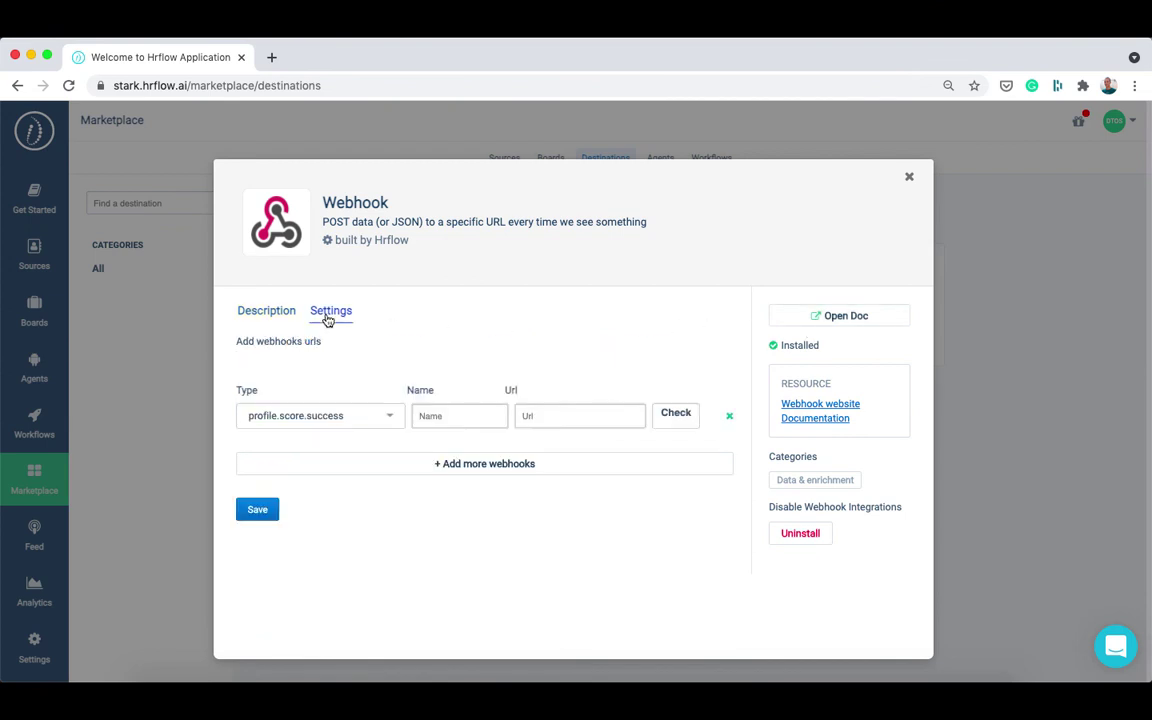
pyautogui.click(339, 418)
pyautogui.scroll(-3, 347, 522)
pyautogui.scroll(-4, 351, 524)
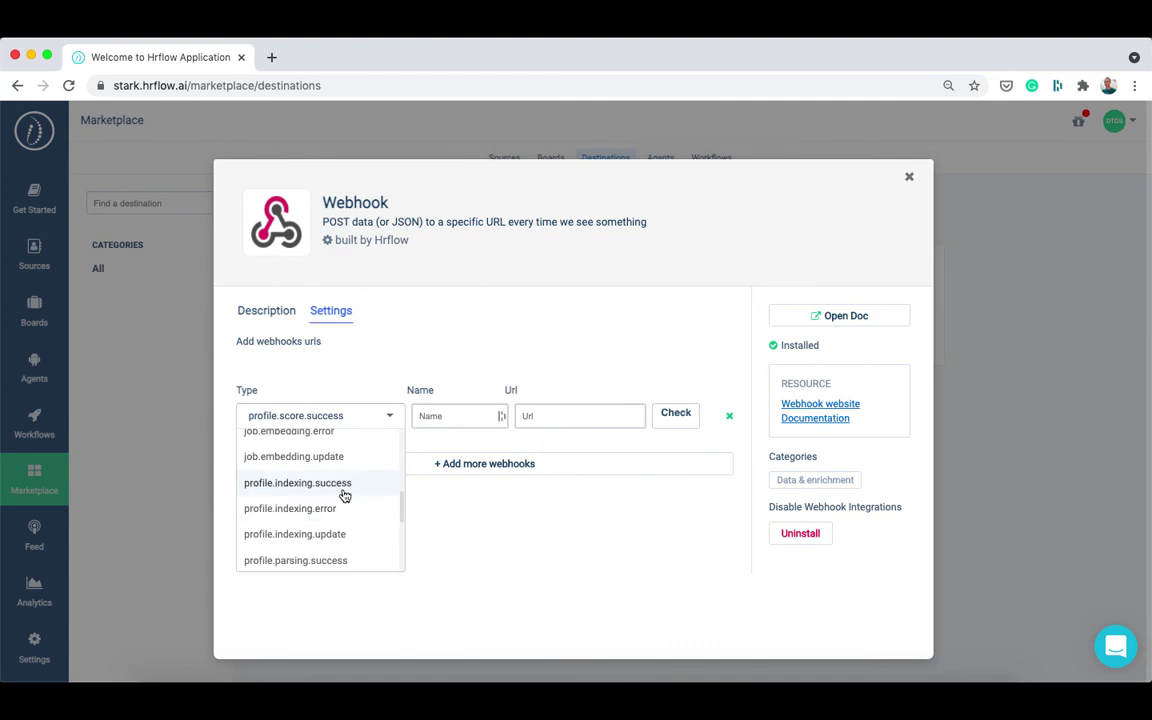
pyautogui.click(345, 485)
pyautogui.click(440, 415)
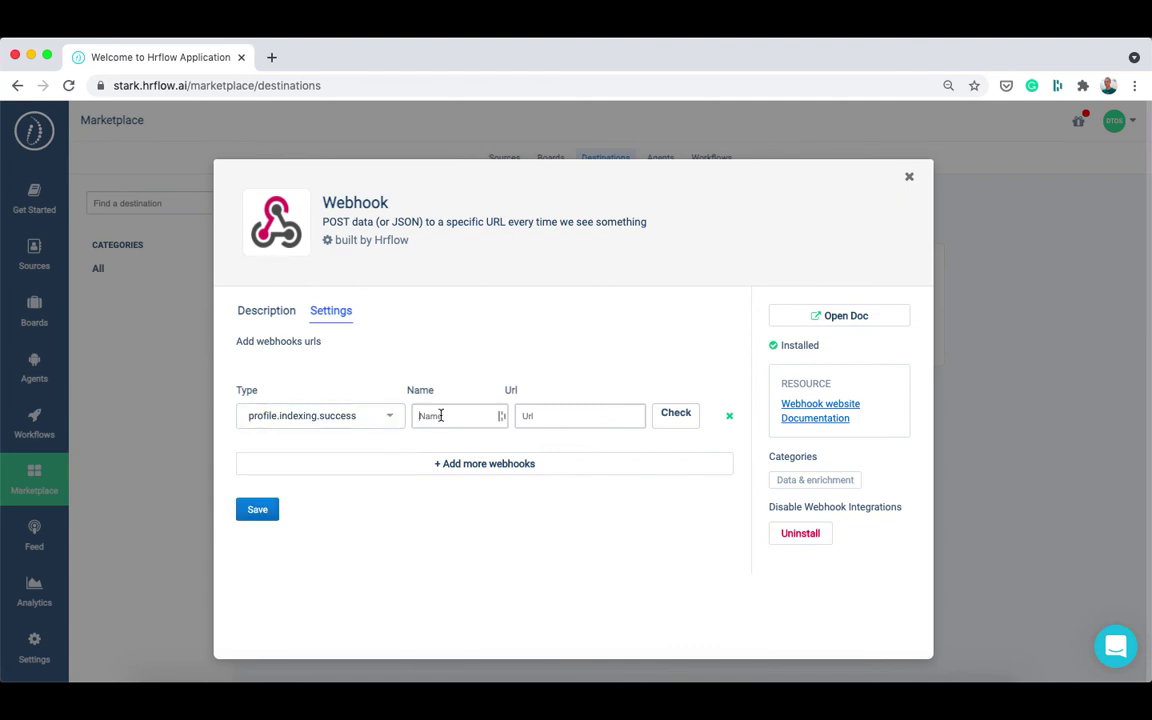
pyautogui.write('notification')
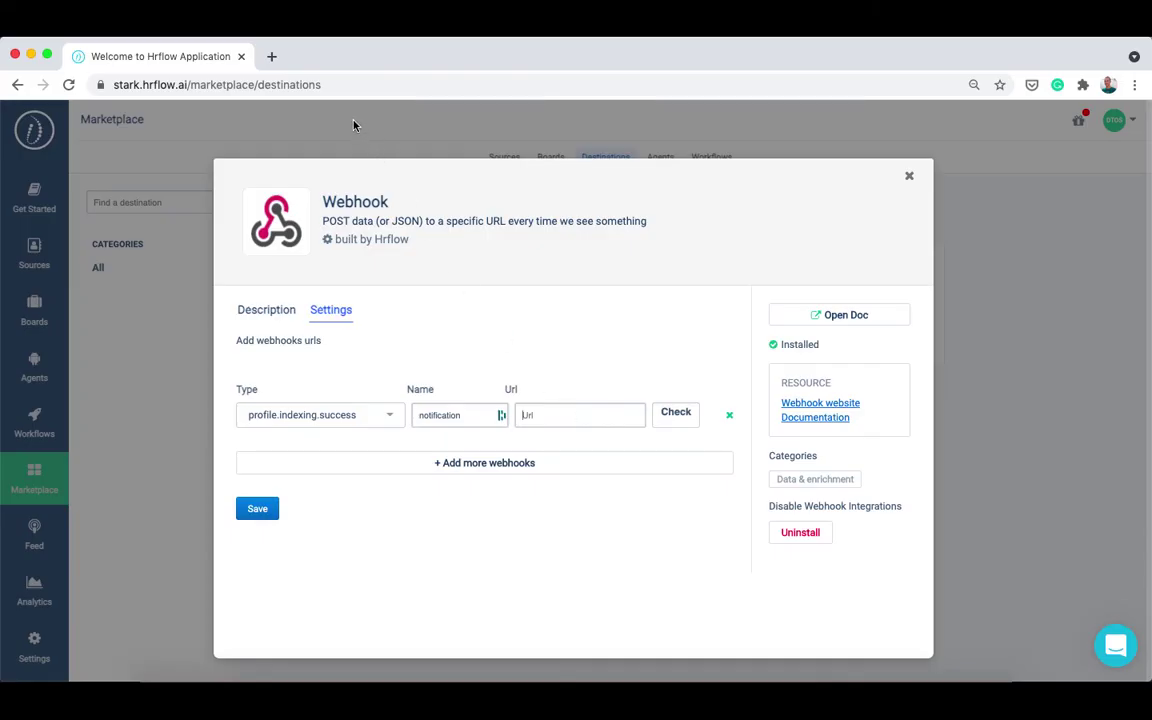
# Search 'online webhook', open Webhook.site and copy its unique URL.
pyautogui.click(271, 56)
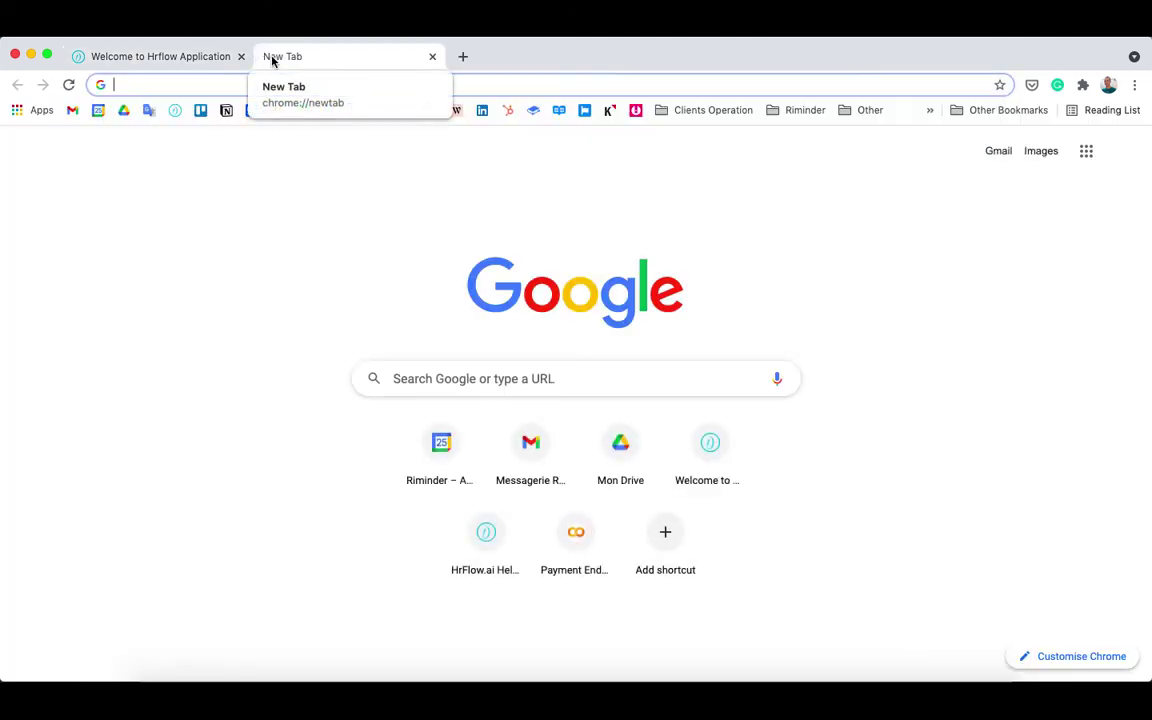
pyautogui.write('online webhook')
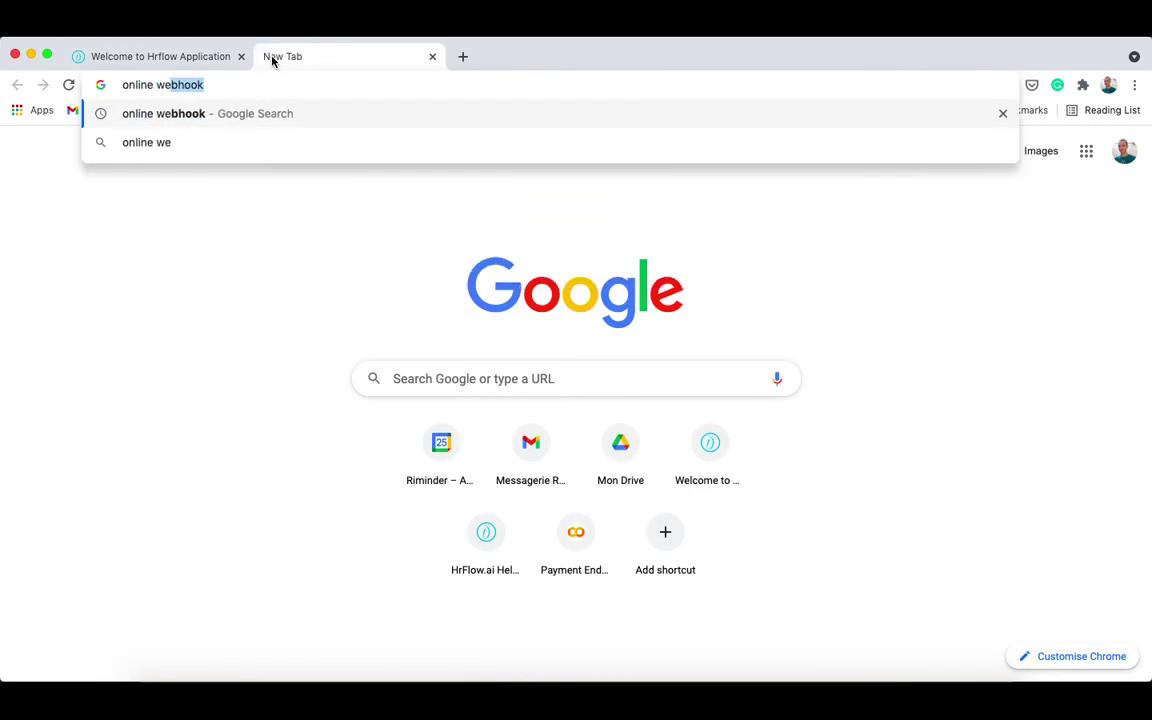
pyautogui.press('Return')
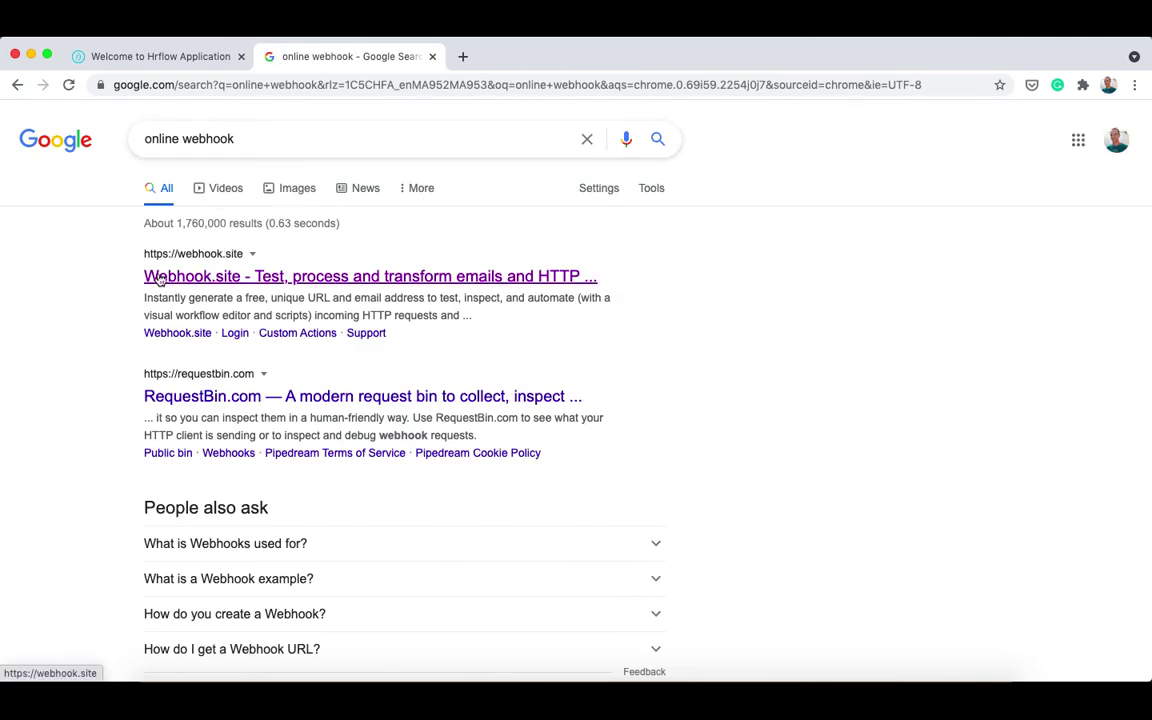
pyautogui.click(207, 277)
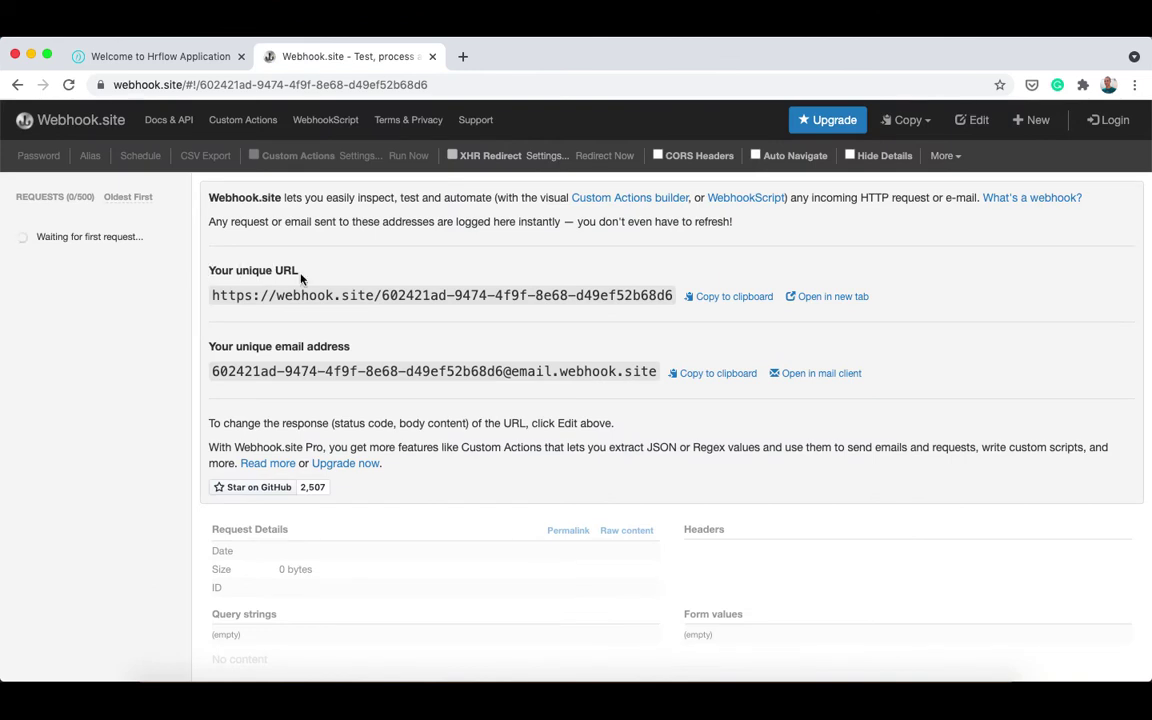
pyautogui.moveTo(221, 271); pyautogui.dragTo(224, 292)
pyautogui.click(702, 297)
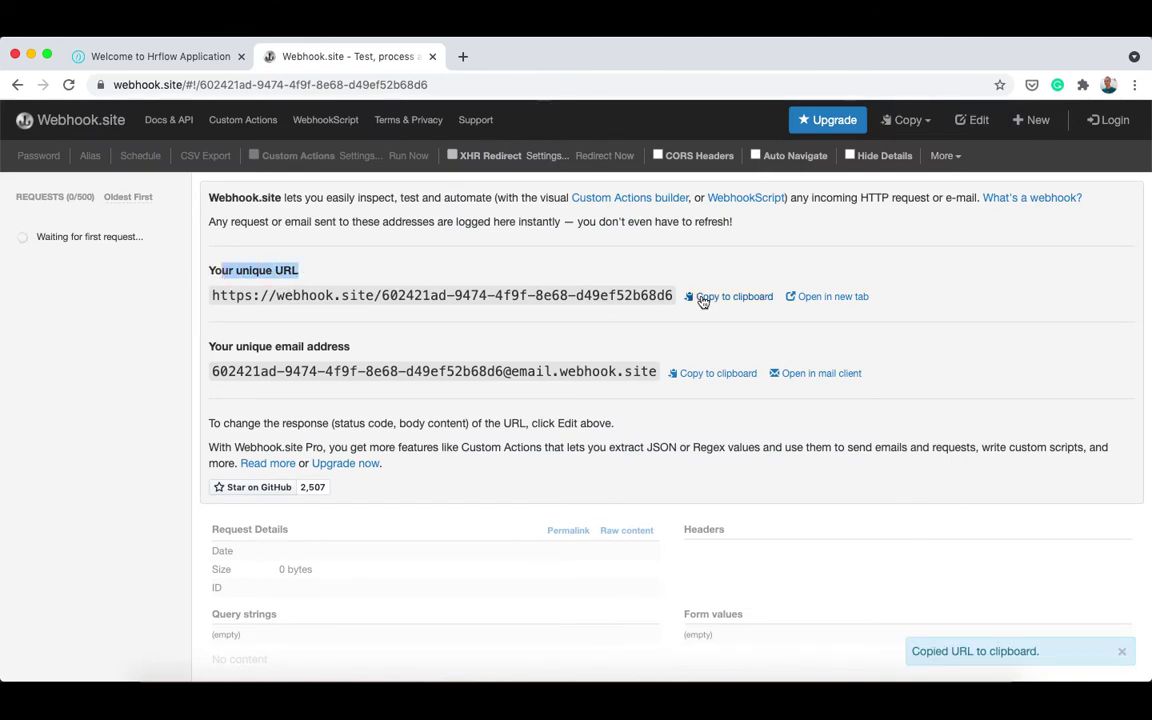
# Paste the webhook.site URL into the notification webhook, verify the test POST arrives, and save.
pyautogui.click(196, 57)
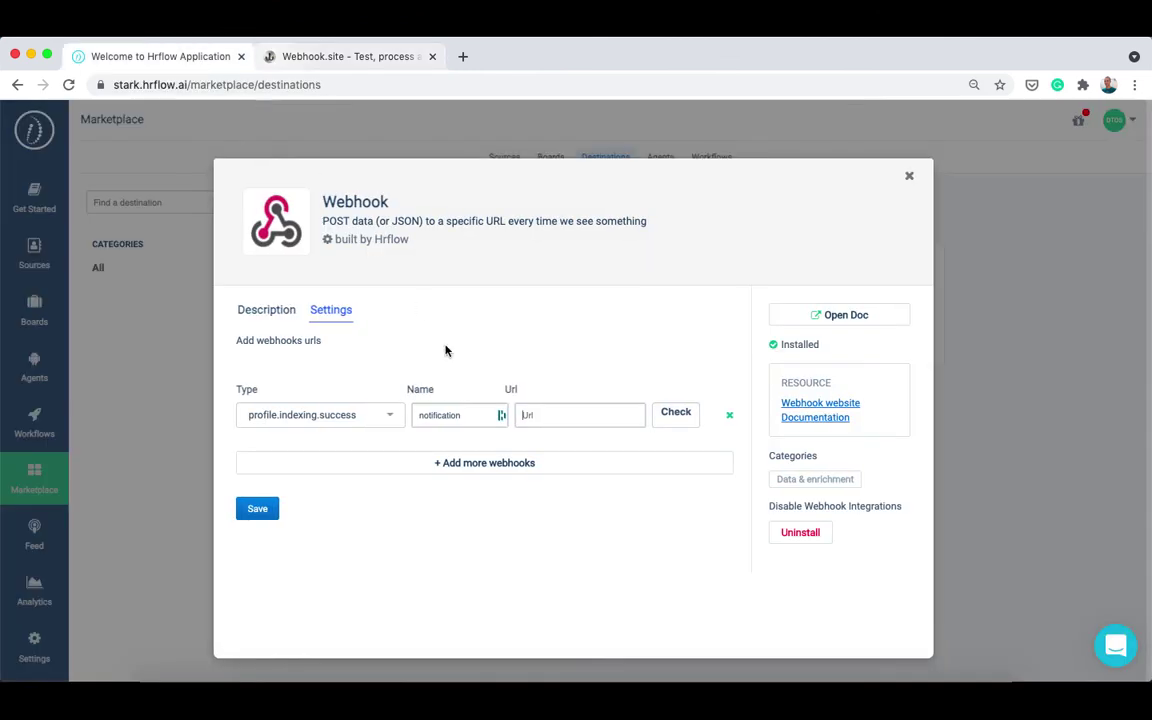
pyautogui.click(565, 417)
pyautogui.hotkey('ctrl', 'v')
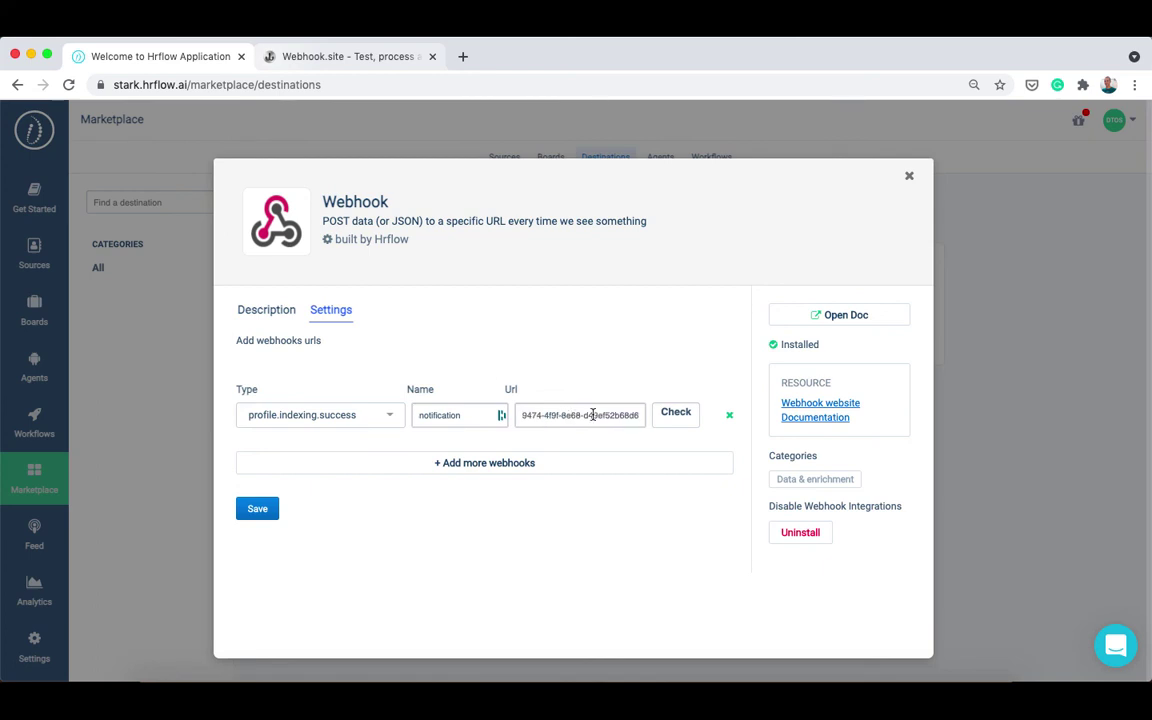
pyautogui.click(676, 417)
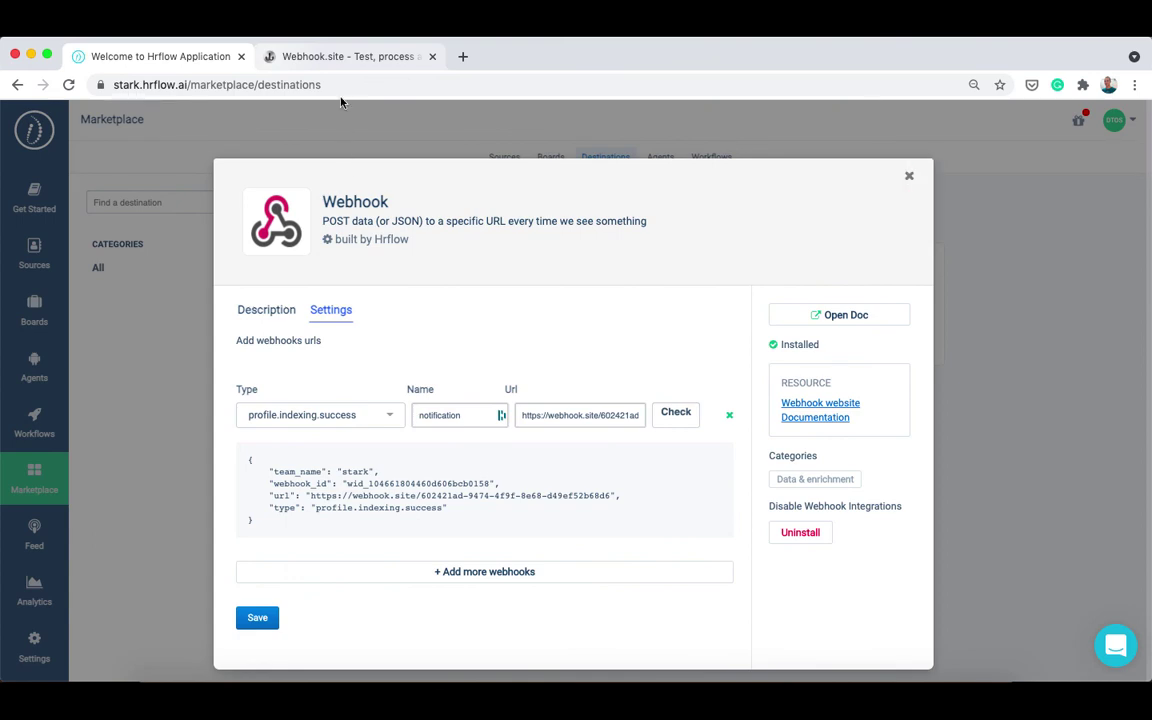
pyautogui.click(352, 58)
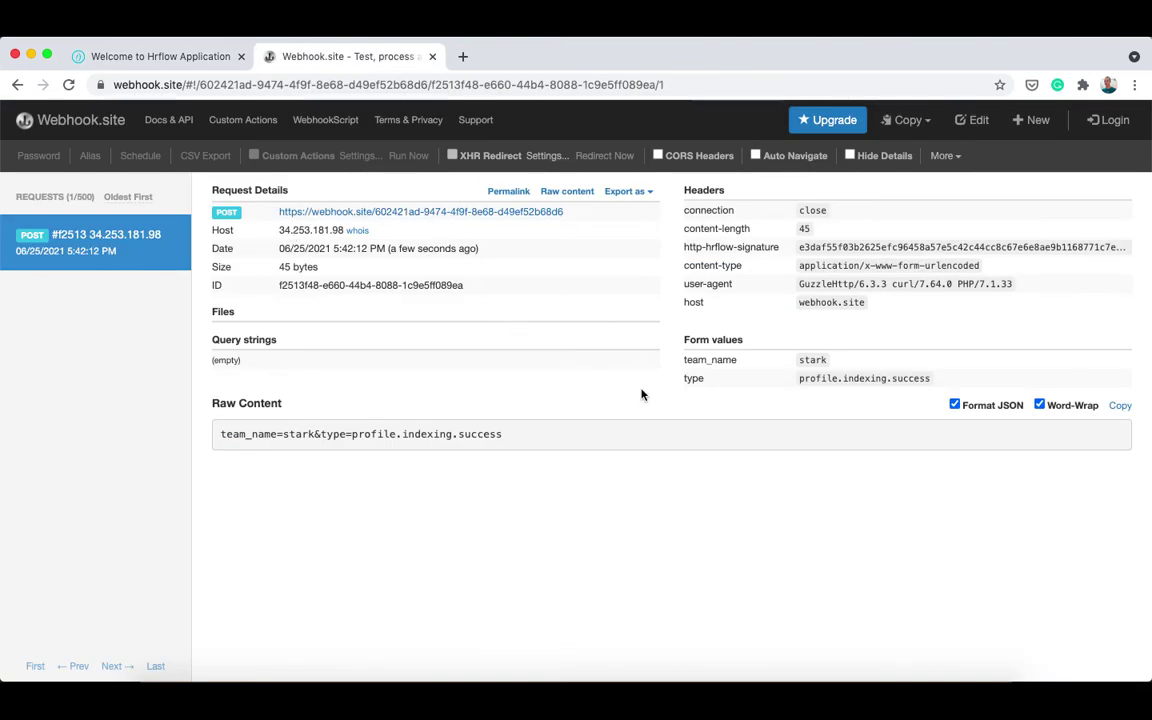
pyautogui.click(200, 57)
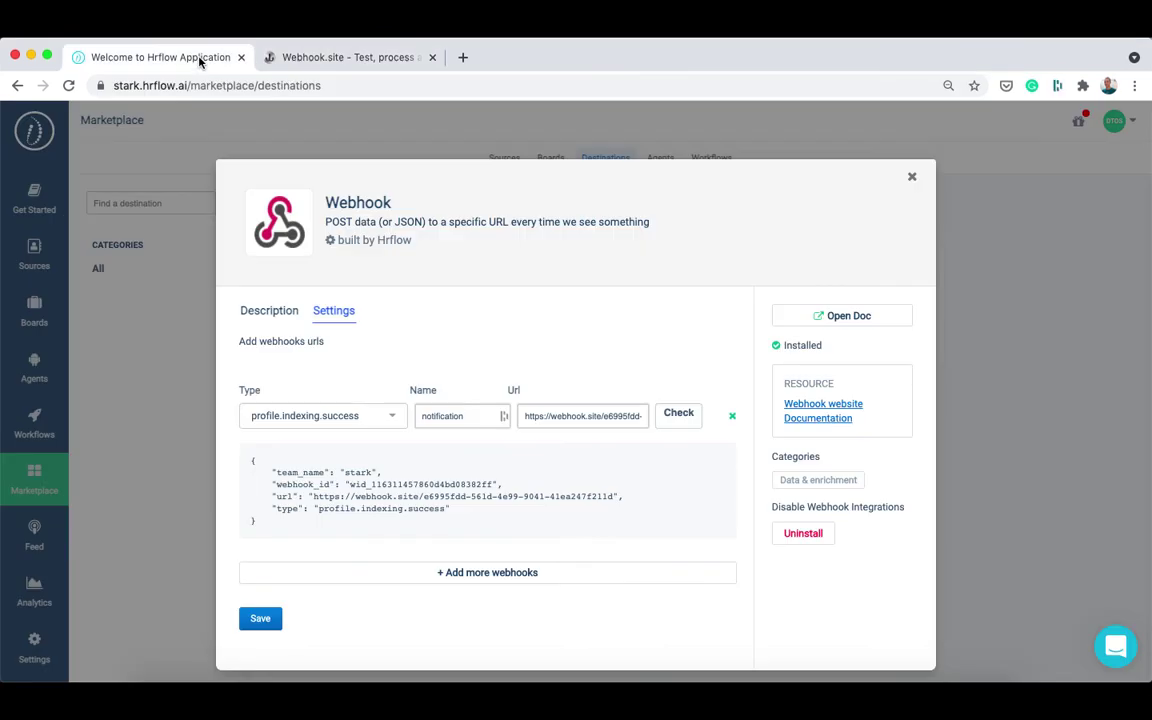
pyautogui.click(256, 621)
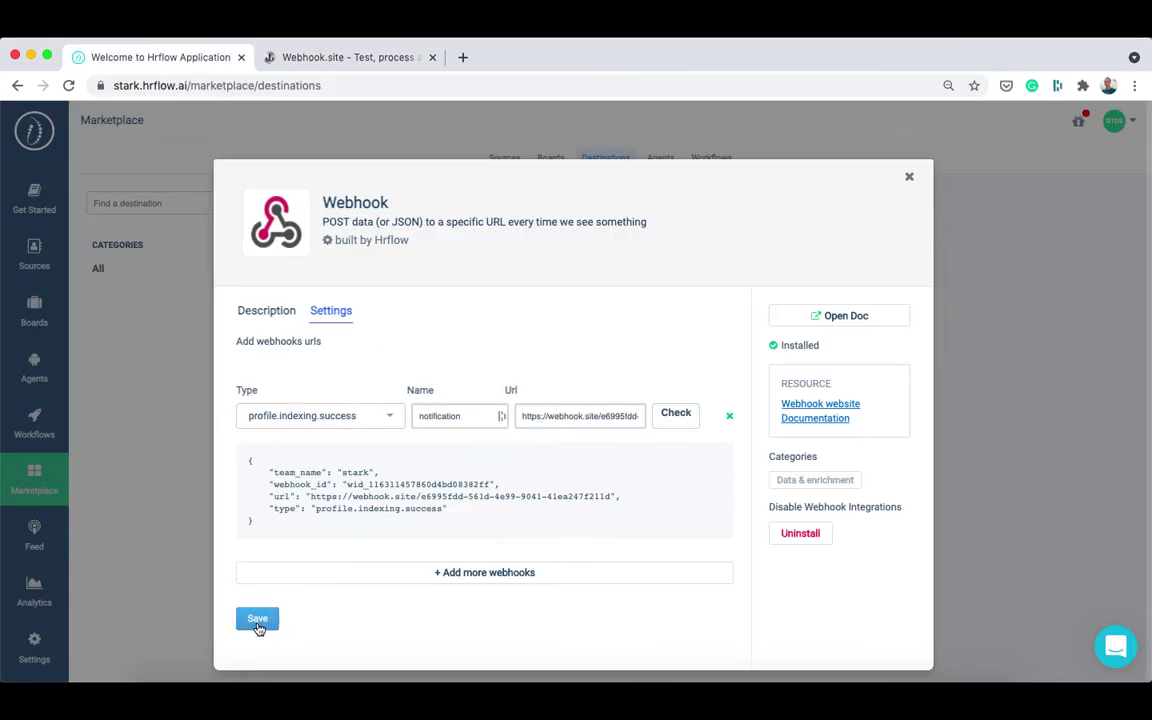
pyautogui.press('super+Tab')
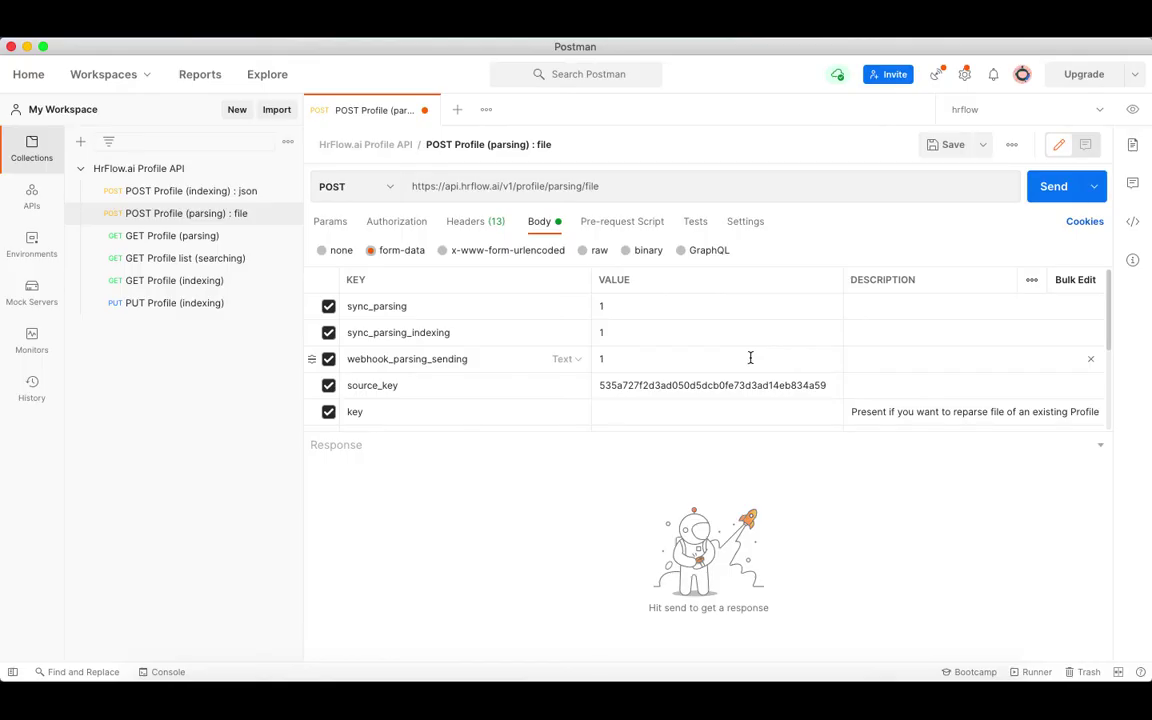
# Attach My_resume.pdf to the parsing request's file field and send it.
pyautogui.scroll(-4, 689, 375)
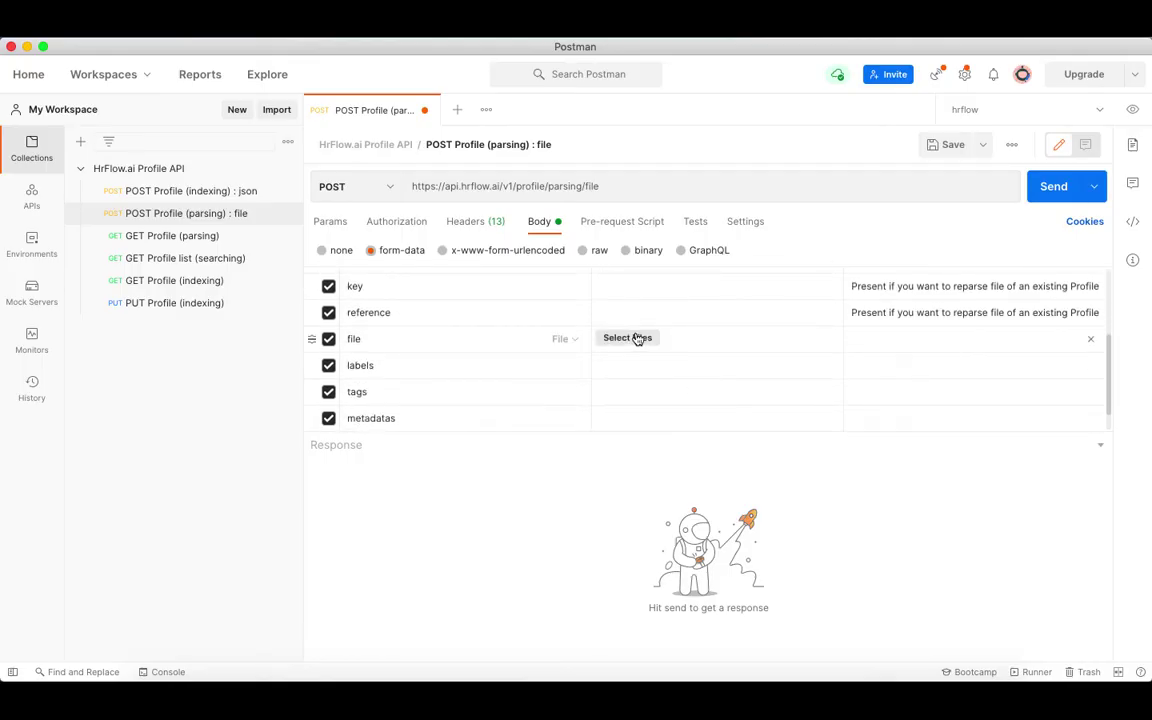
pyautogui.click(630, 338)
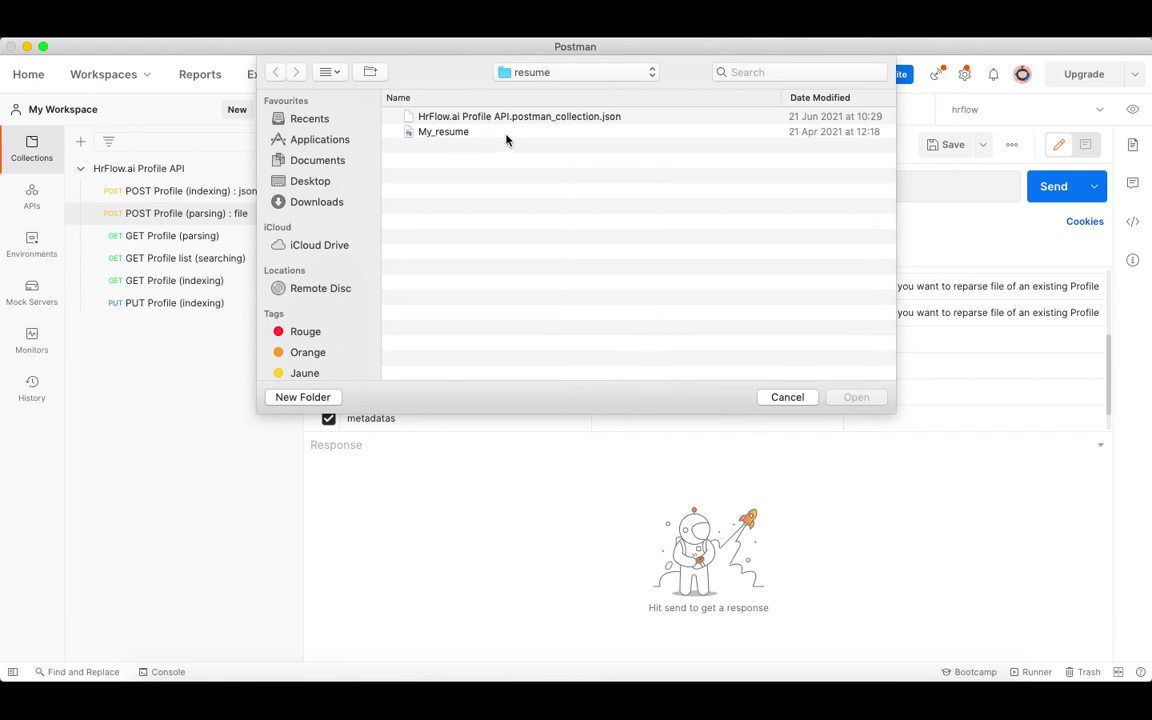
pyautogui.doubleClick(503, 135)
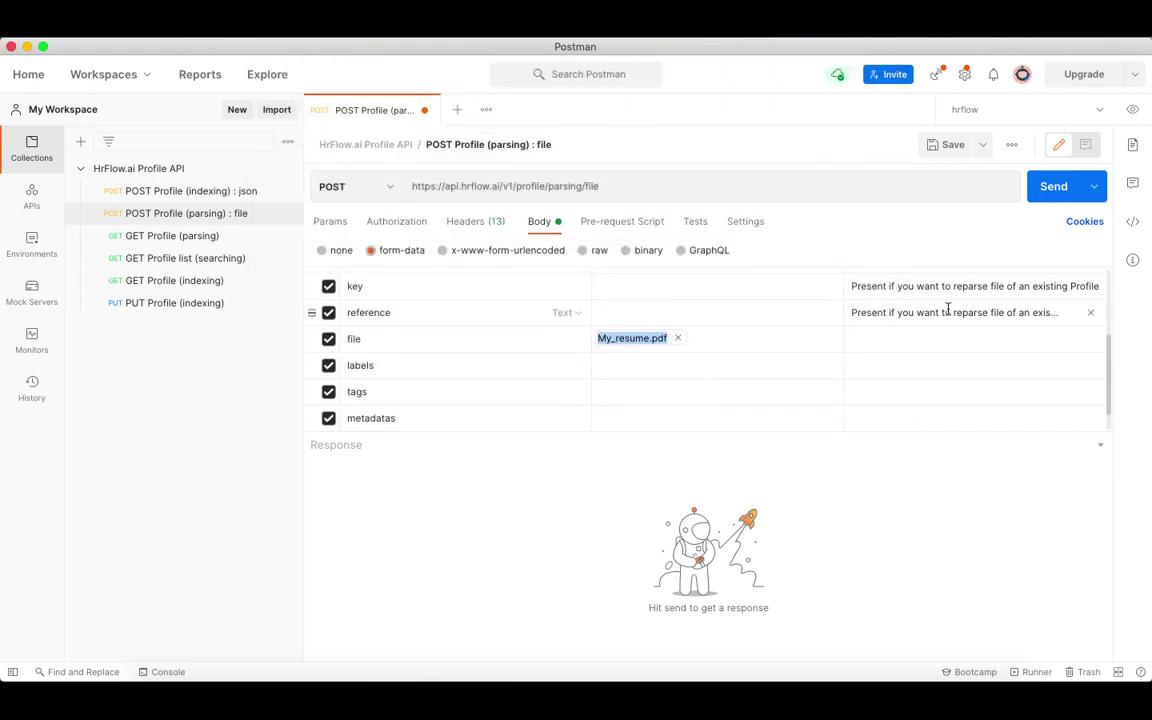
pyautogui.click(1054, 193)
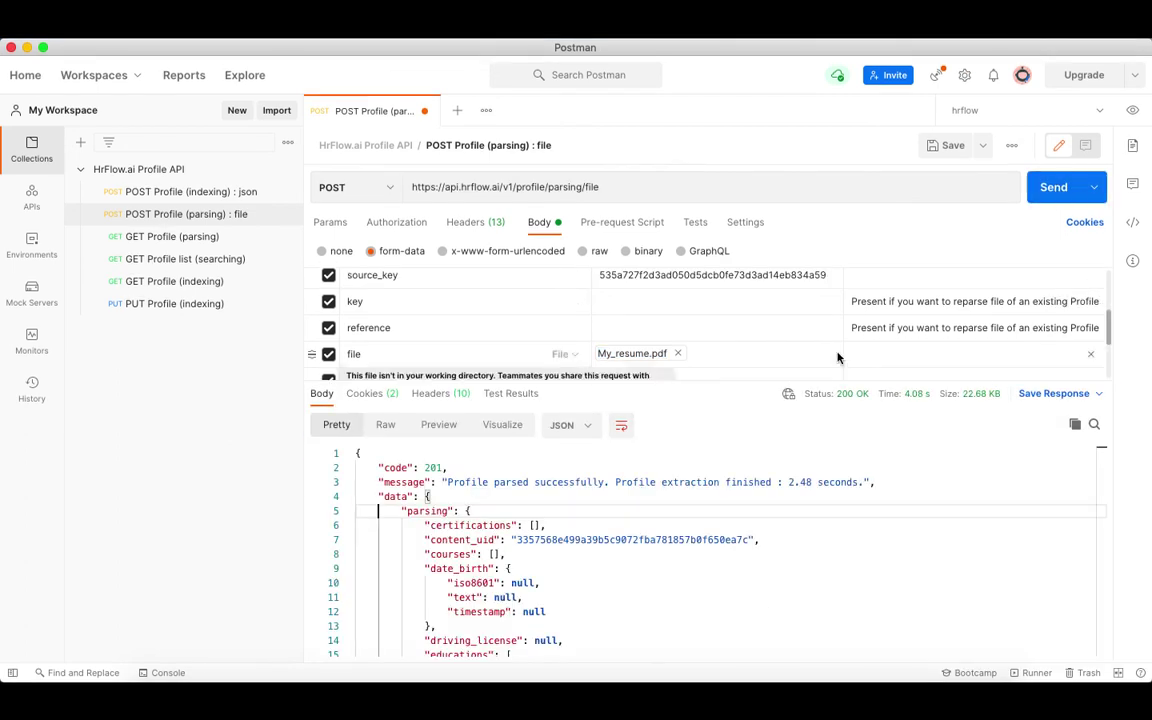
# Select the profile key and source key in the parsed response JSON.
pyautogui.click(348, 511)
pyautogui.doubleClick(489, 569)
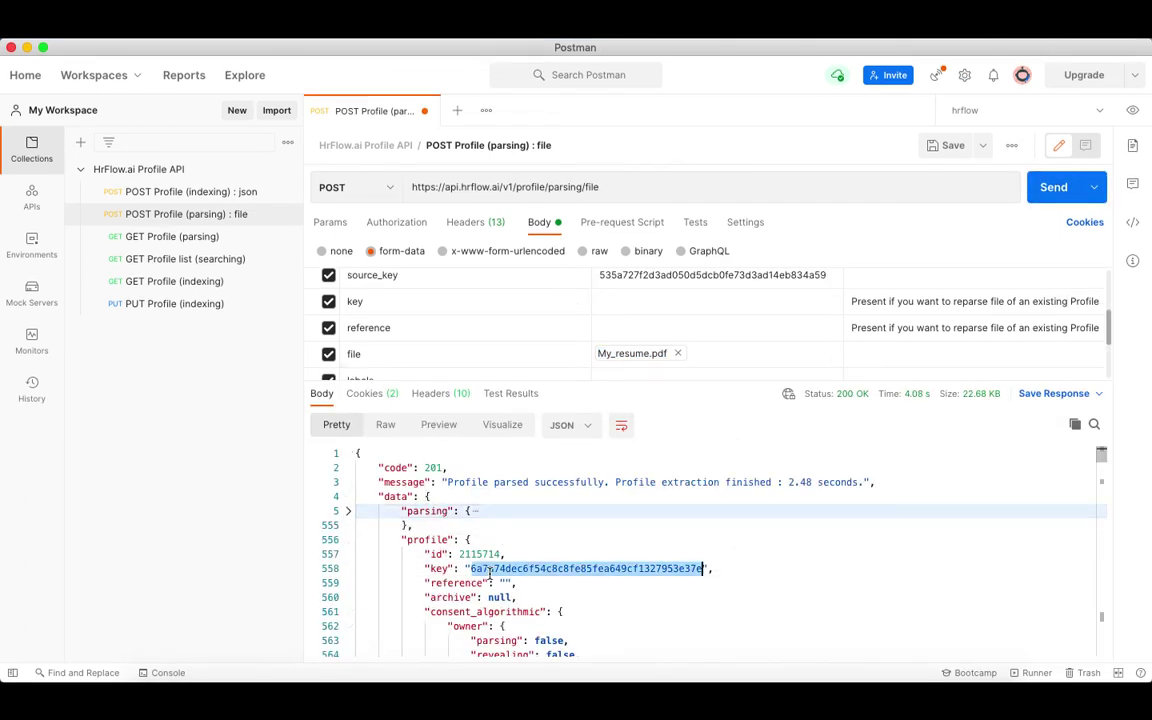
pyautogui.scroll(-5, 481, 608)
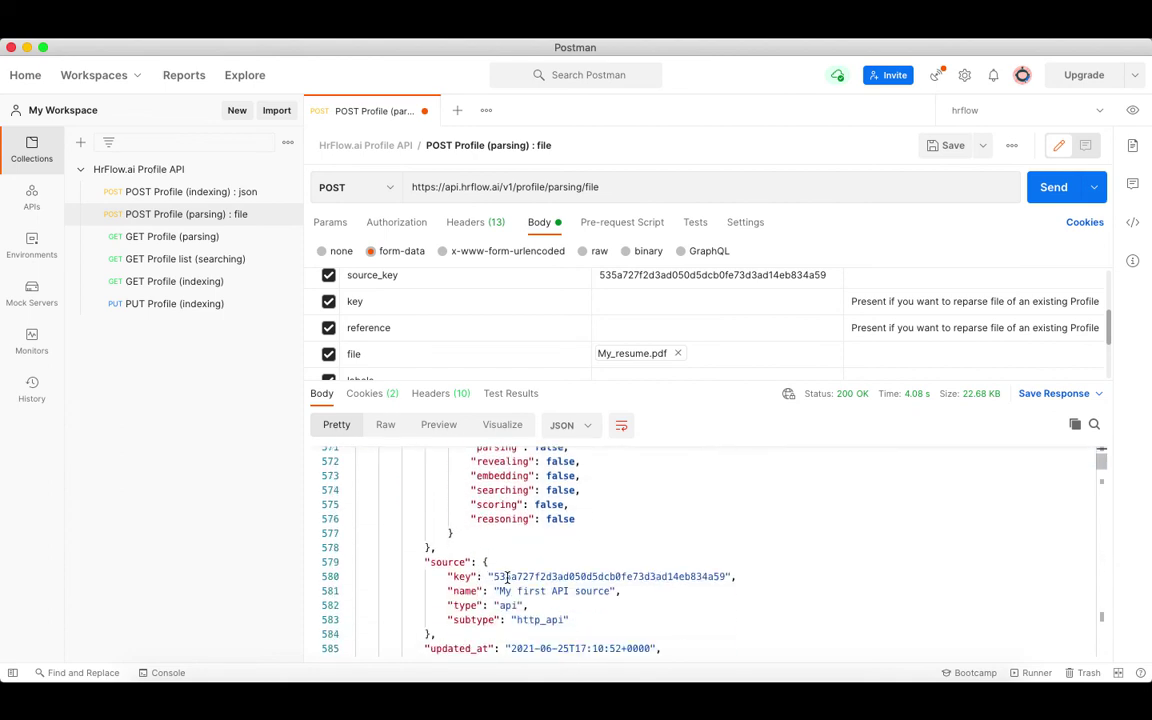
pyautogui.doubleClick(509, 577)
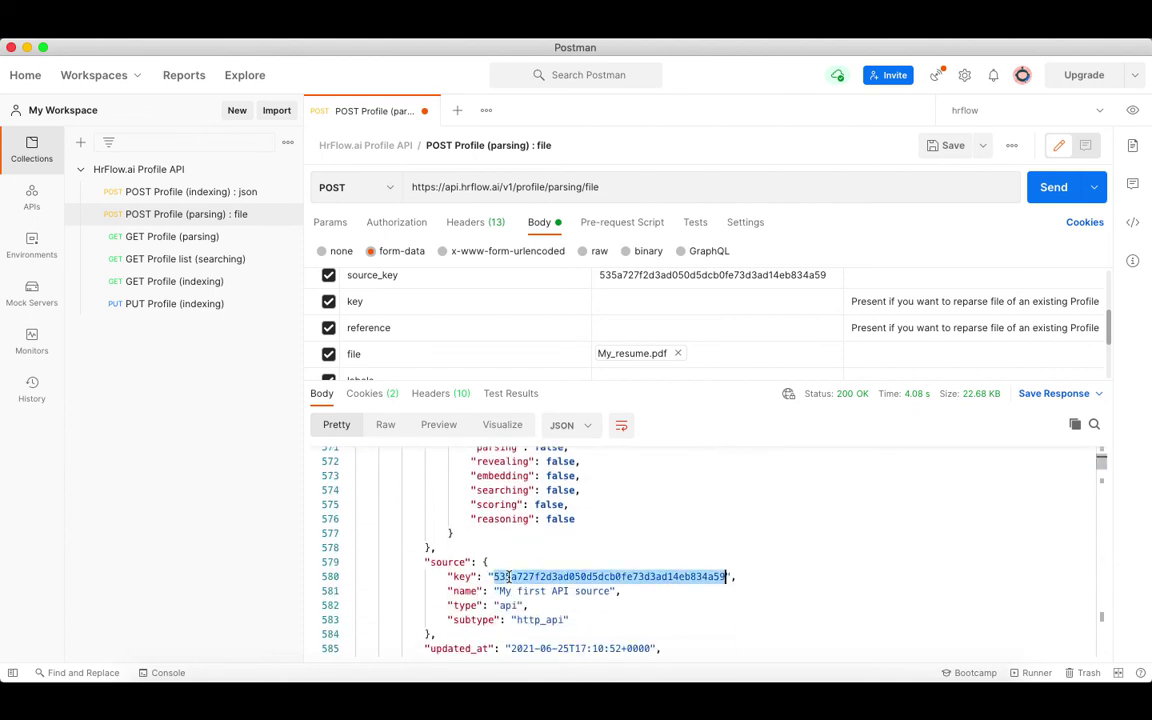
pyautogui.click(777, 690)
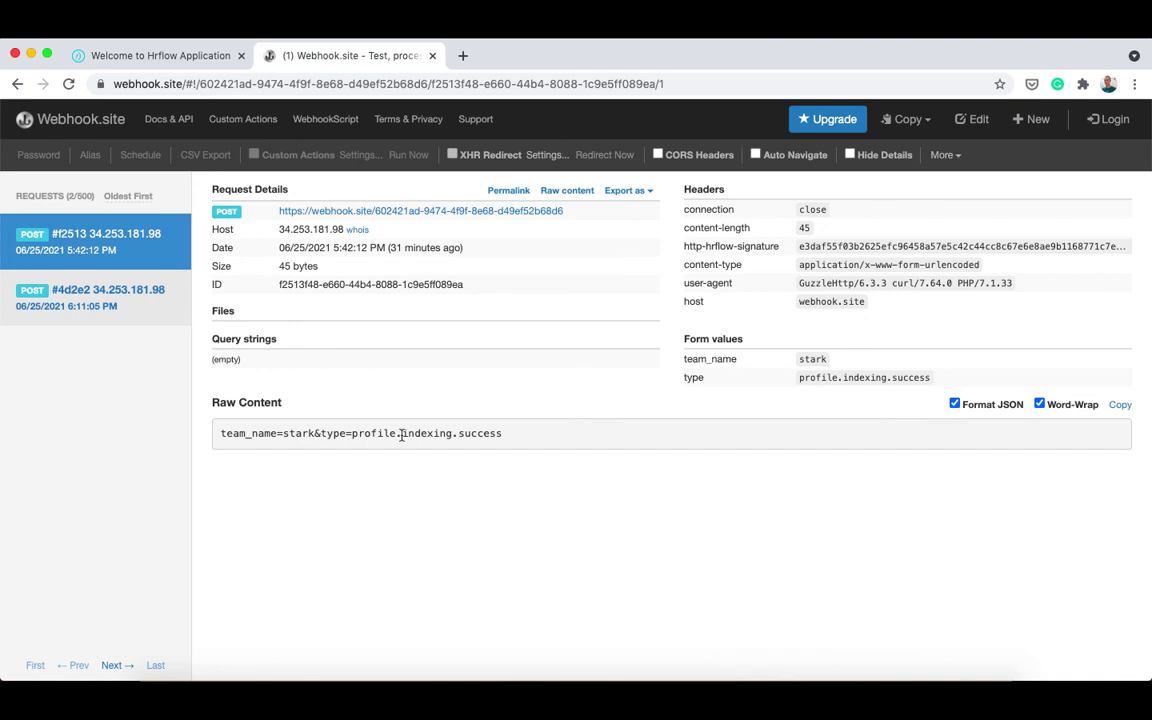
# Open request #4d2e2 and highlight its profile key and source key in the form values.
pyautogui.click(148, 317)
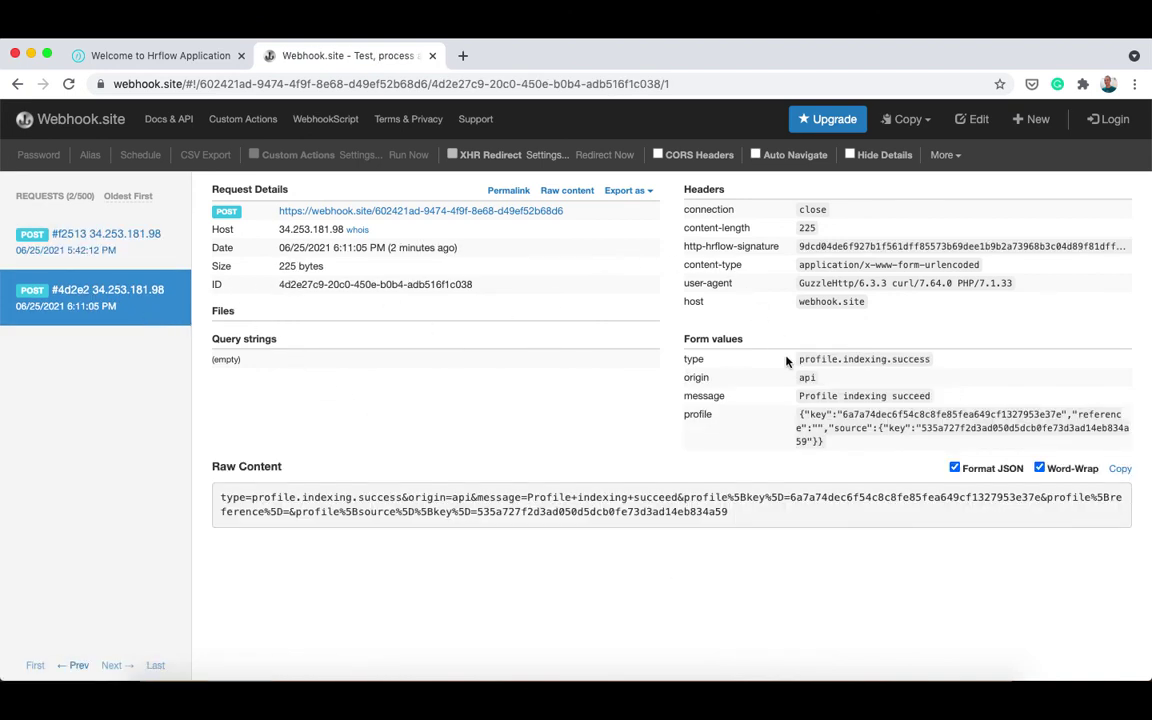
pyautogui.doubleClick(890, 412)
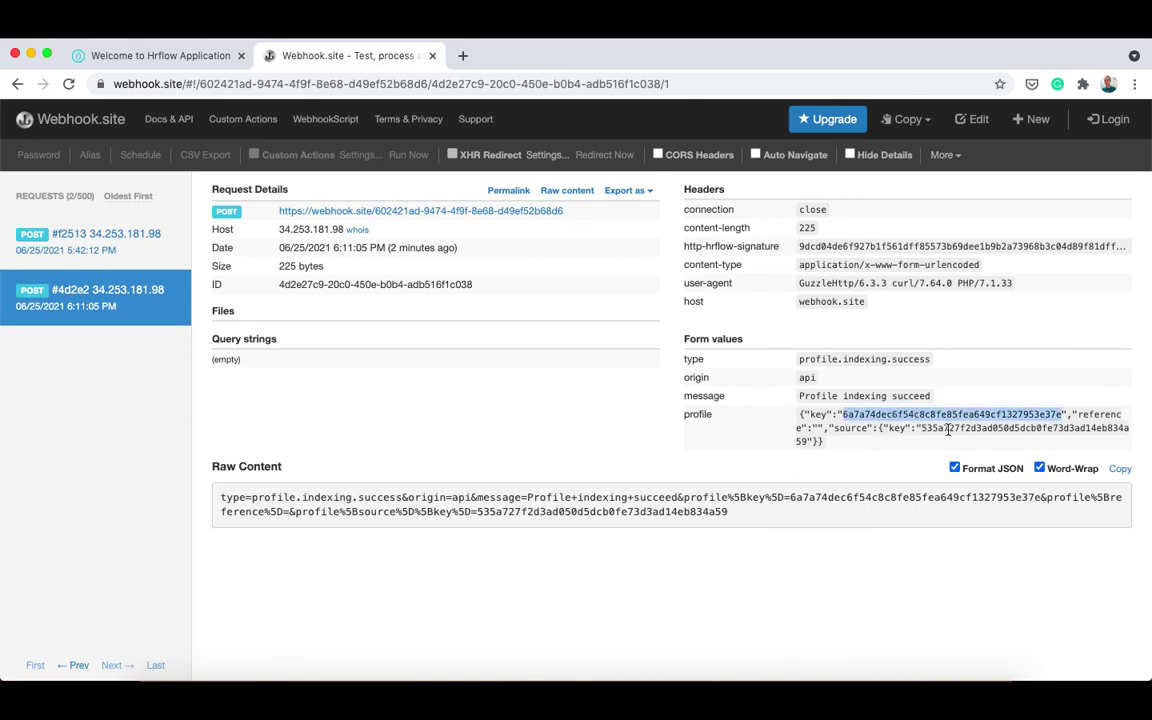
pyautogui.doubleClick(948, 429)
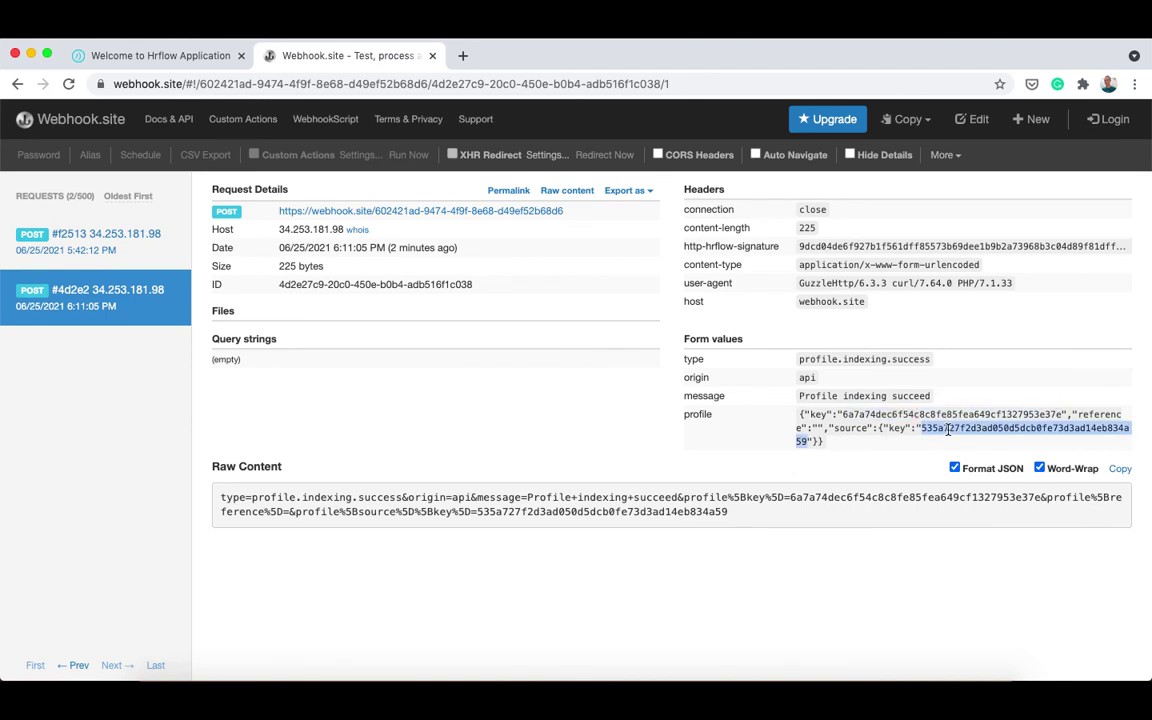